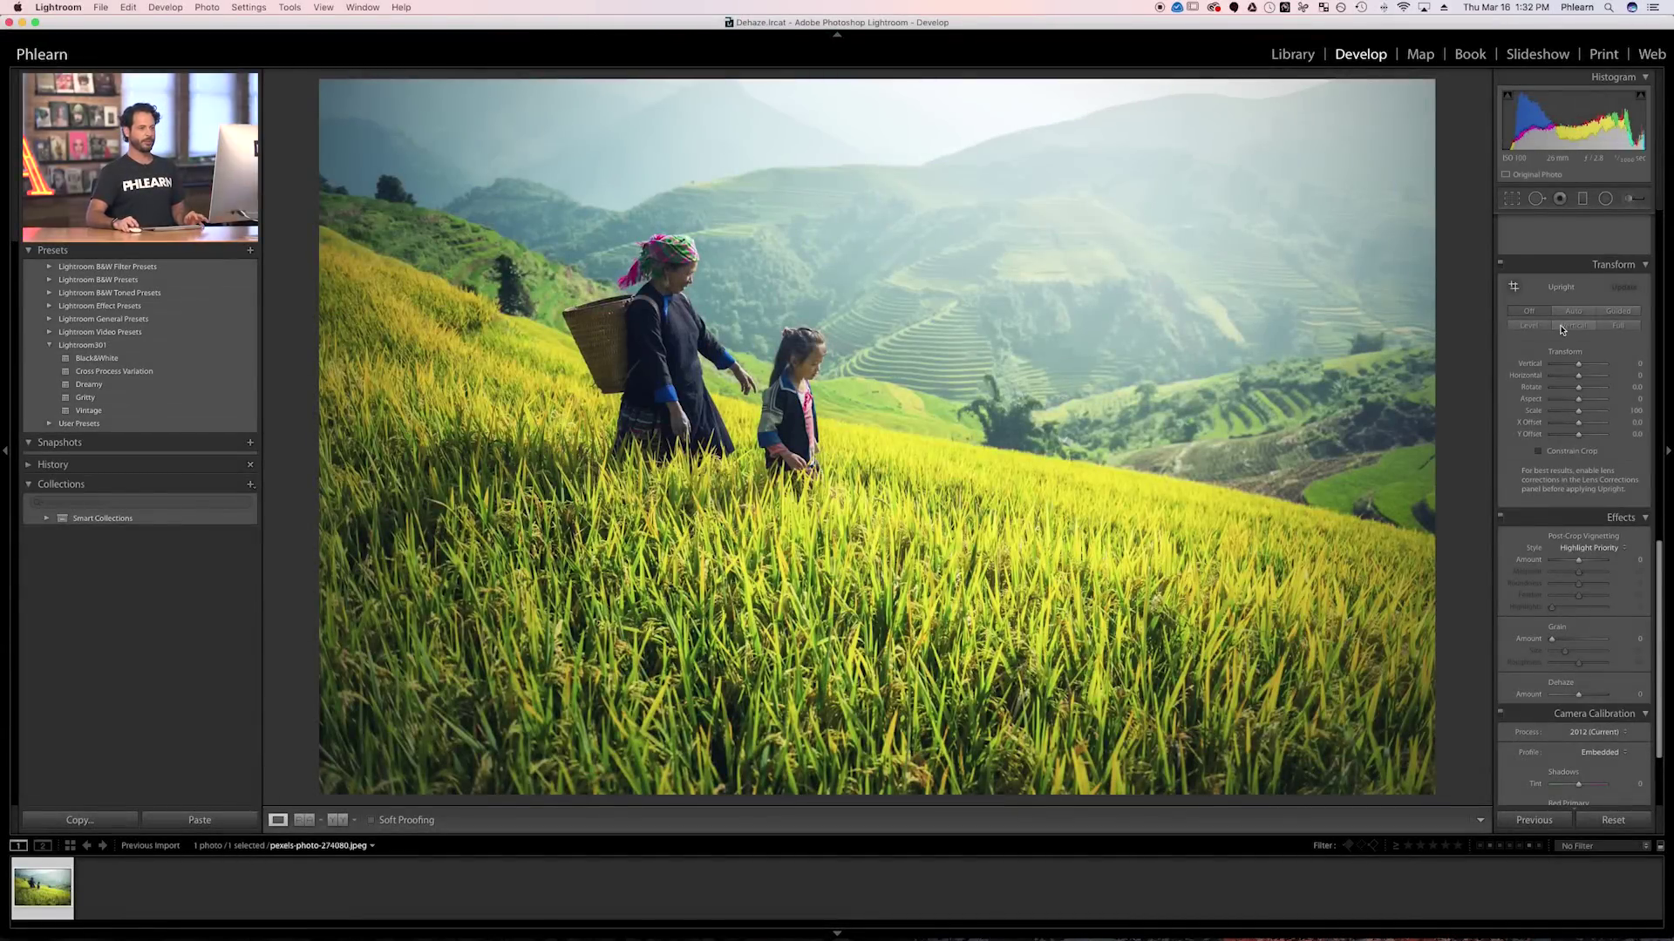
# Switch to the Library module and back to Develop, and look through the adjustments from Basic down to Effects.
pyautogui.scroll(5, 1521, 287)
pyautogui.click(1293, 55)
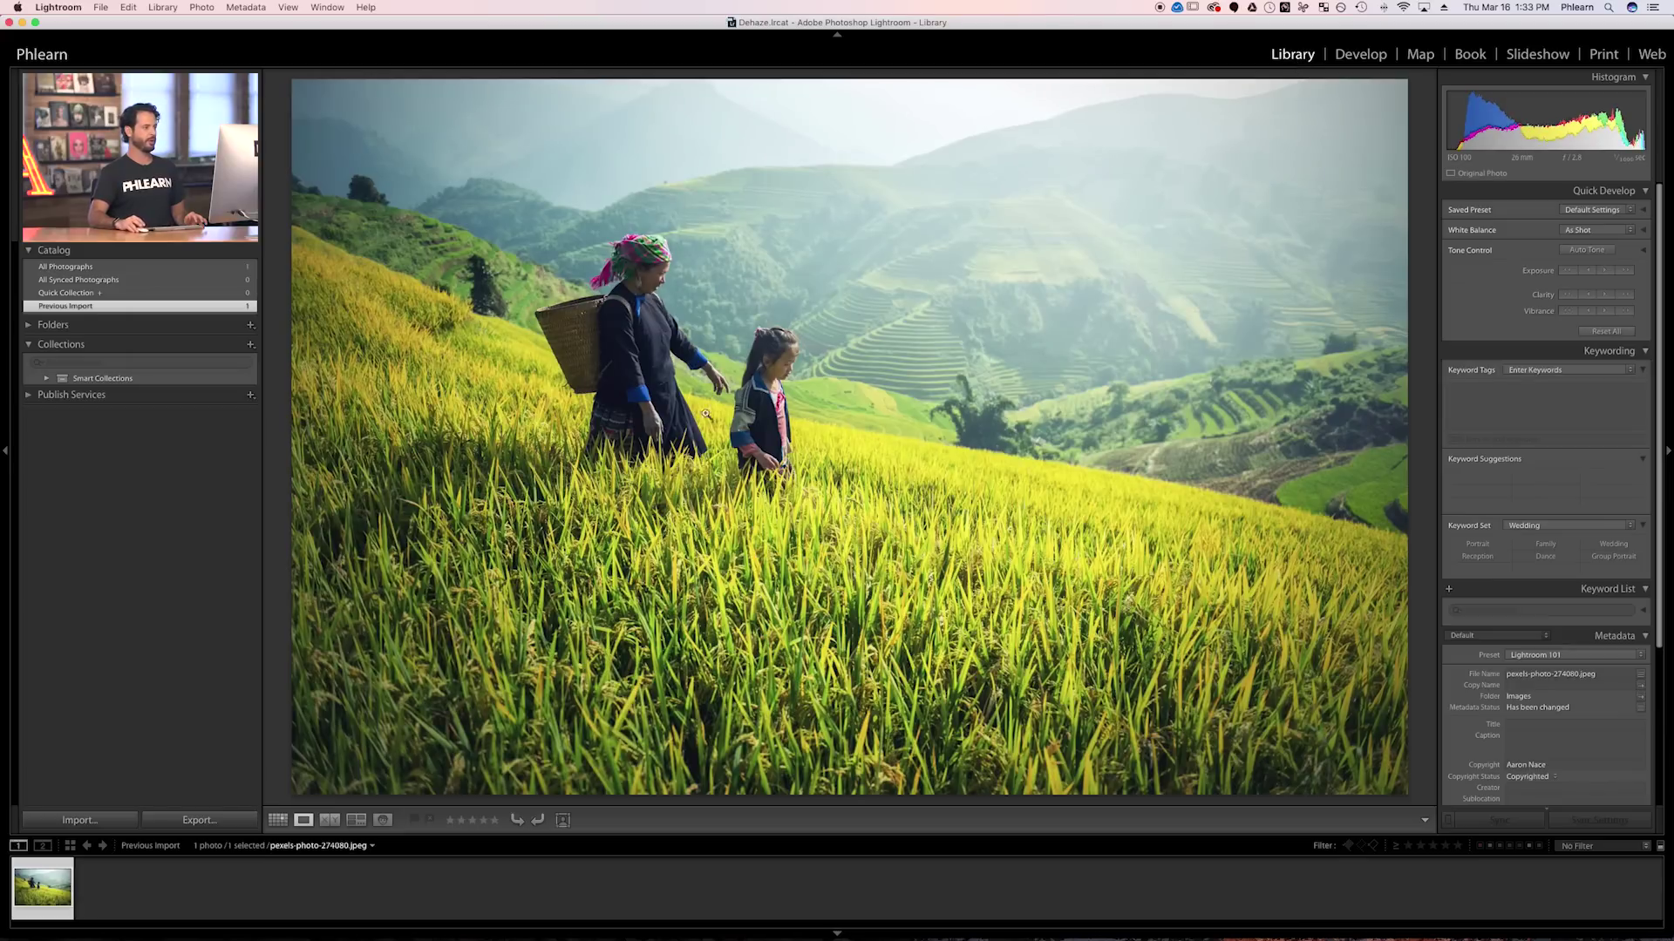
pyautogui.click(1362, 56)
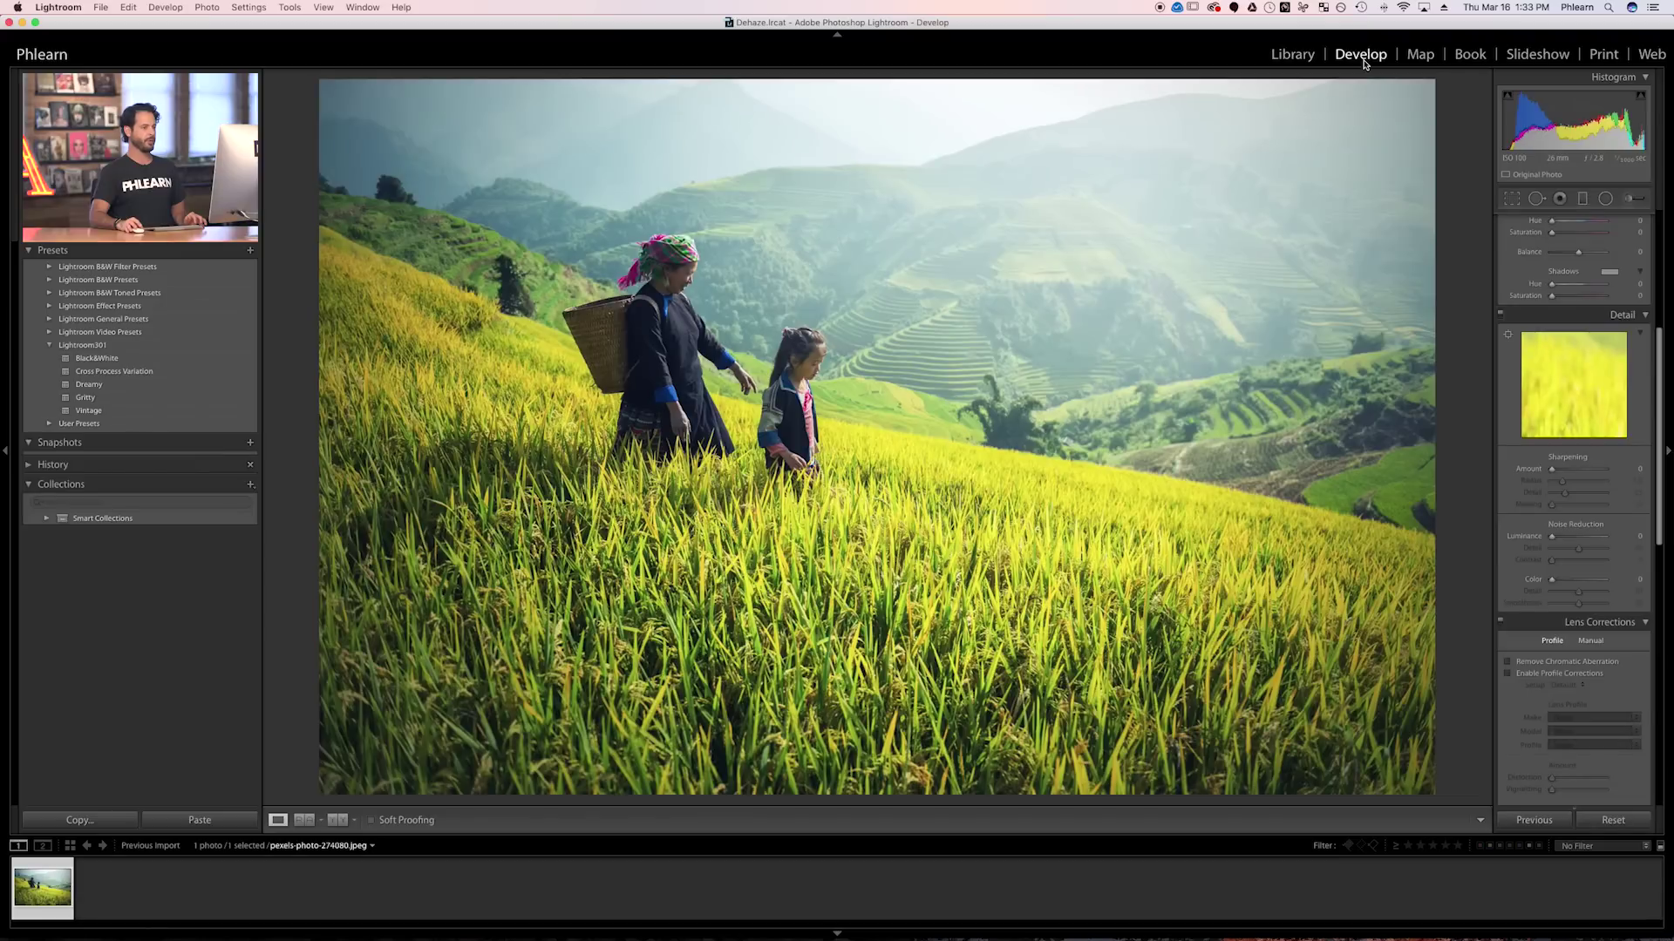
pyautogui.scroll(6, 1573, 335)
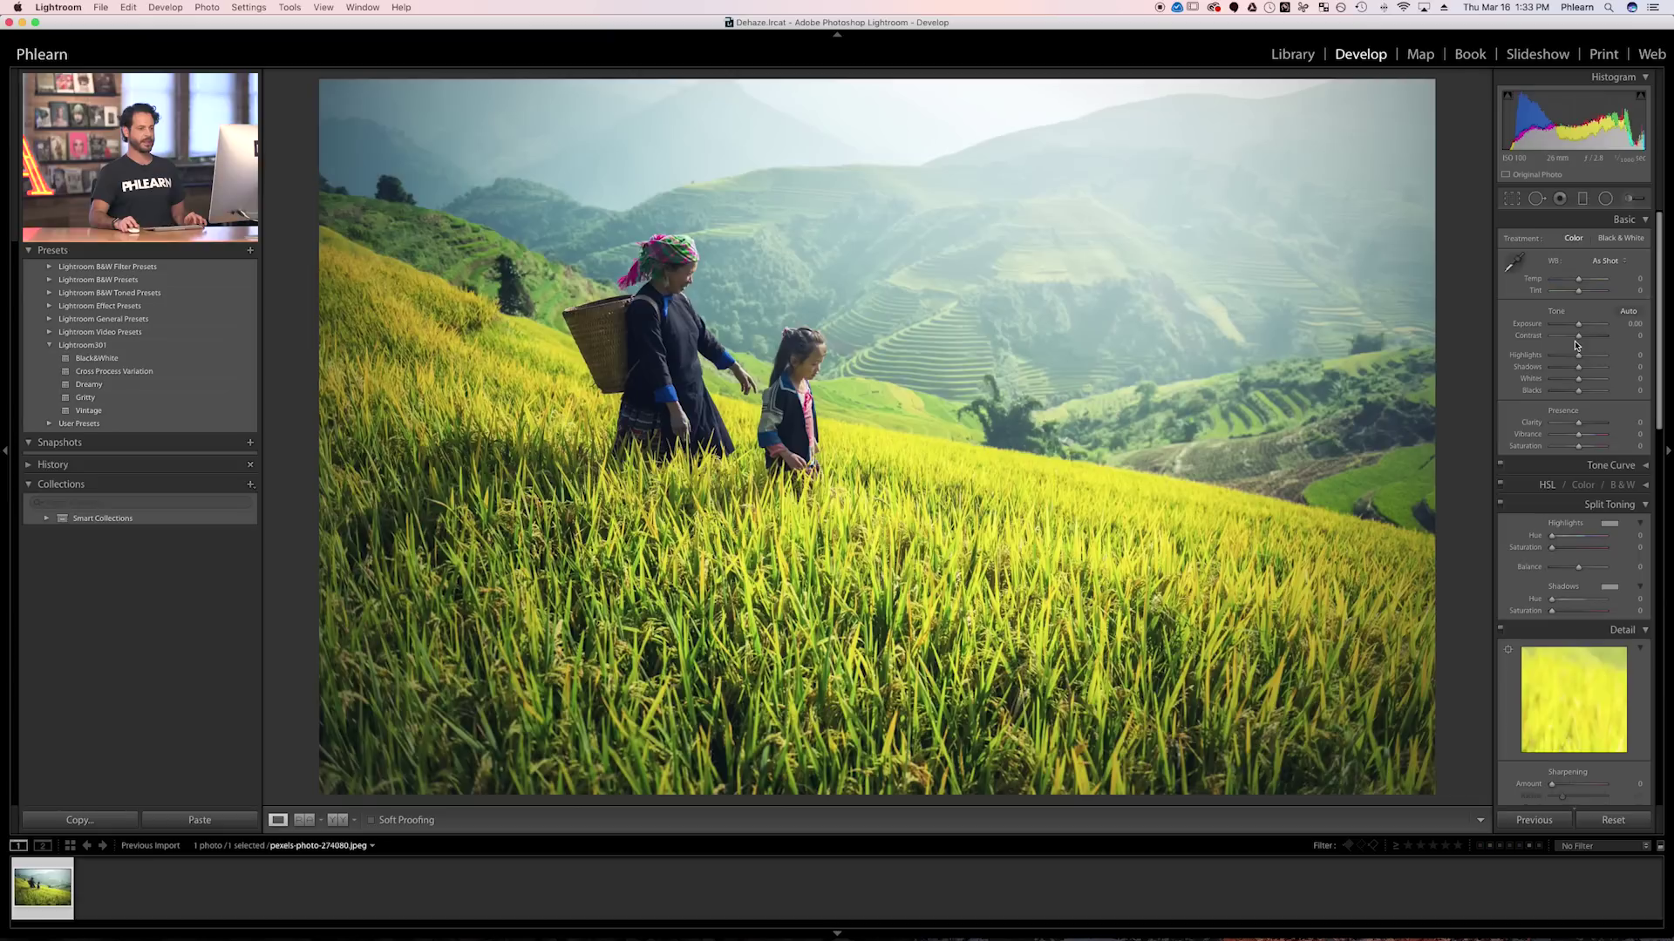
pyautogui.scroll(-6, 1575, 345)
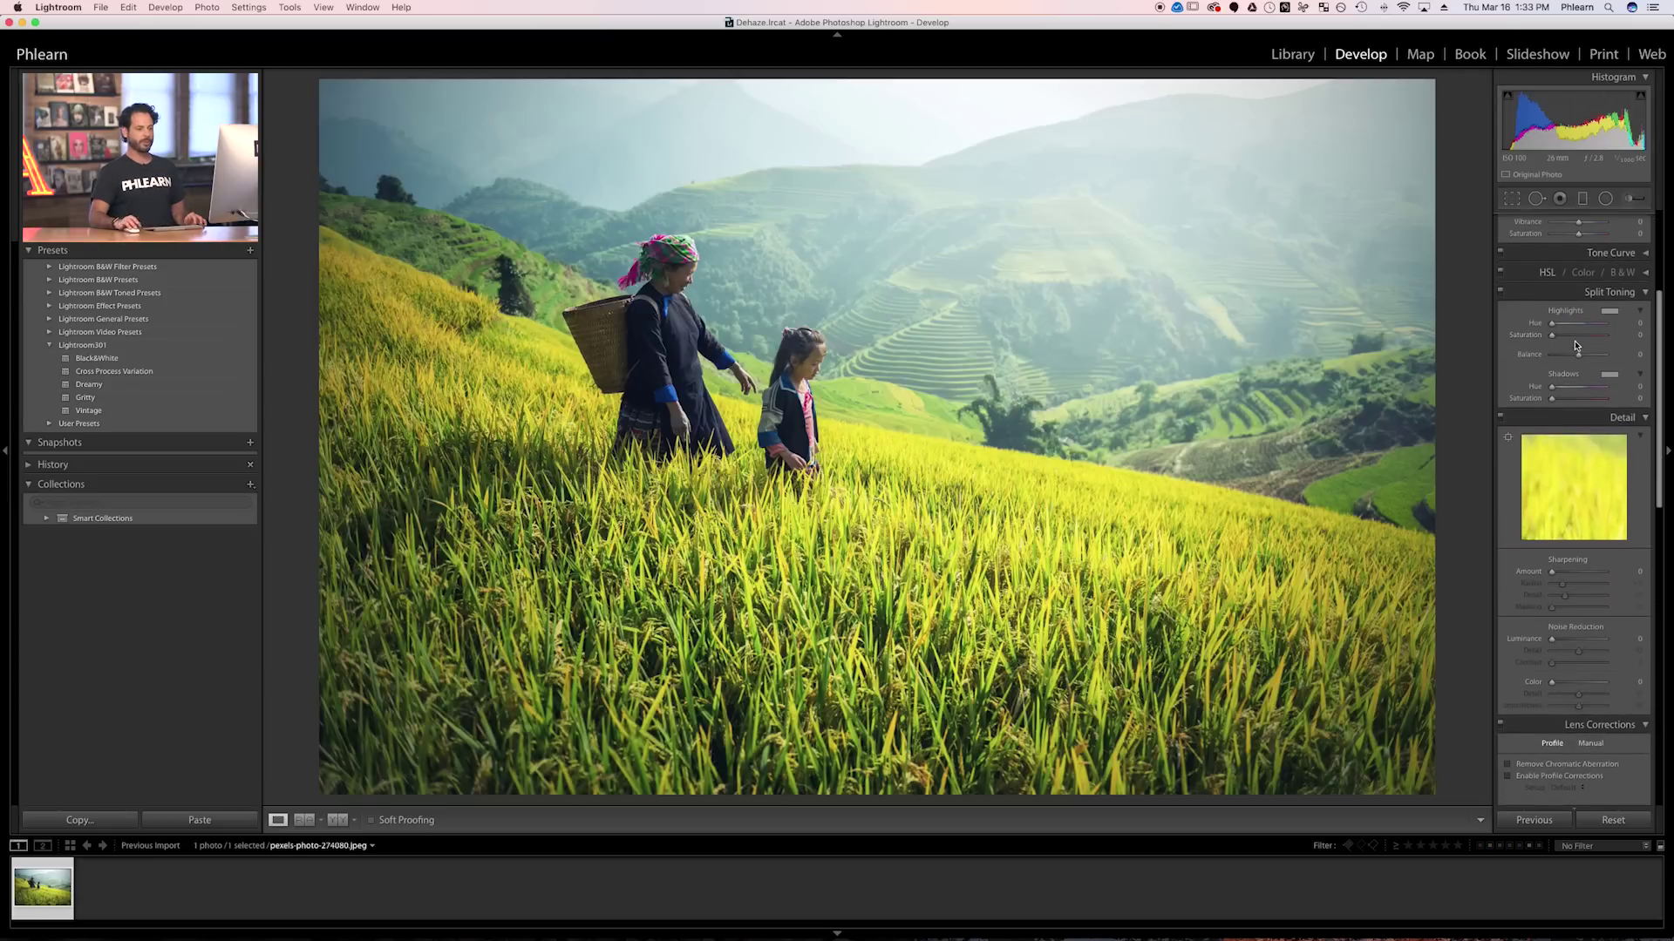
pyautogui.scroll(-8, 1576, 345)
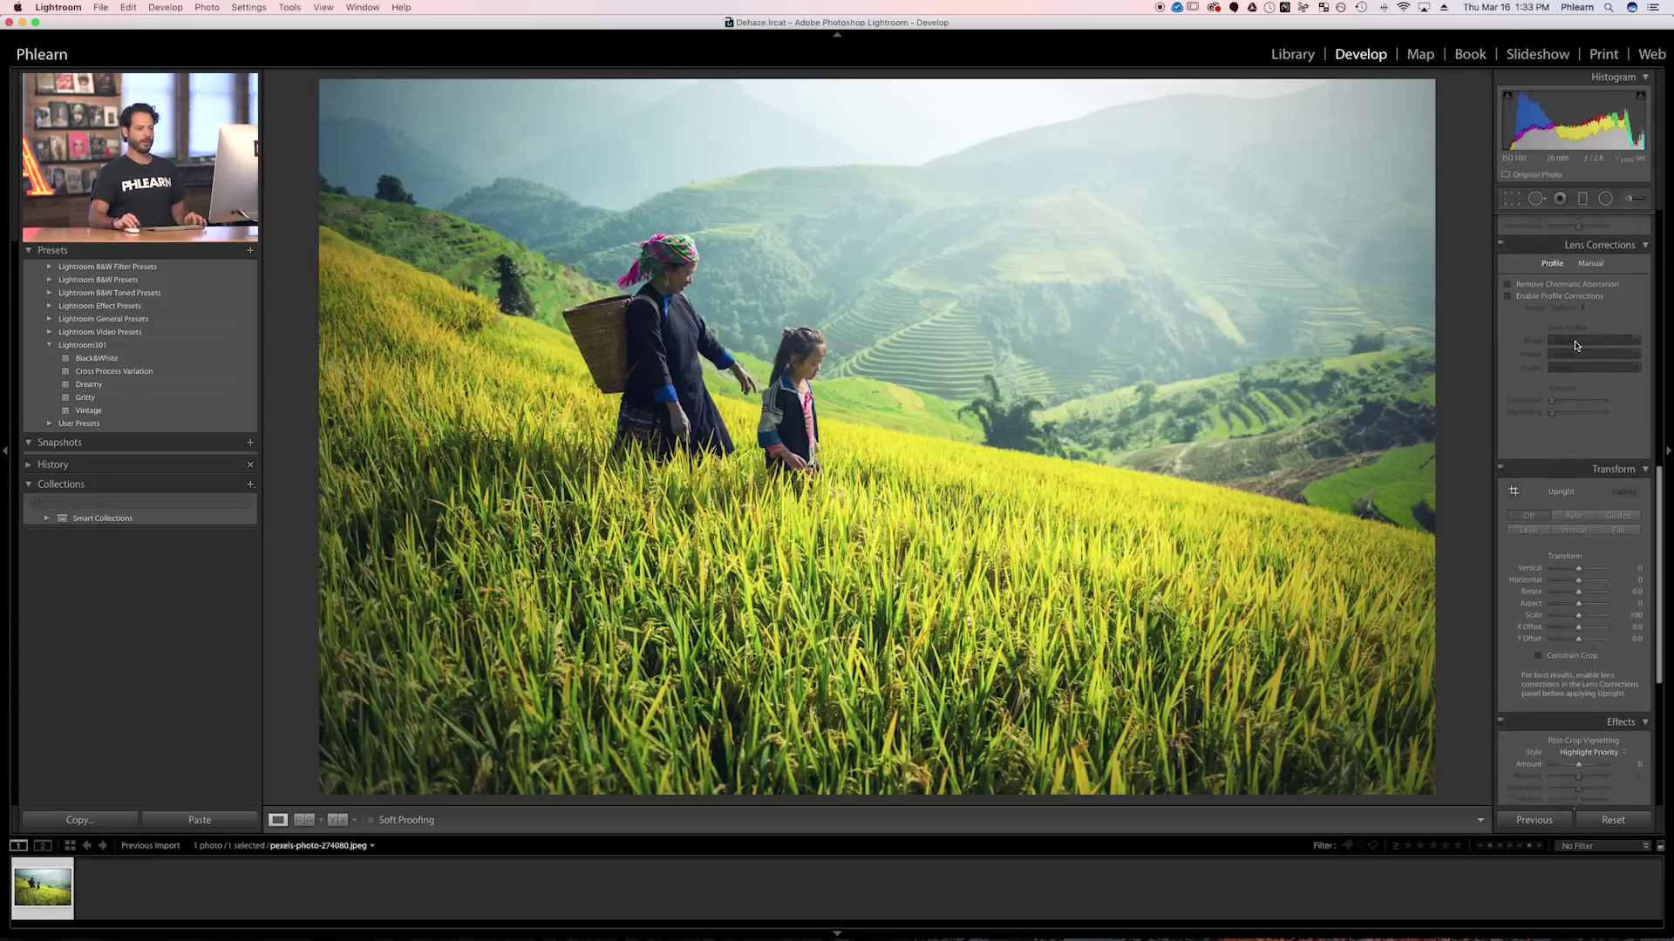
pyautogui.scroll(-5, 1576, 346)
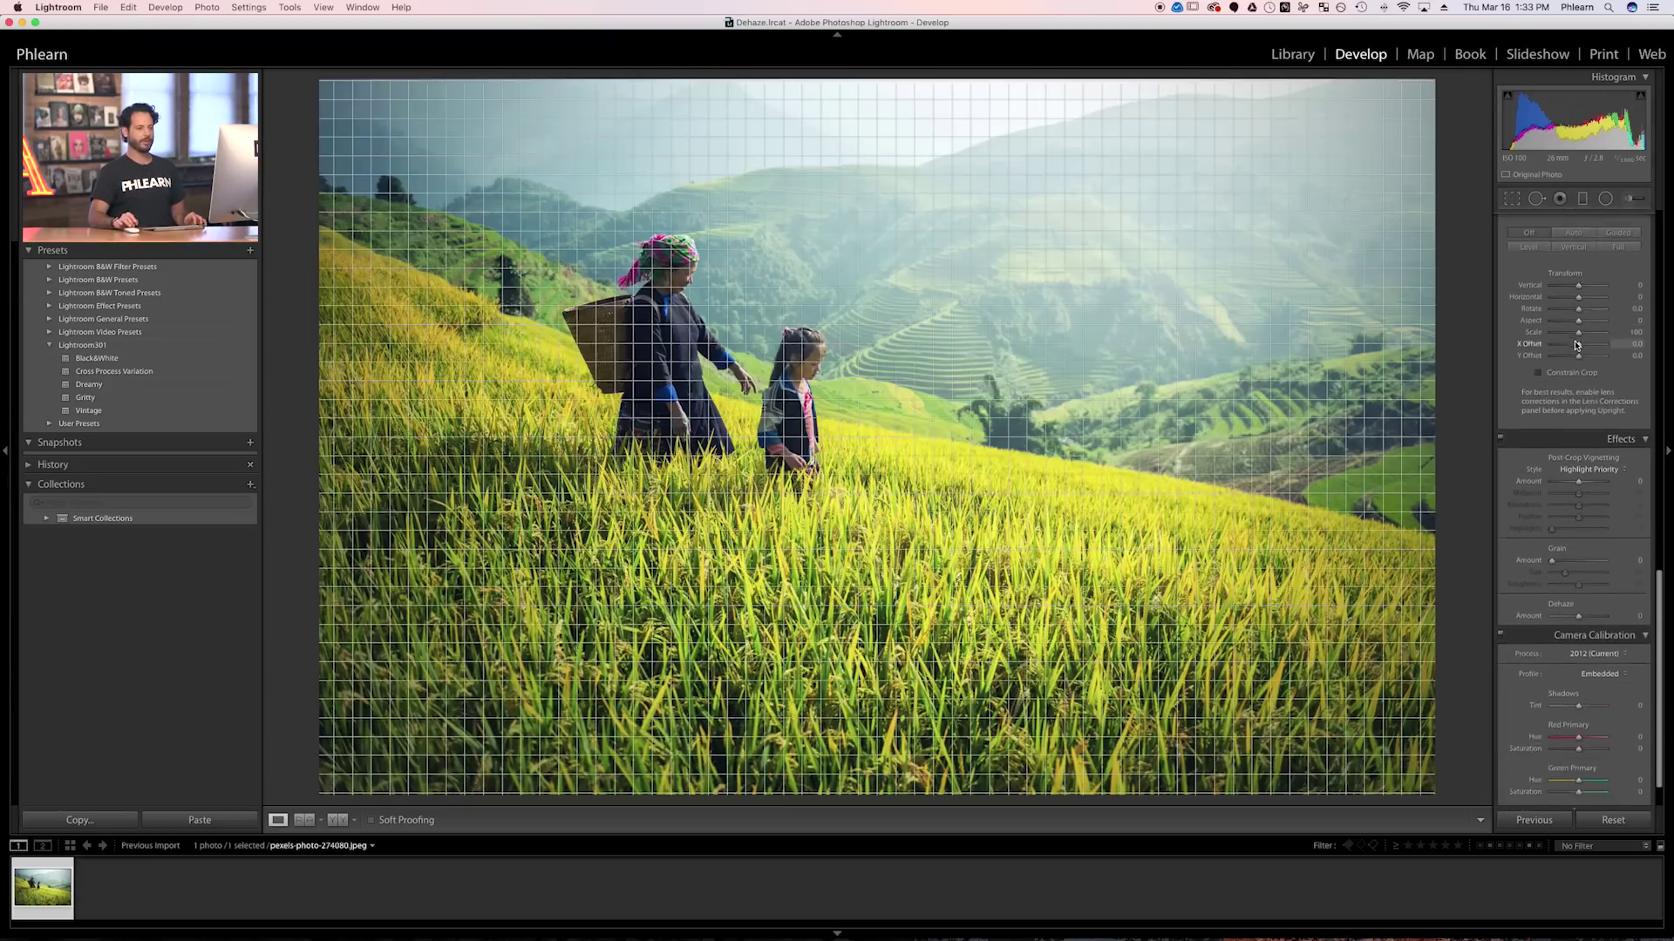
# Collapse the Camera Calibration settings and leave the Effects settings expanded with Dehaze in view.
pyautogui.click(1635, 416)
pyautogui.click(1632, 609)
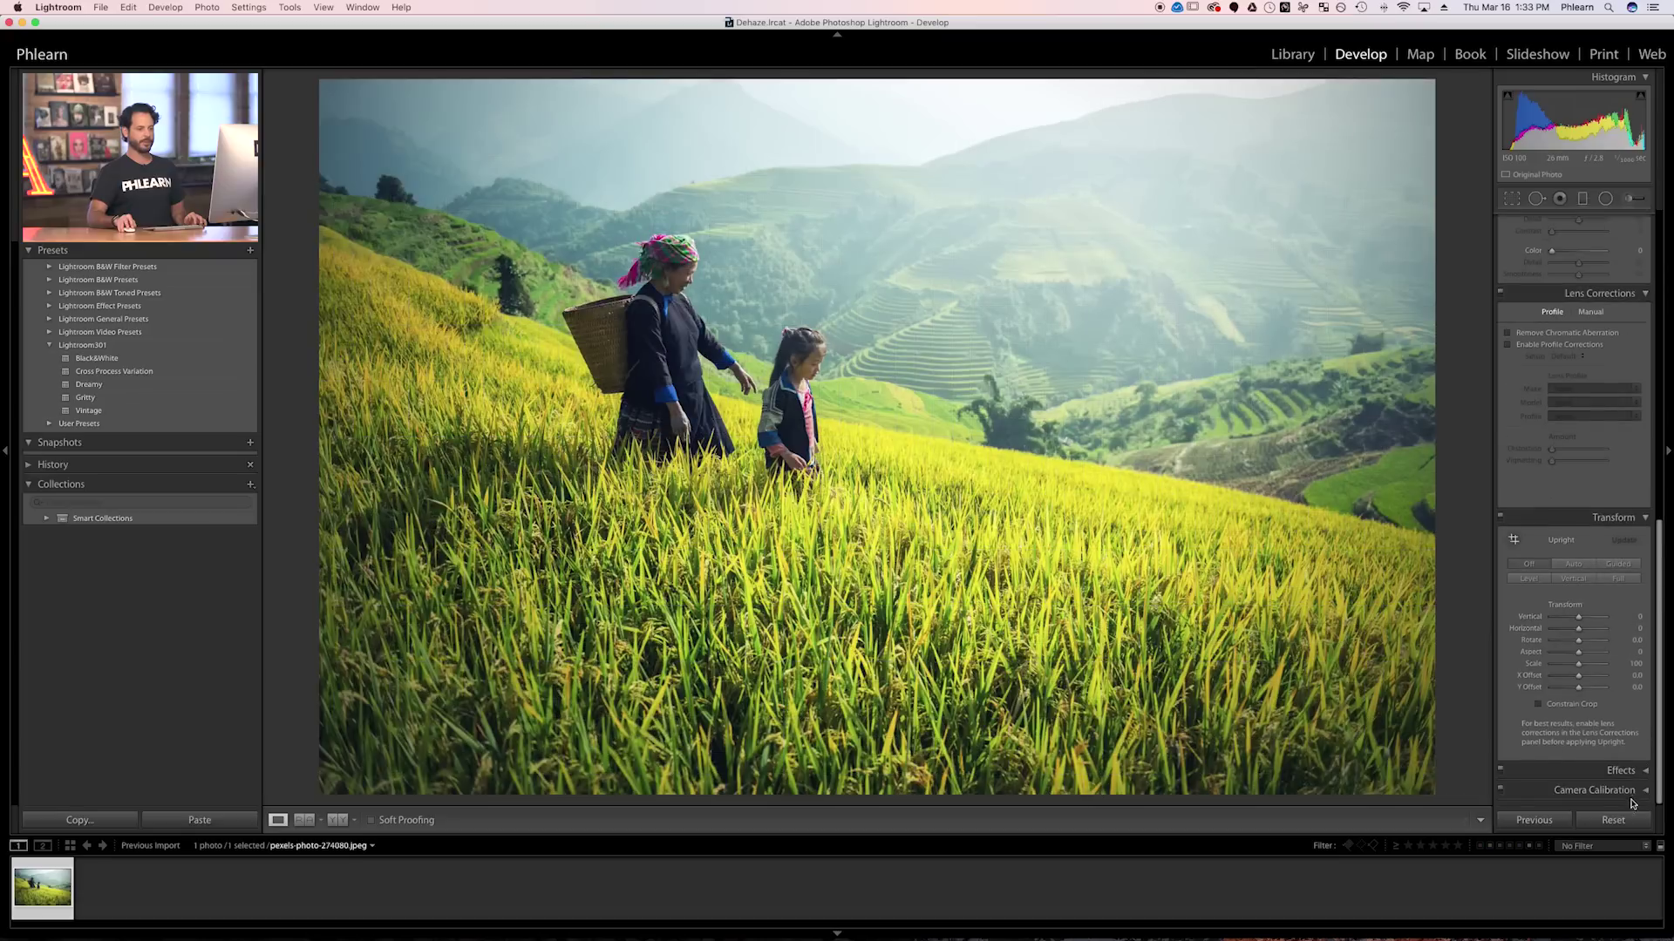
pyautogui.click(1622, 771)
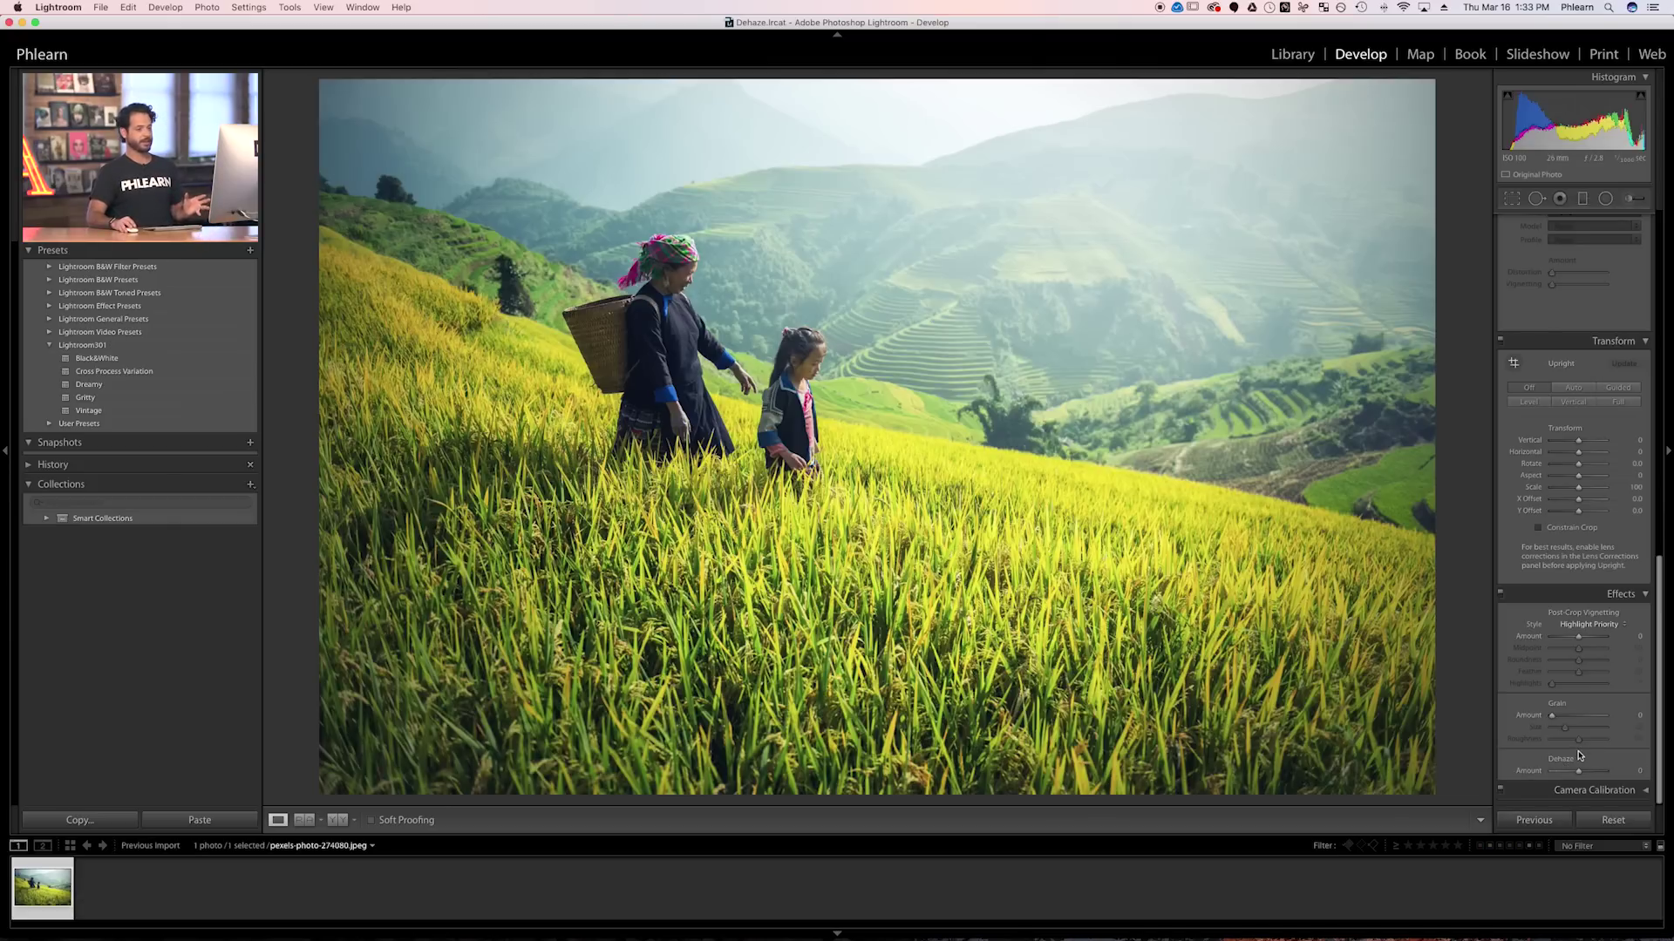
# Try a Dehaze amount of +62 on the rice field photo, and reset it to 0.
pyautogui.moveTo(1580, 773)
pyautogui.mouseDown()
pyautogui.moveTo(1566, 775)
pyautogui.moveTo(1595, 772)
pyautogui.mouseUp()
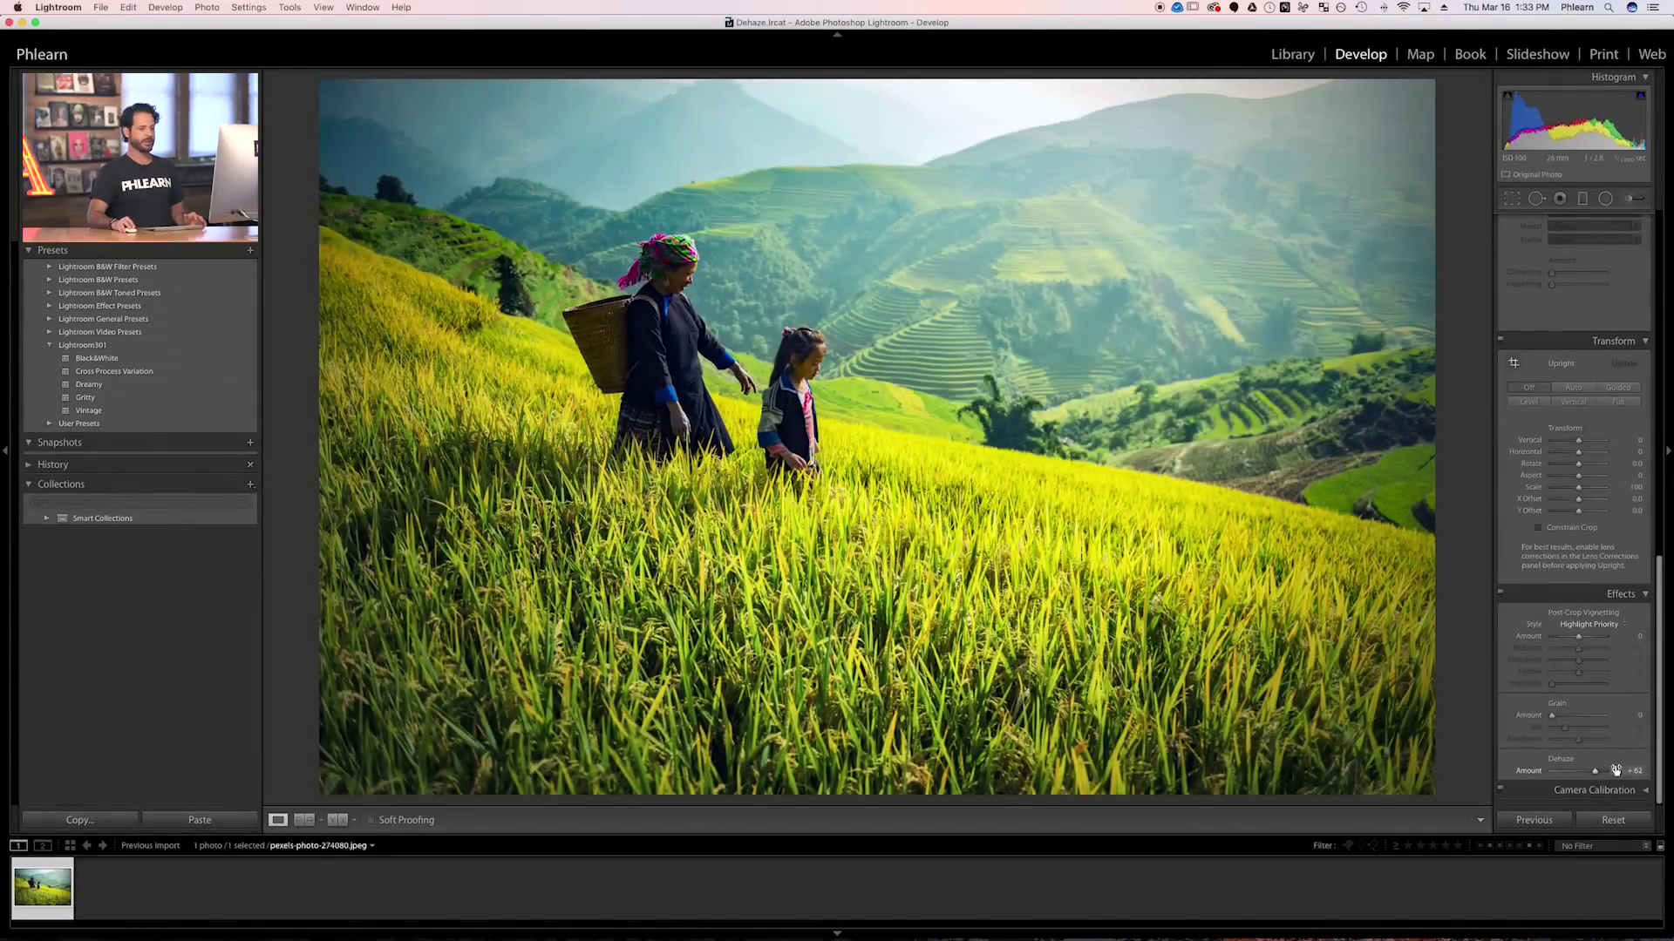
pyautogui.click(1624, 770)
pyautogui.write('0')
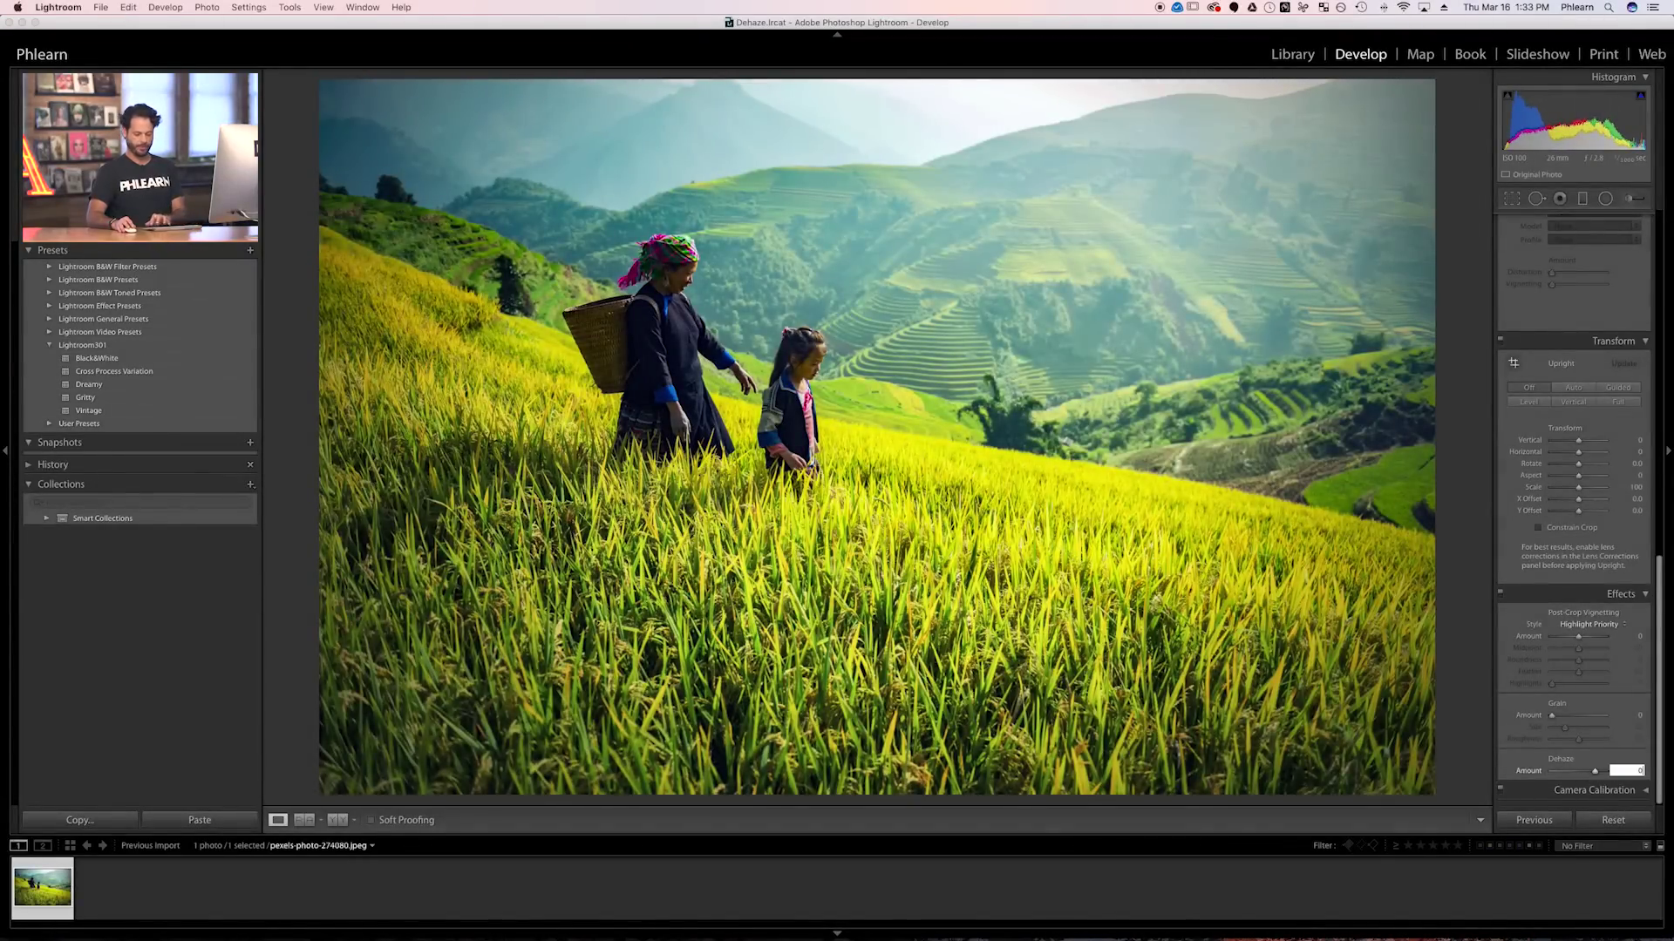
pyautogui.press('Return')
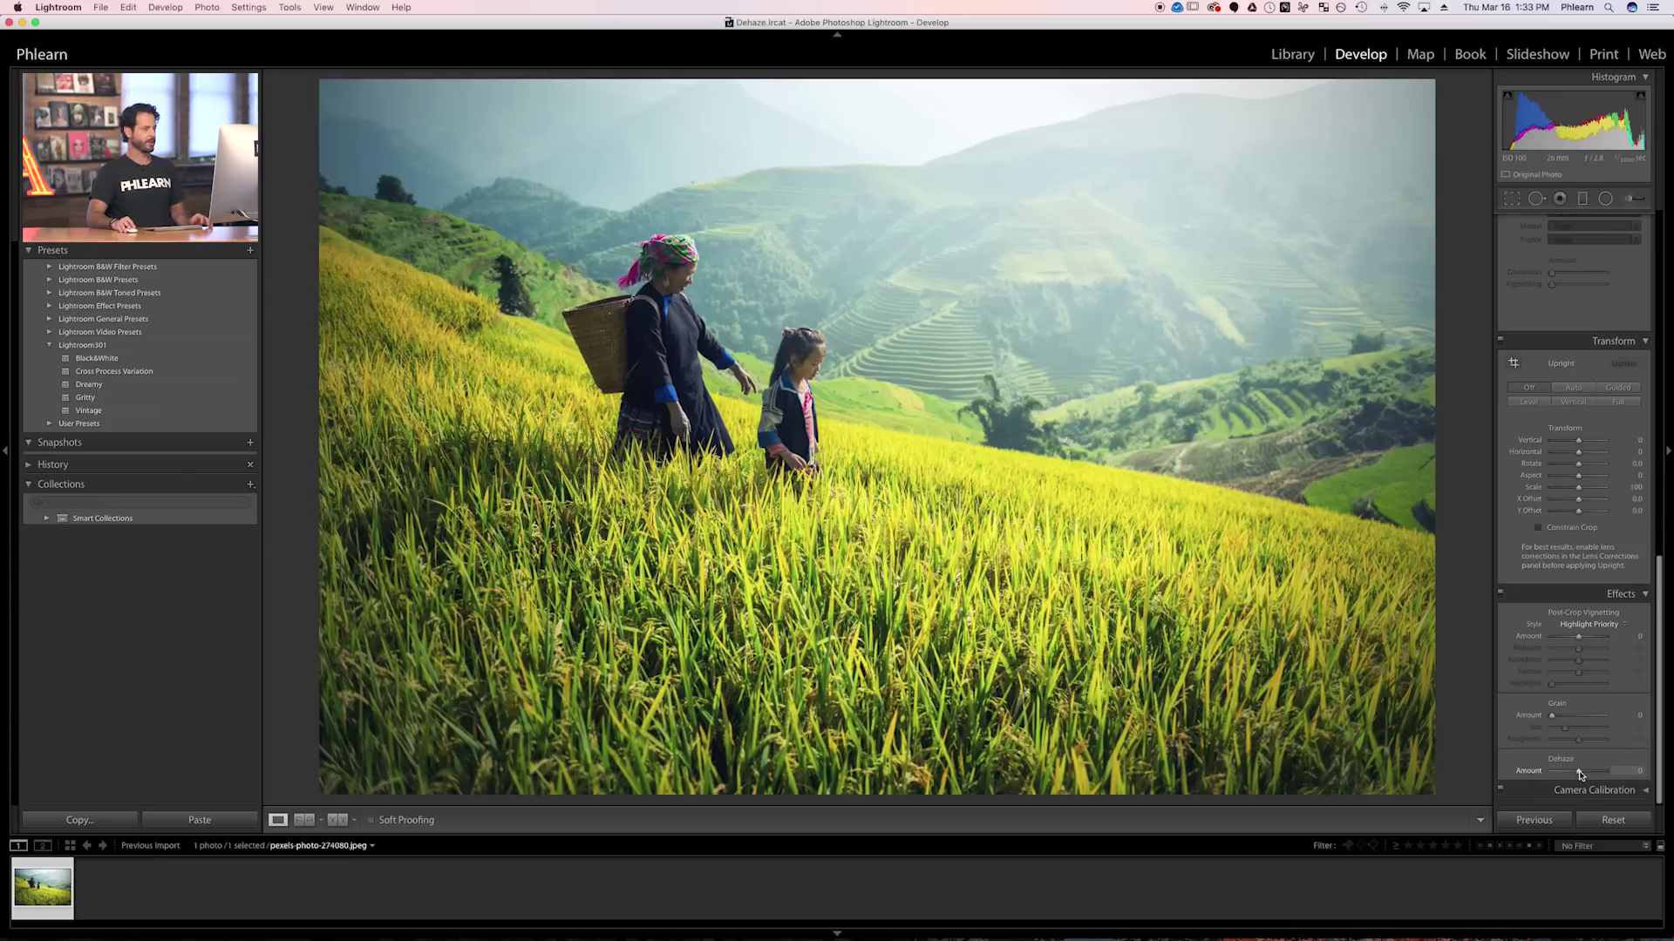
# Set the photo's Dehaze amount to +100 and raise its Shadows to +100.
pyautogui.moveTo(1585, 774); pyautogui.dragTo(1606, 773)
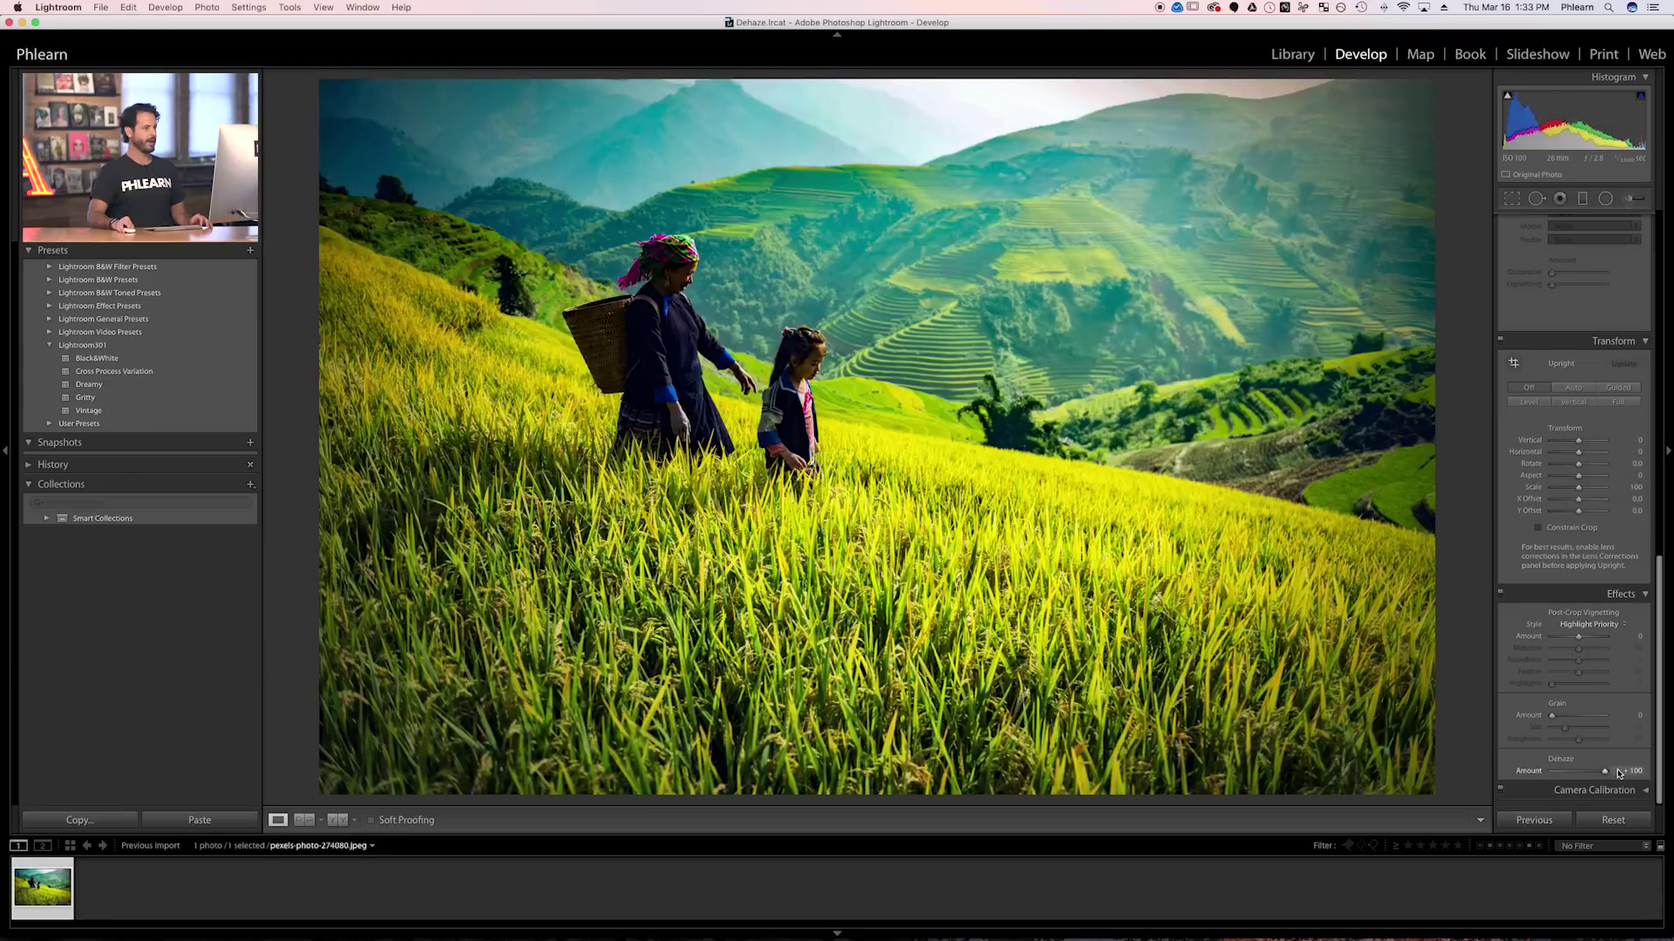
pyautogui.moveTo(1617, 773); pyautogui.dragTo(1585, 773)
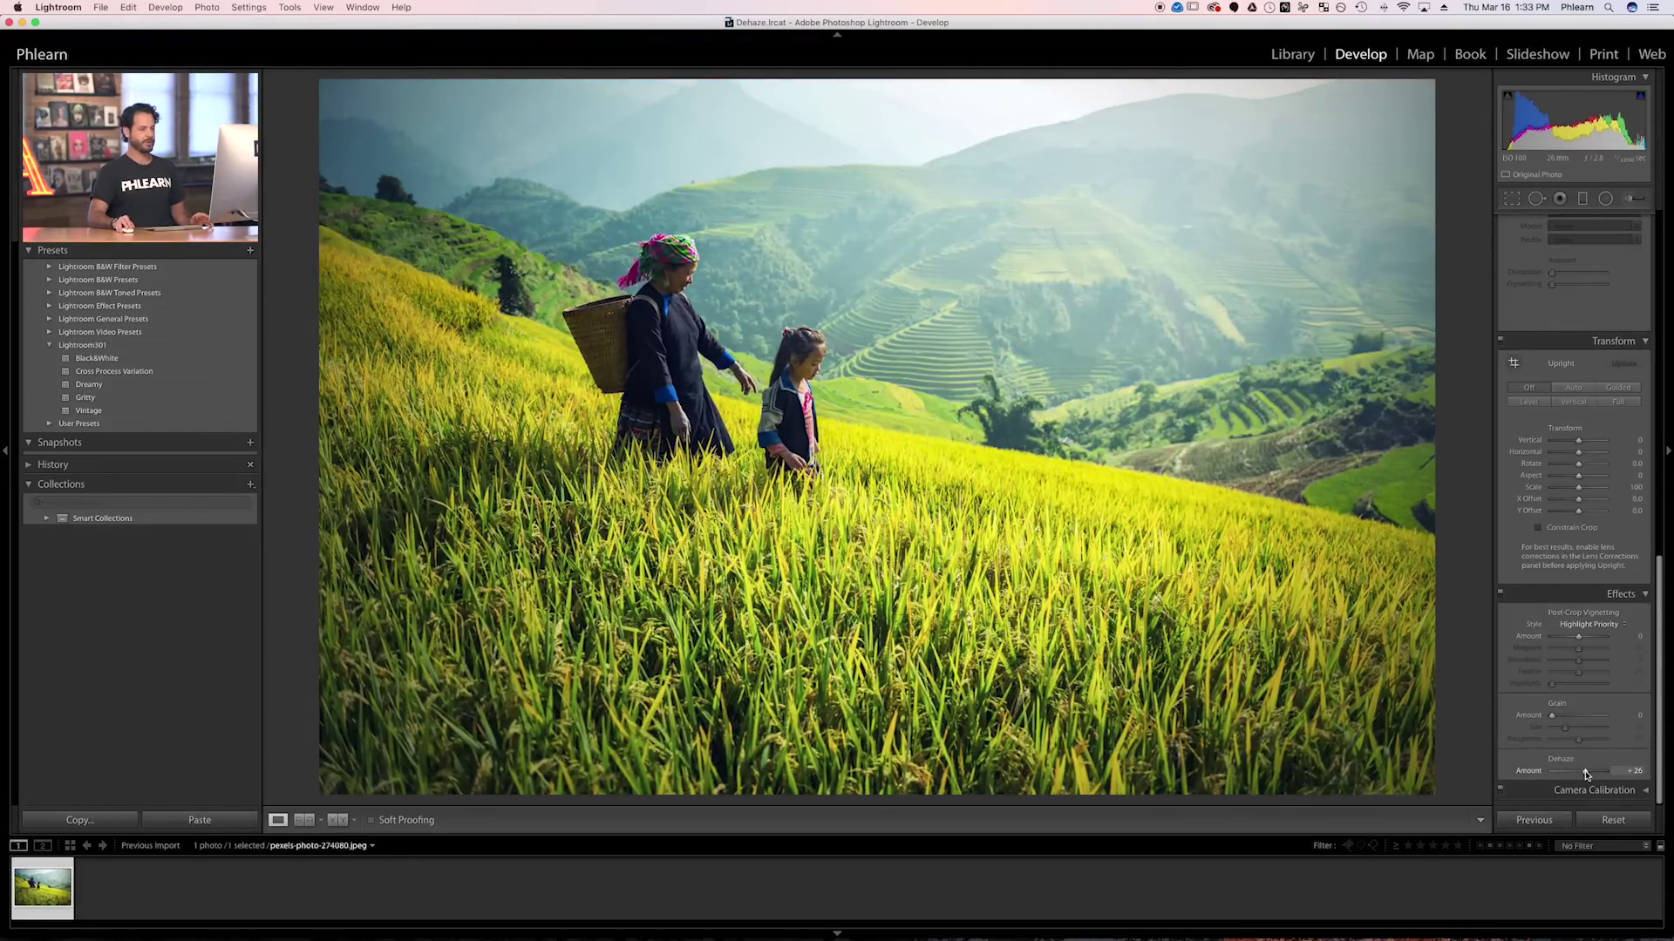
pyautogui.moveTo(1585, 773); pyautogui.dragTo(1641, 774)
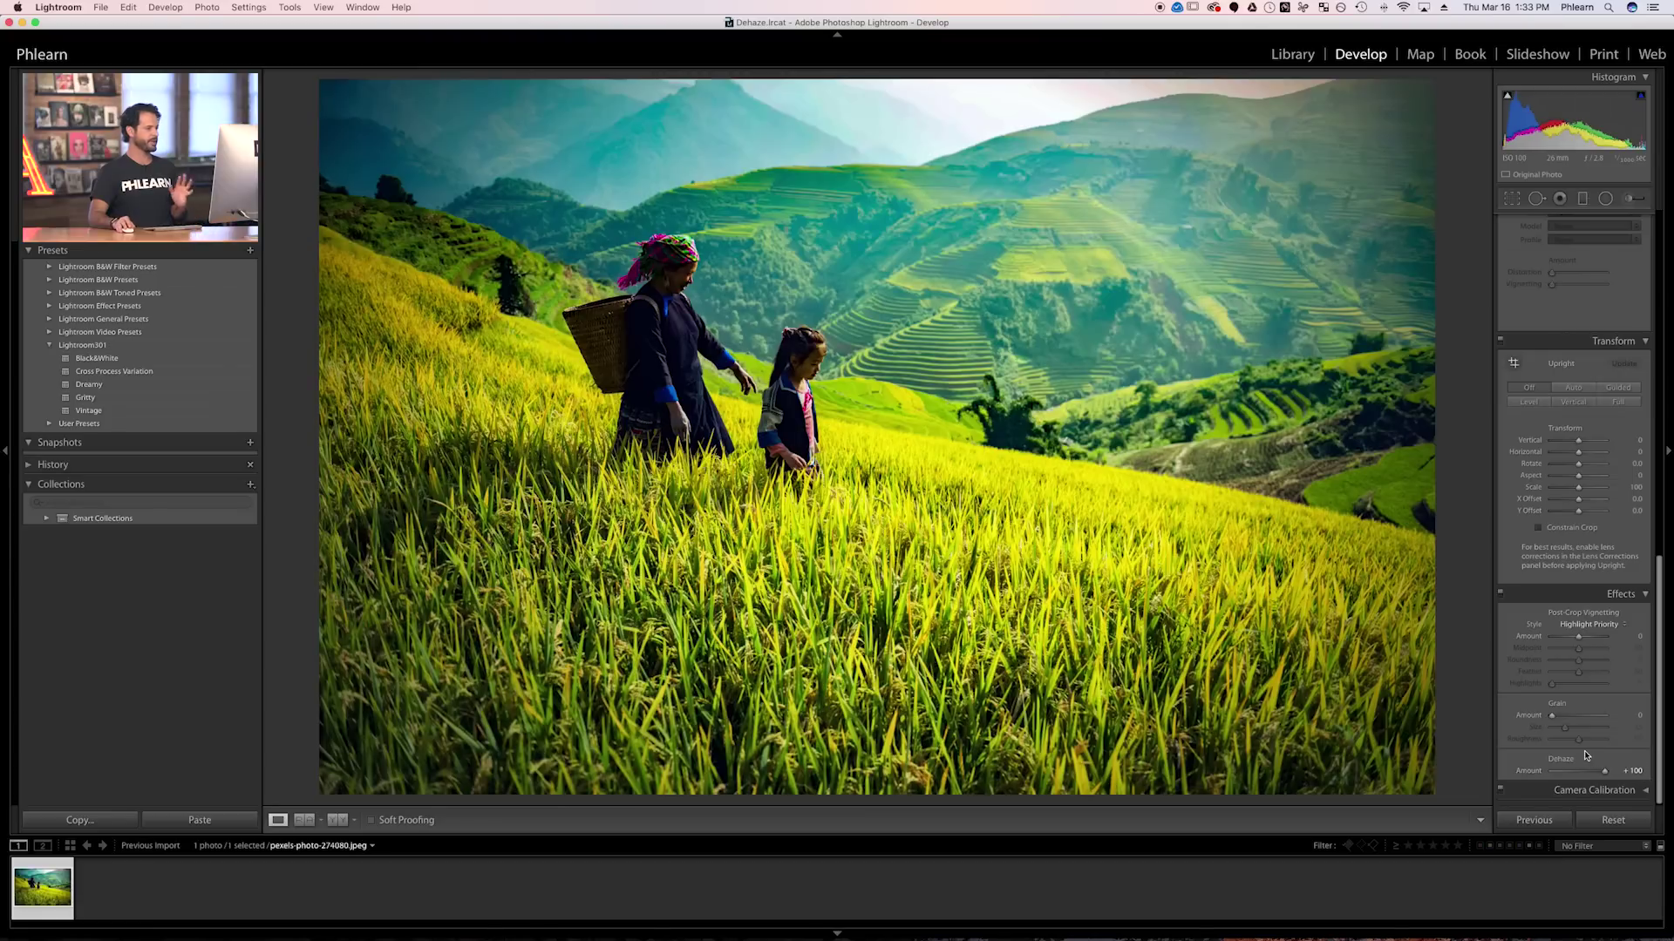
pyautogui.scroll(10, 1596, 629)
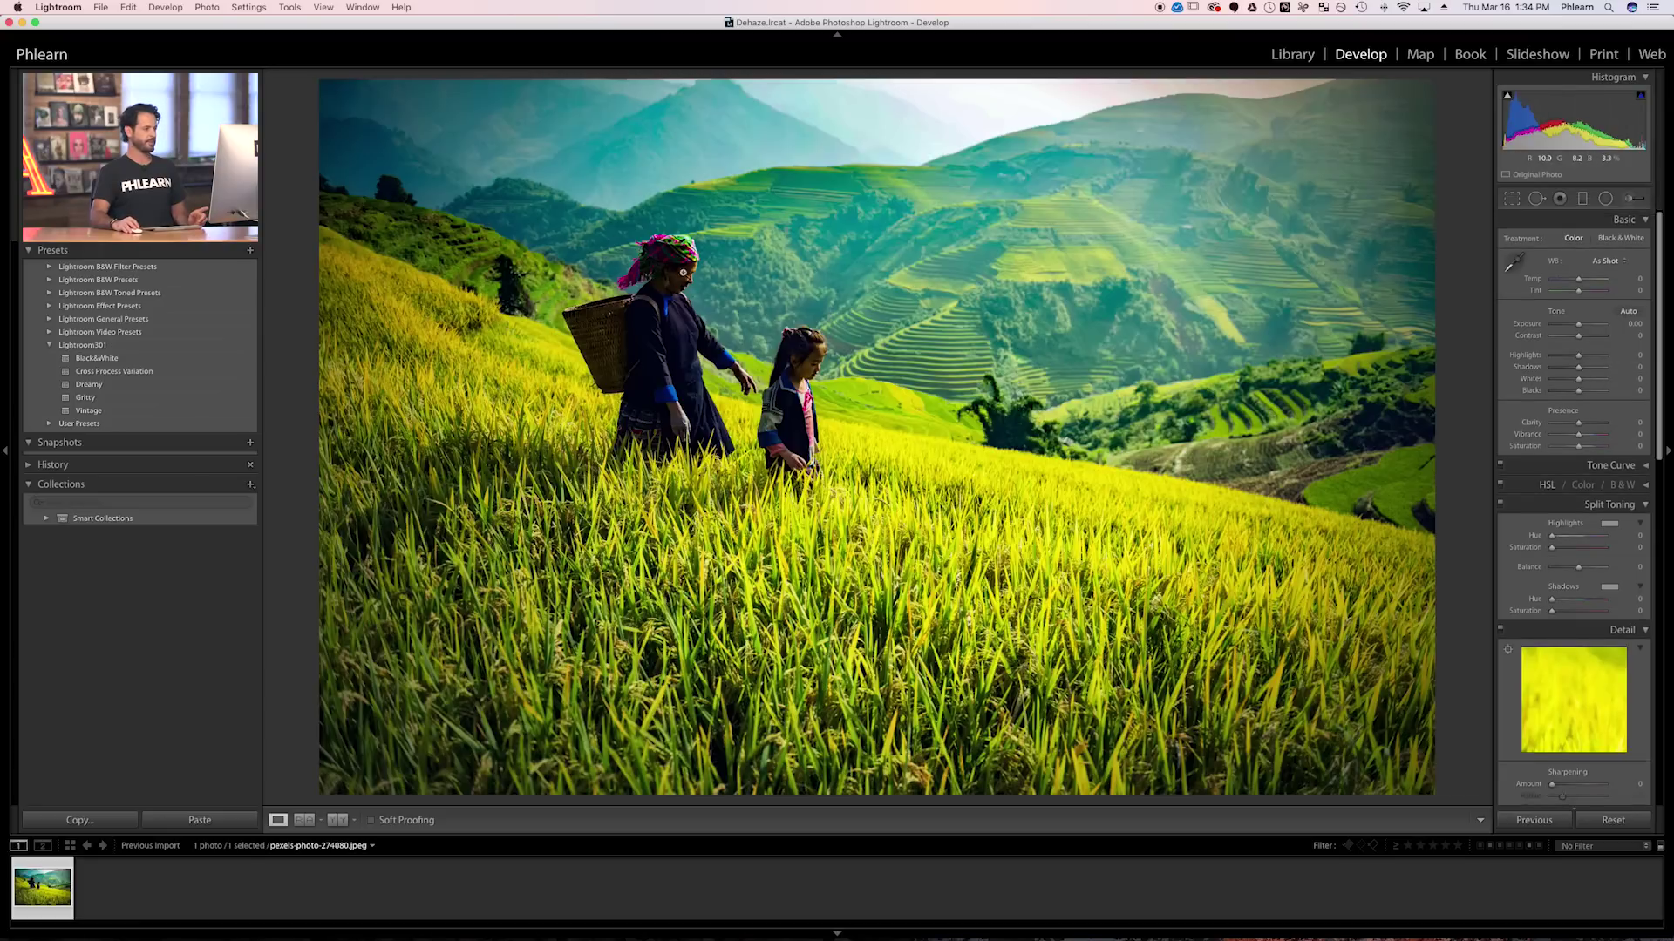
pyautogui.moveTo(1580, 370); pyautogui.dragTo(1619, 369)
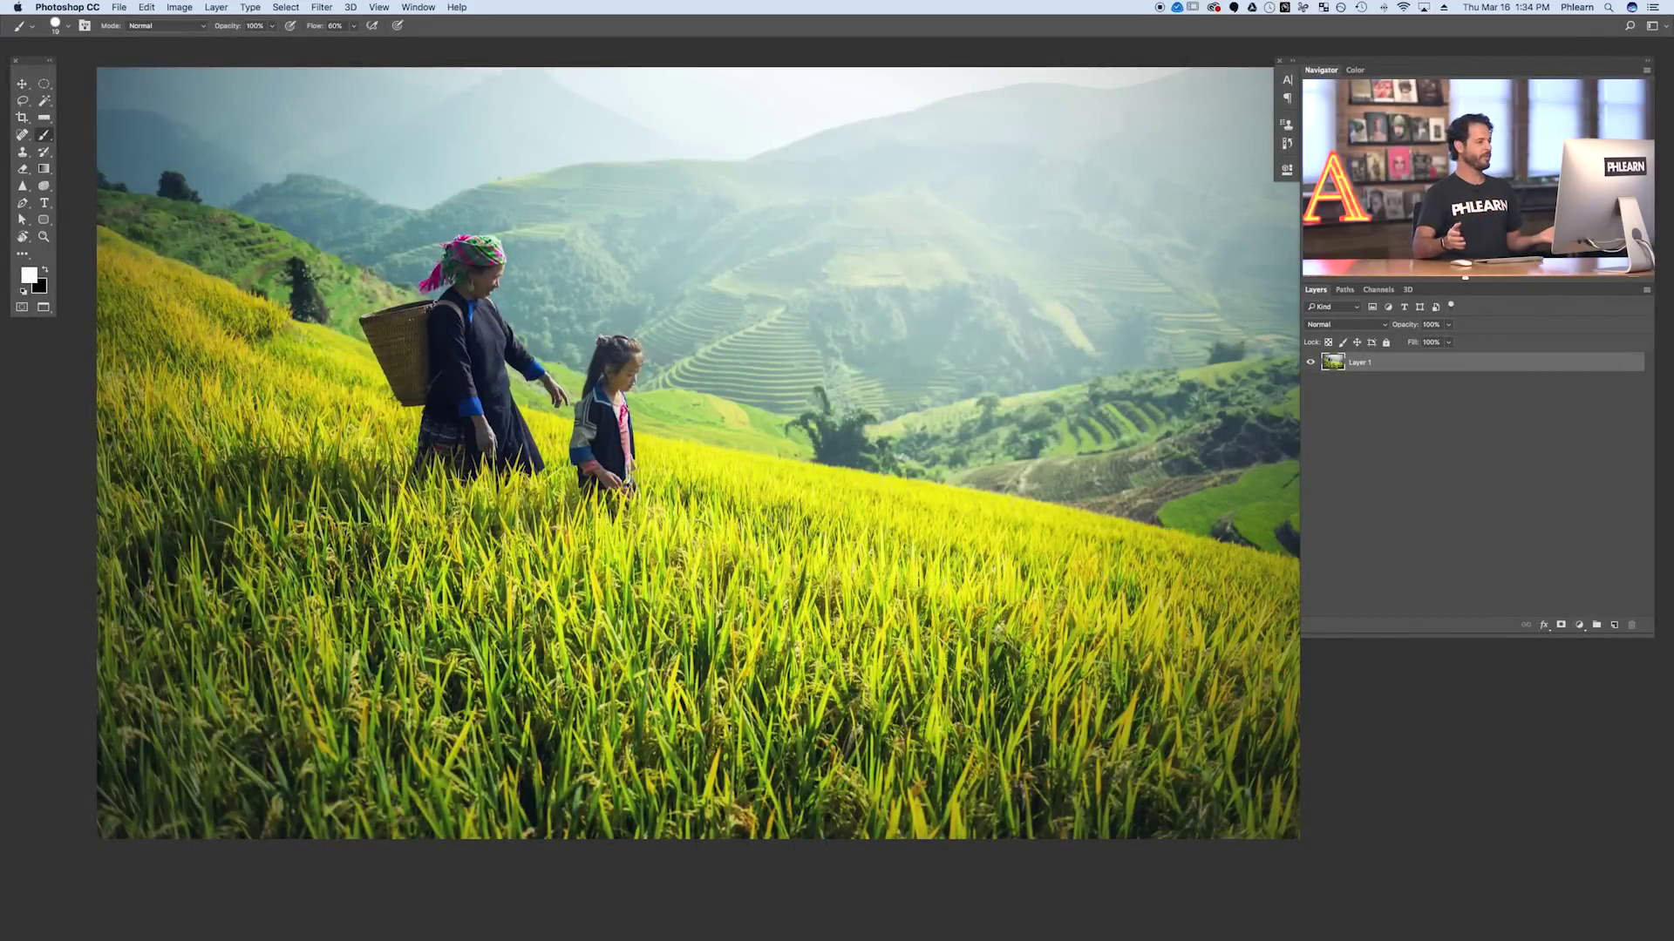
pyautogui.click(322, 7)
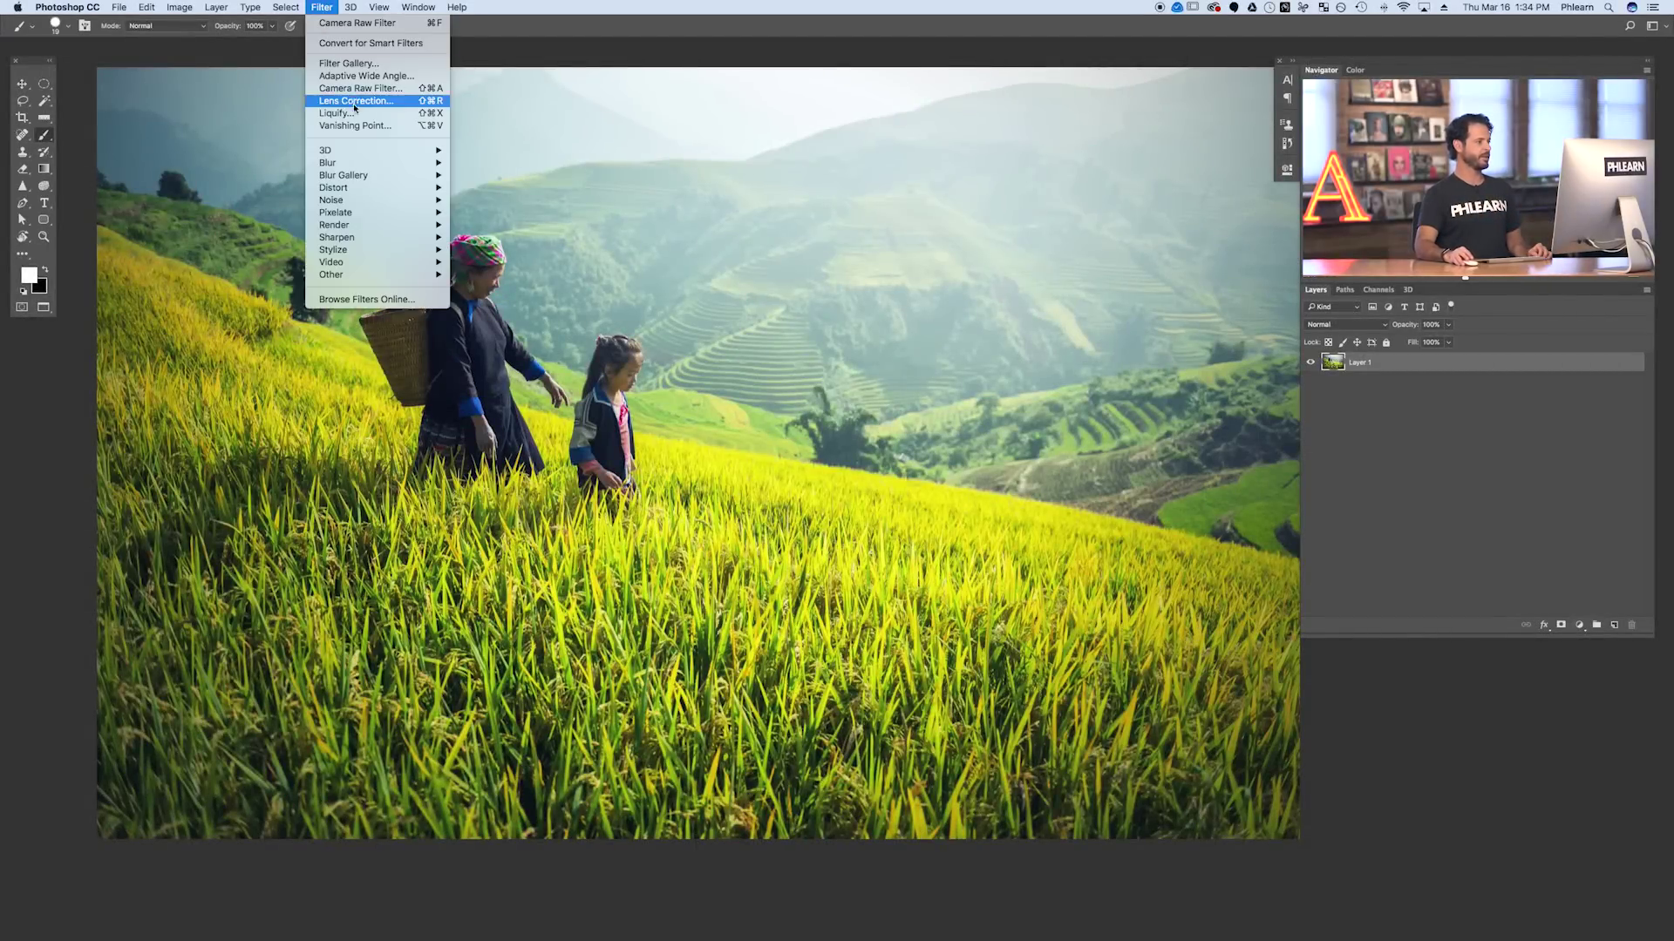
pyautogui.moveTo(360, 163)
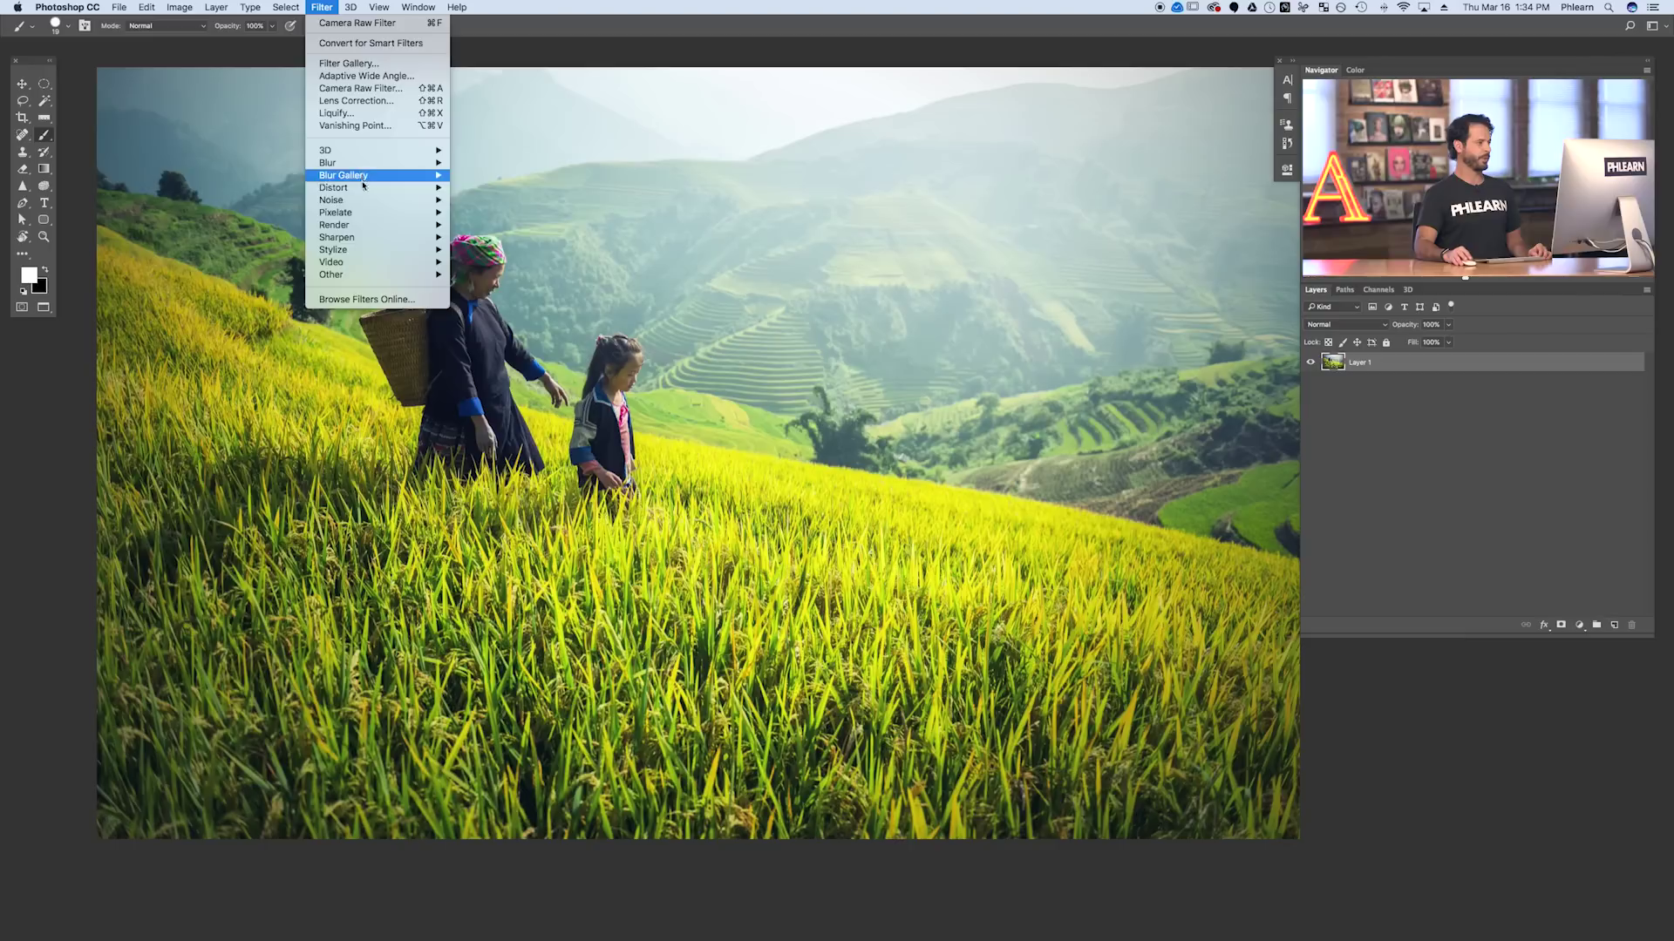
pyautogui.moveTo(377, 249)
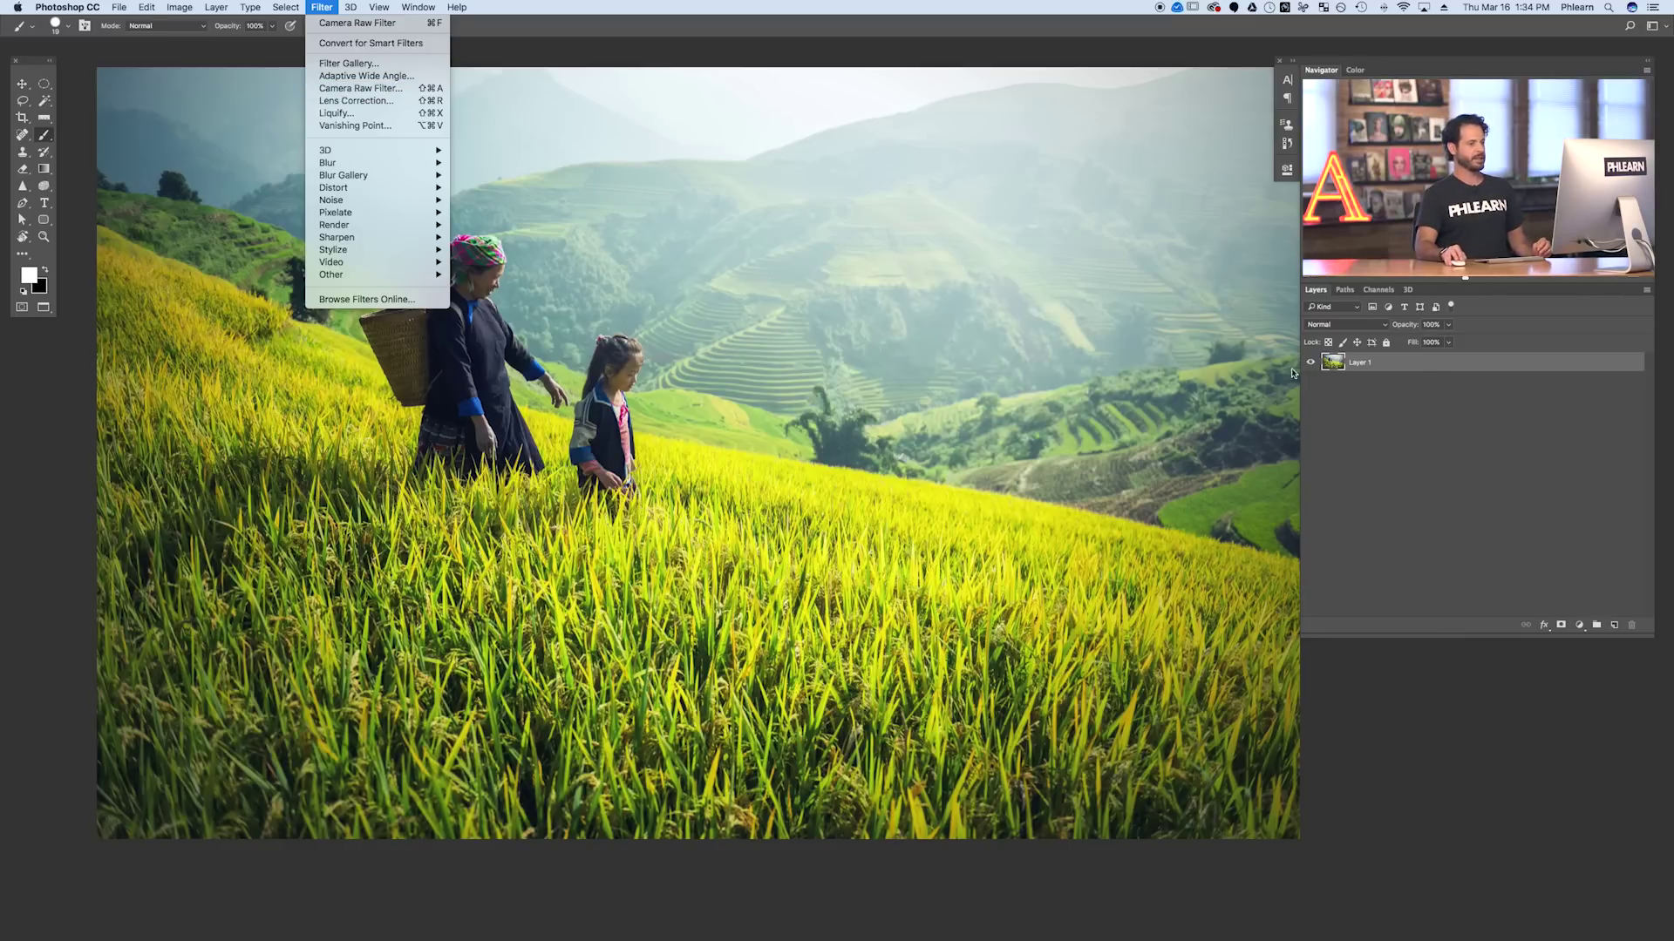
pyautogui.click(1402, 425)
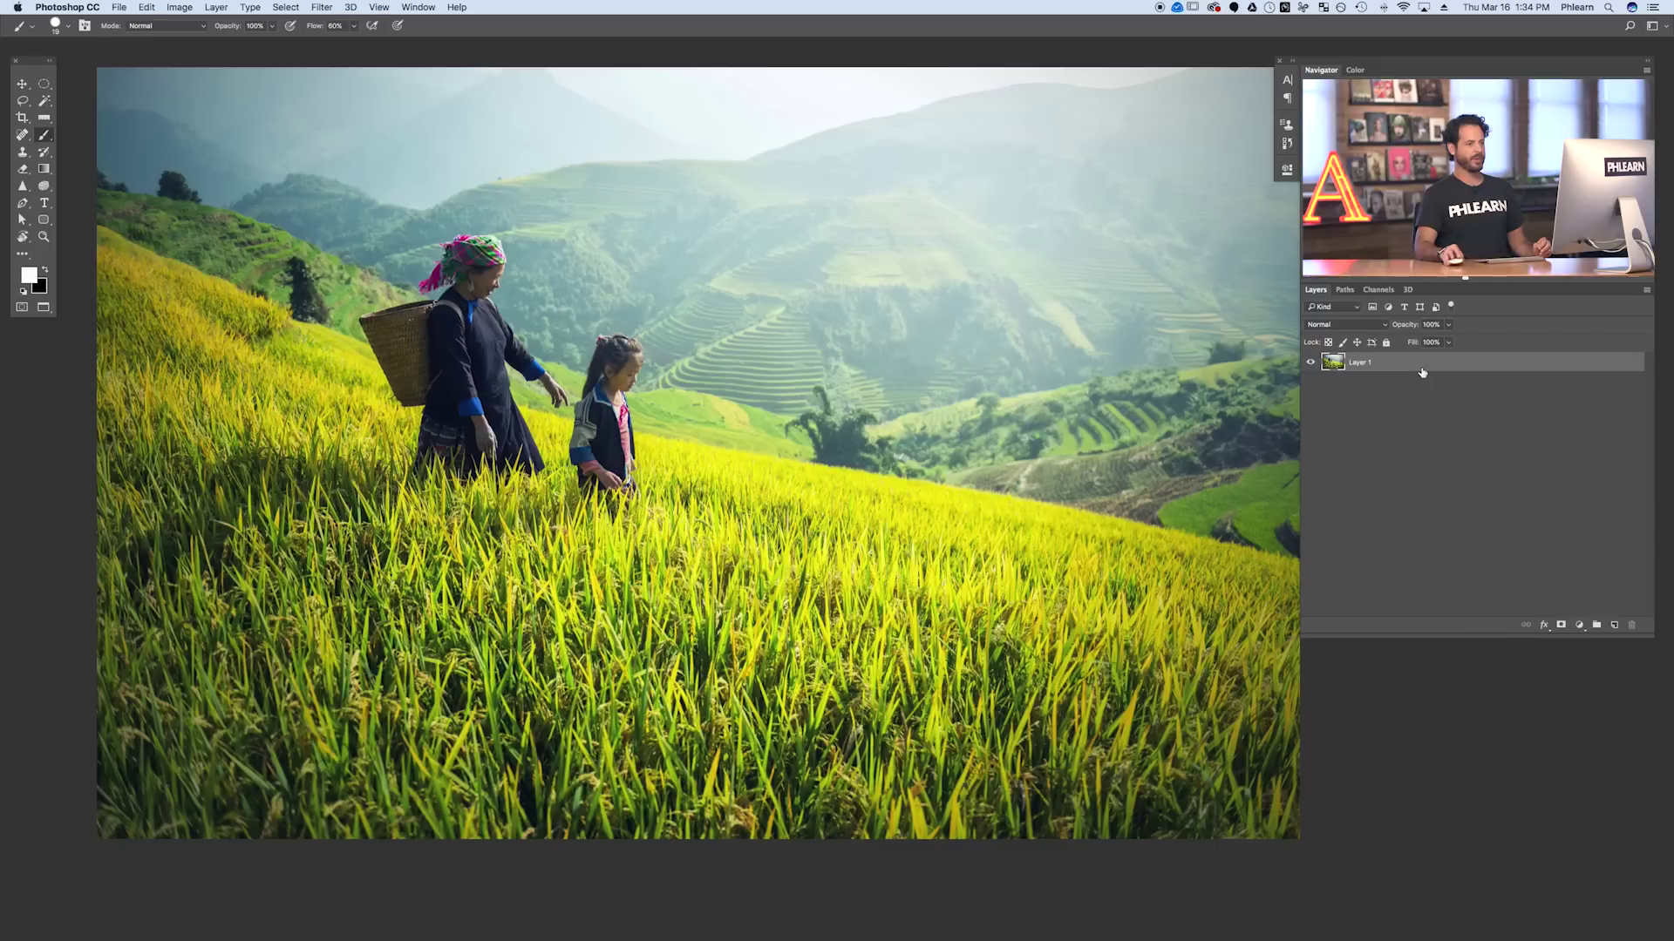
# Duplicate Layer 1 and open the copy in the Camera Raw Filter, enlarging the filter window for a bigger preview.
pyautogui.moveTo(1386, 367); pyautogui.dragTo(1615, 625)
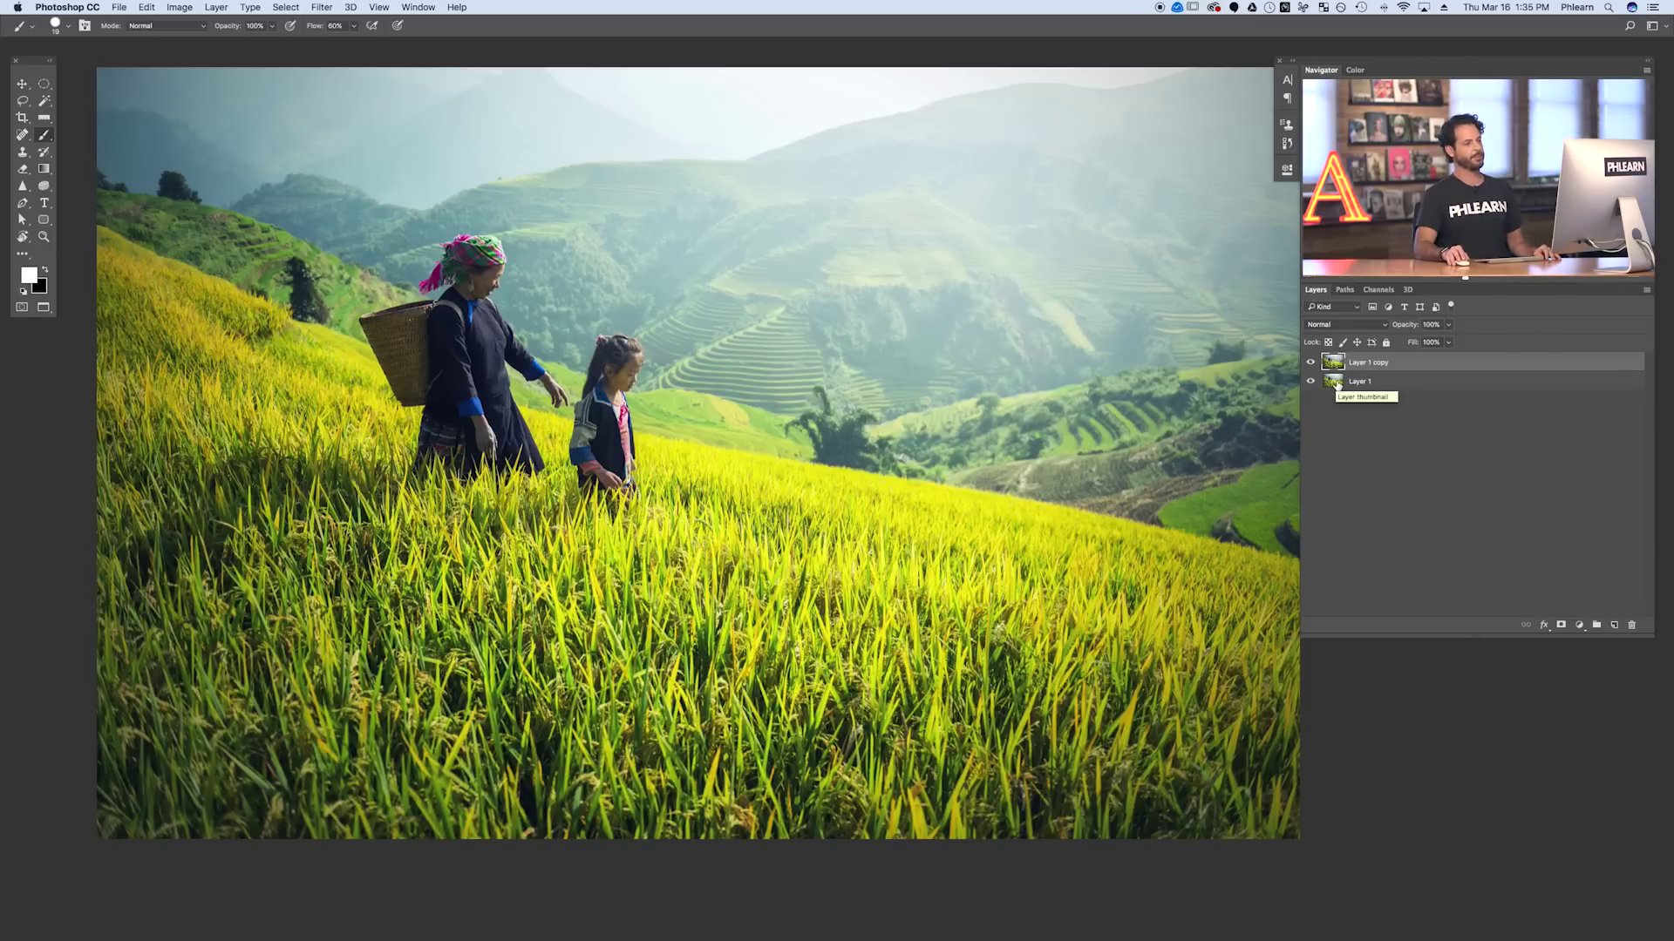
pyautogui.click(322, 8)
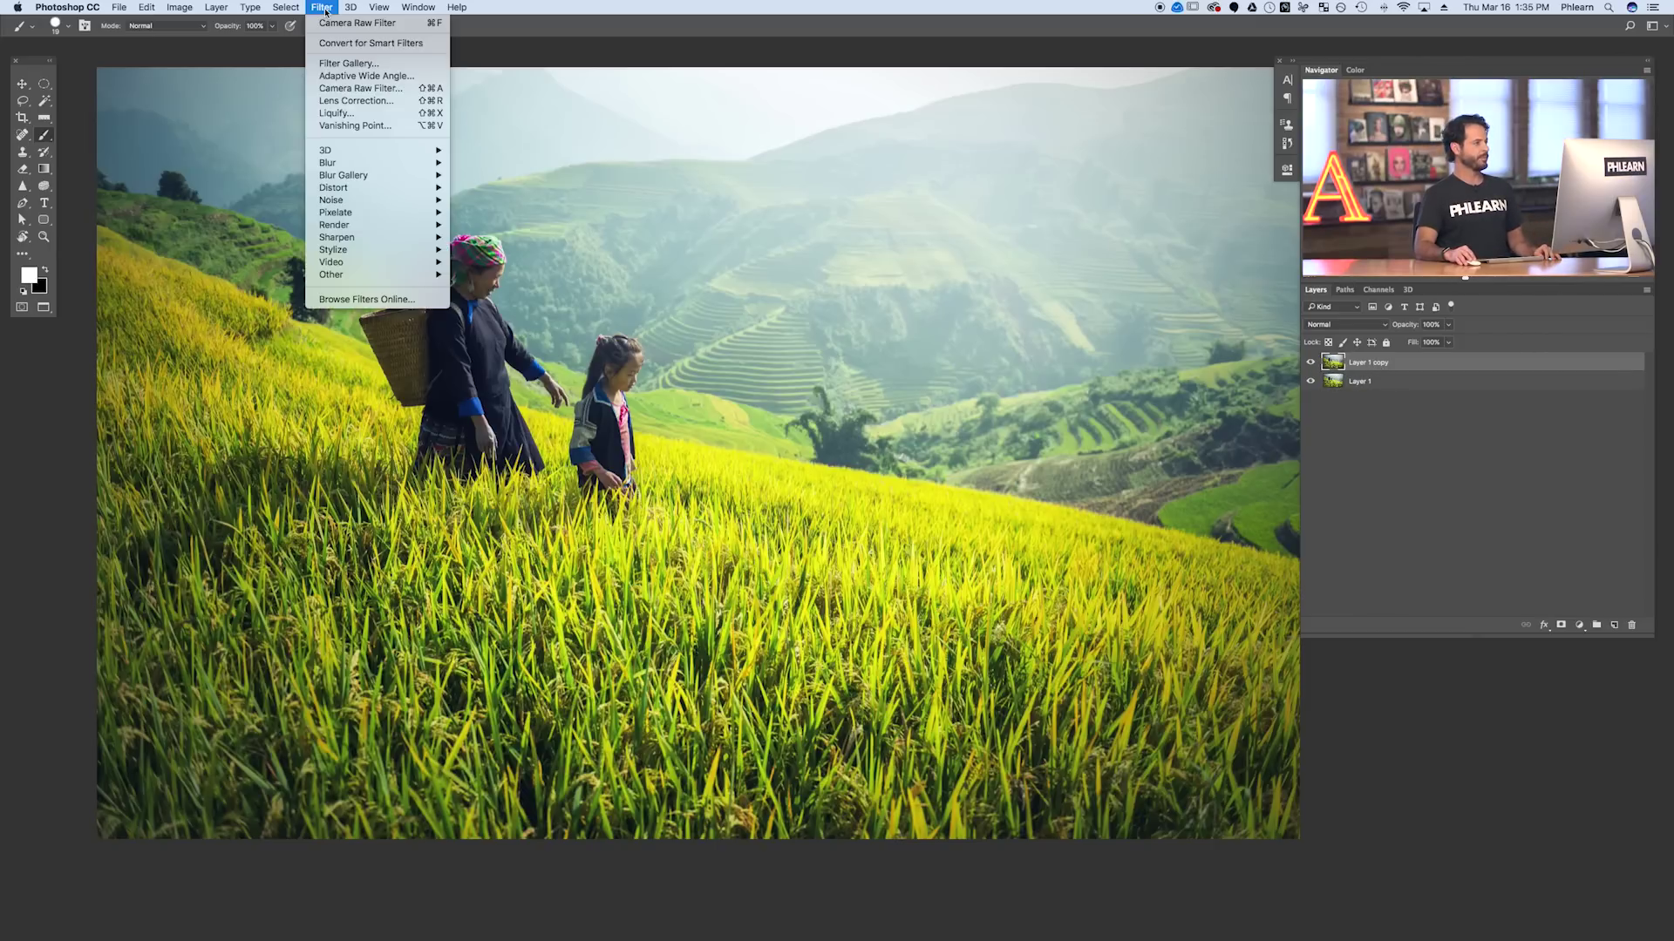
pyautogui.click(380, 89)
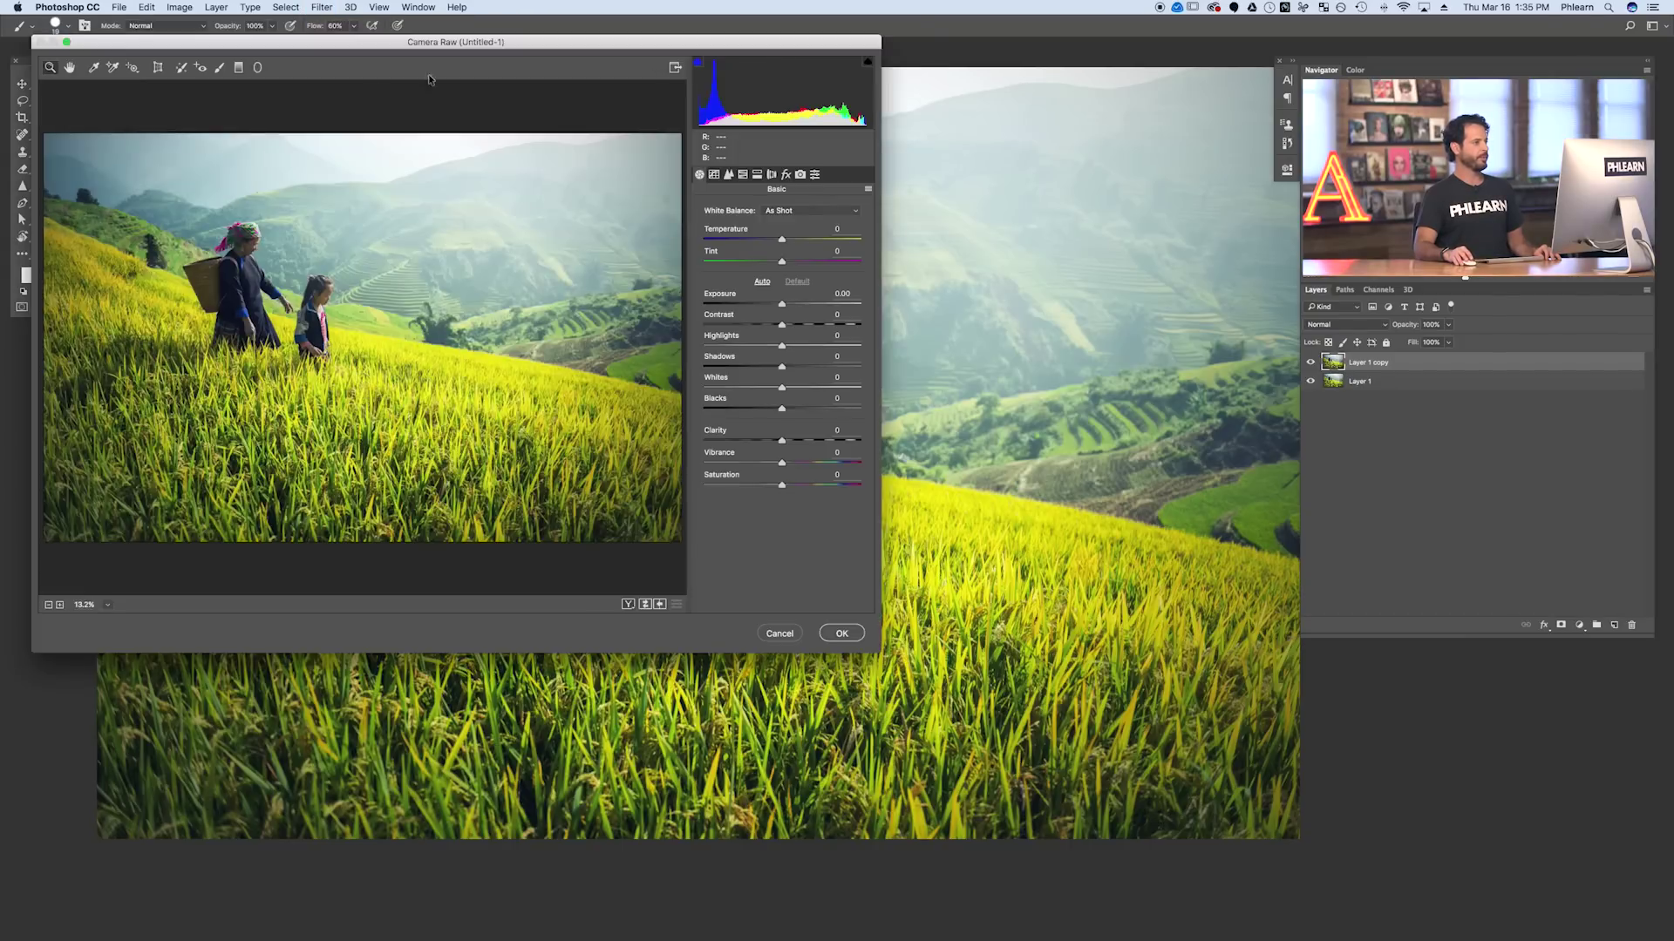
pyautogui.moveTo(489, 42); pyautogui.dragTo(502, 108)
pyautogui.moveTo(943, 709); pyautogui.dragTo(1250, 821)
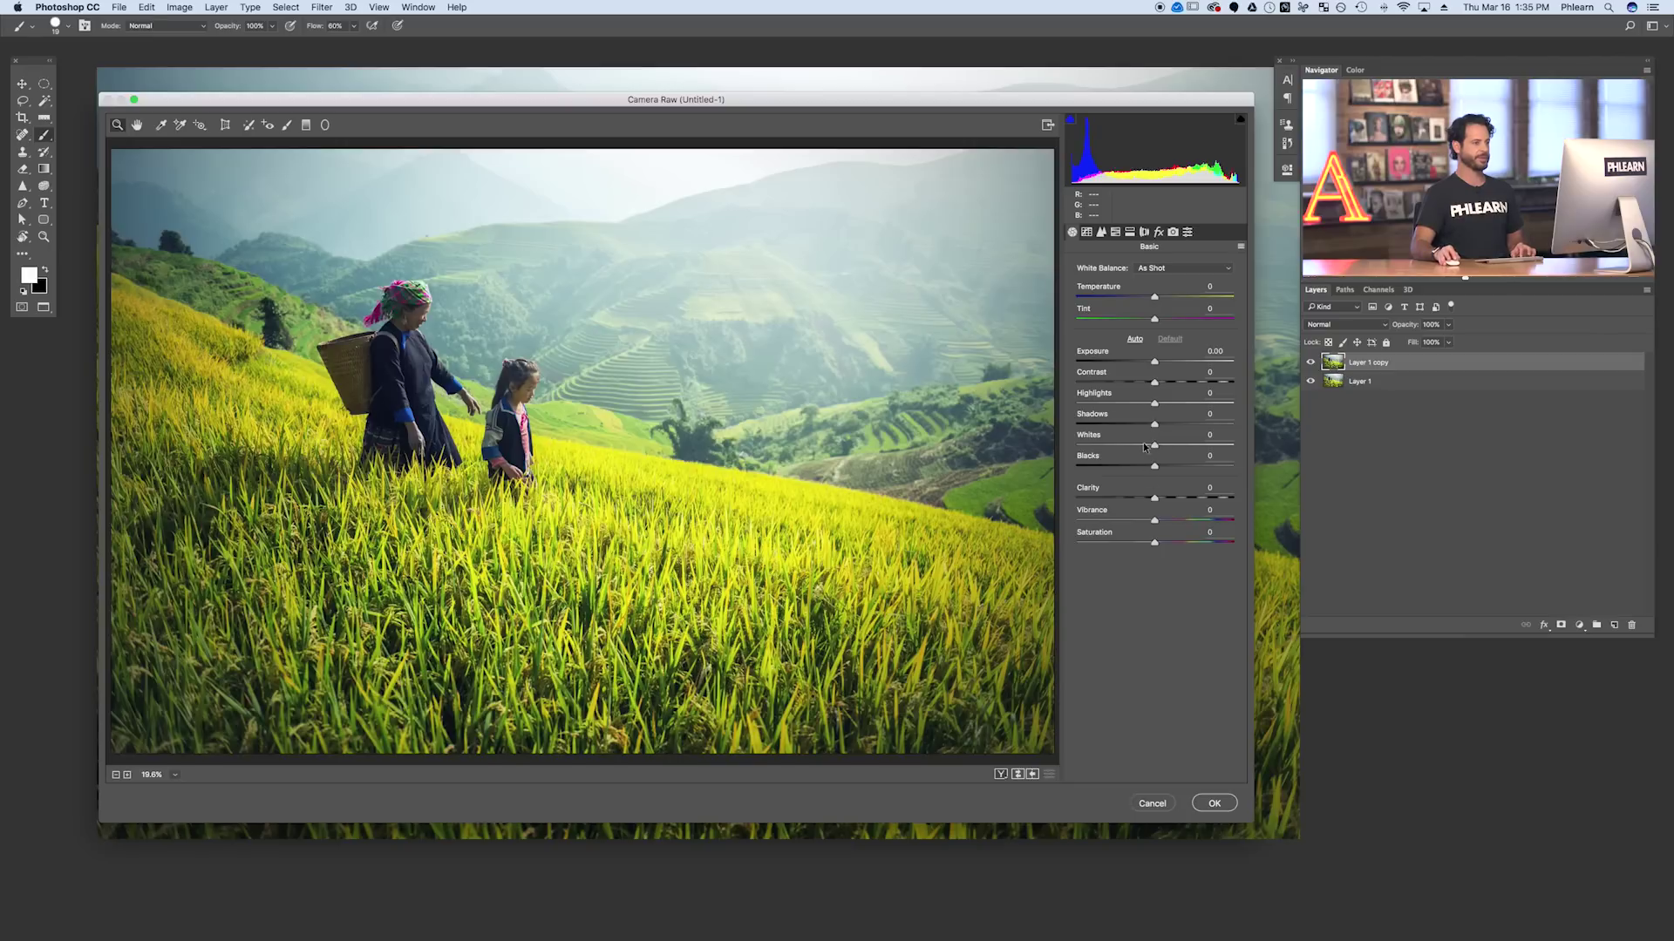
# Switch to Lightroom to compare its Basic sliders with Camera Raw's, and return to Photoshop.
pyautogui.press('super+Tab')
pyautogui.click(590, 478)
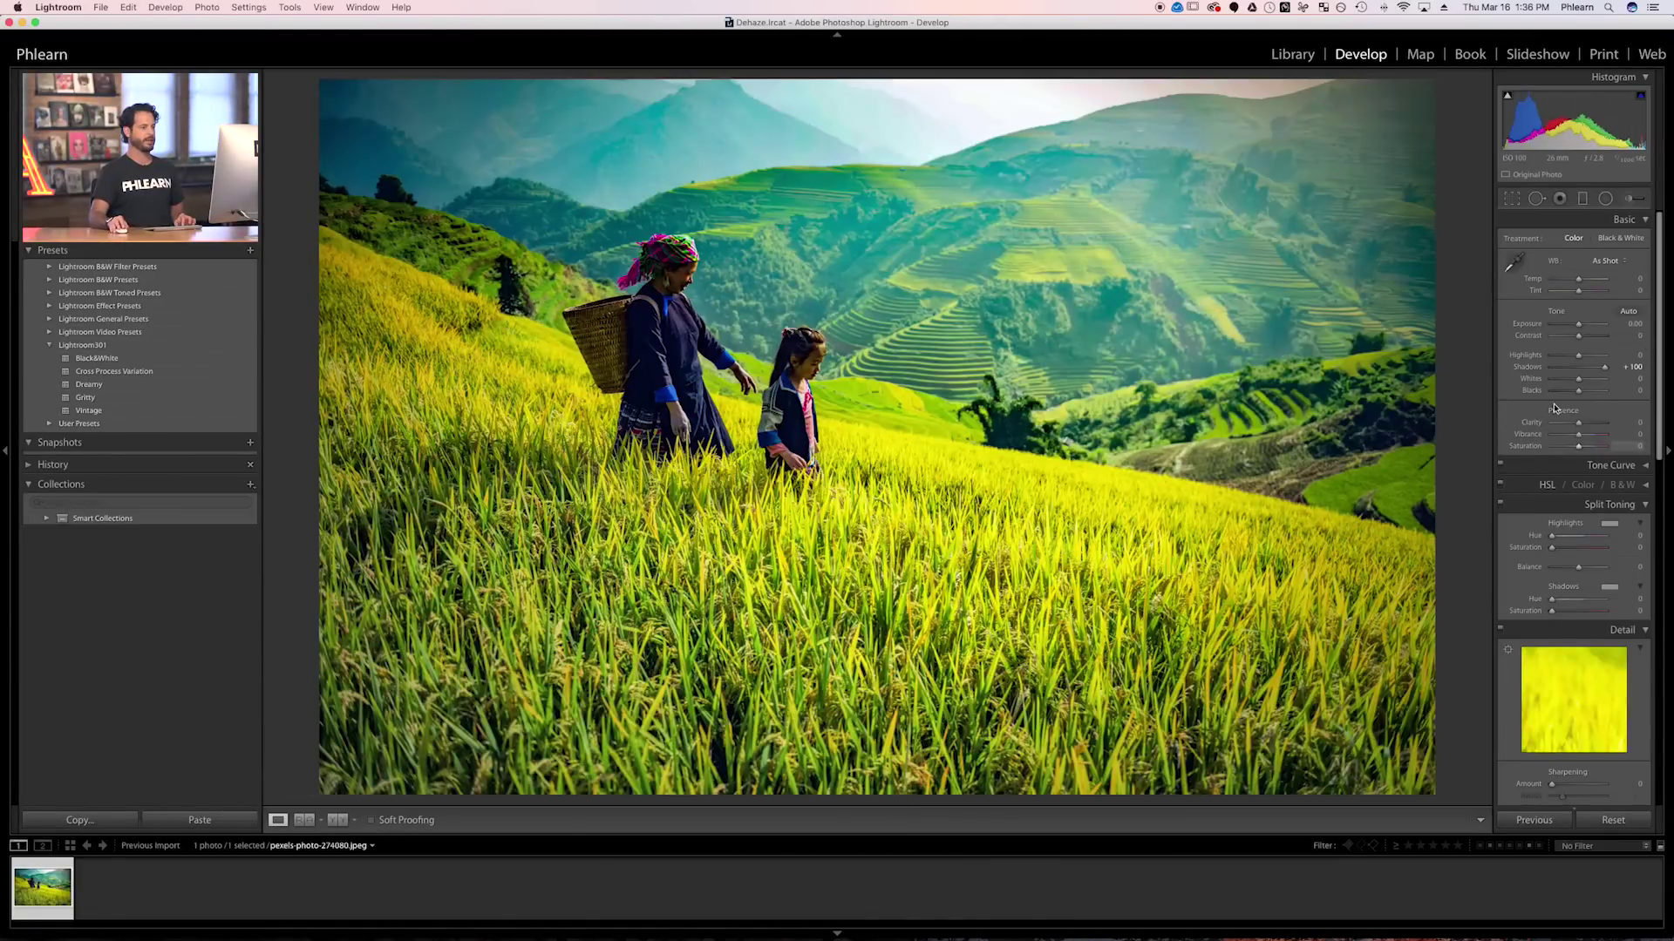
pyautogui.press('super+Tab')
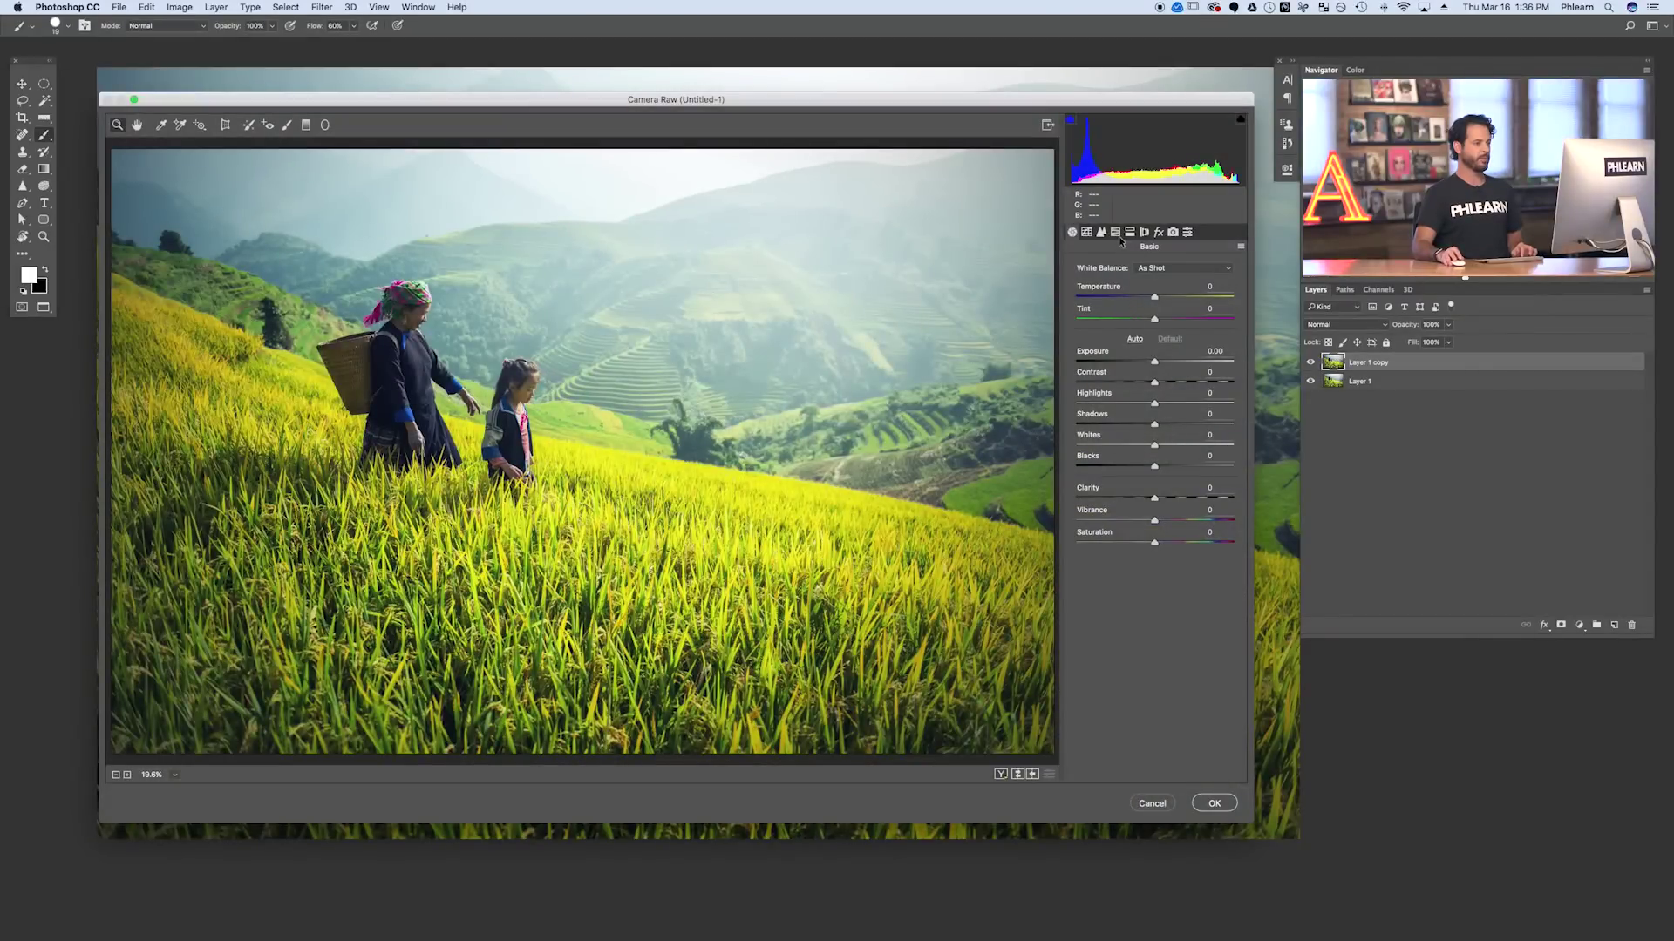
# Set the Dehaze amount to +54 in Camera Raw's Effects settings and apply the filter to the layer copy.
pyautogui.click(1159, 233)
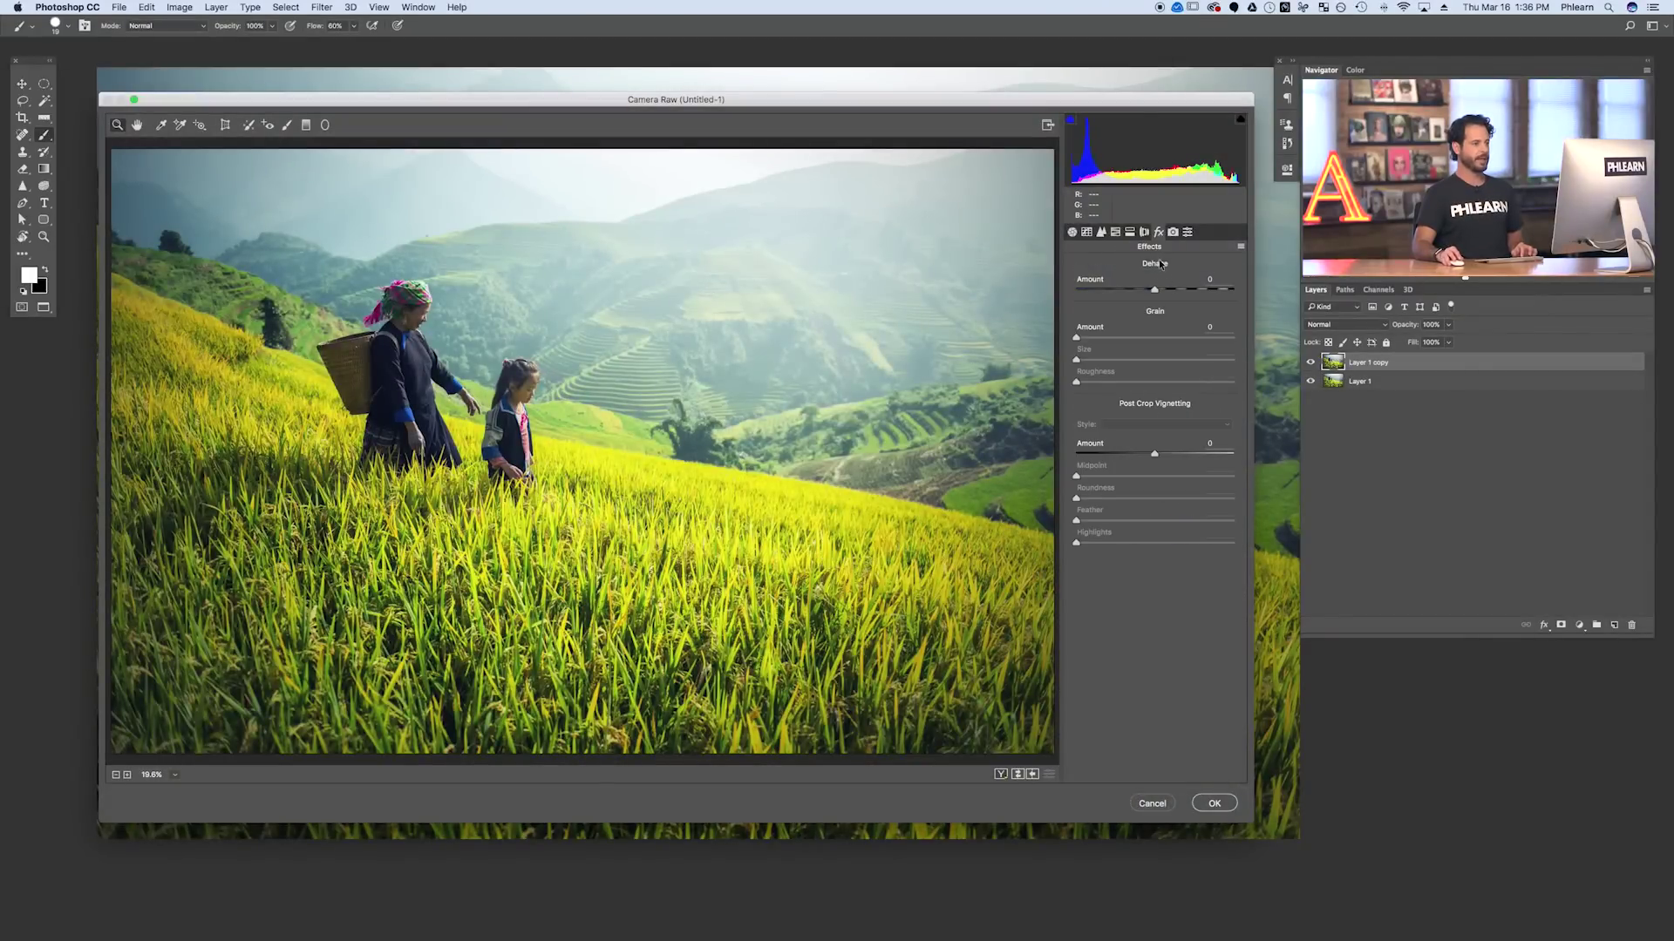
pyautogui.moveTo(1155, 292); pyautogui.dragTo(1194, 294)
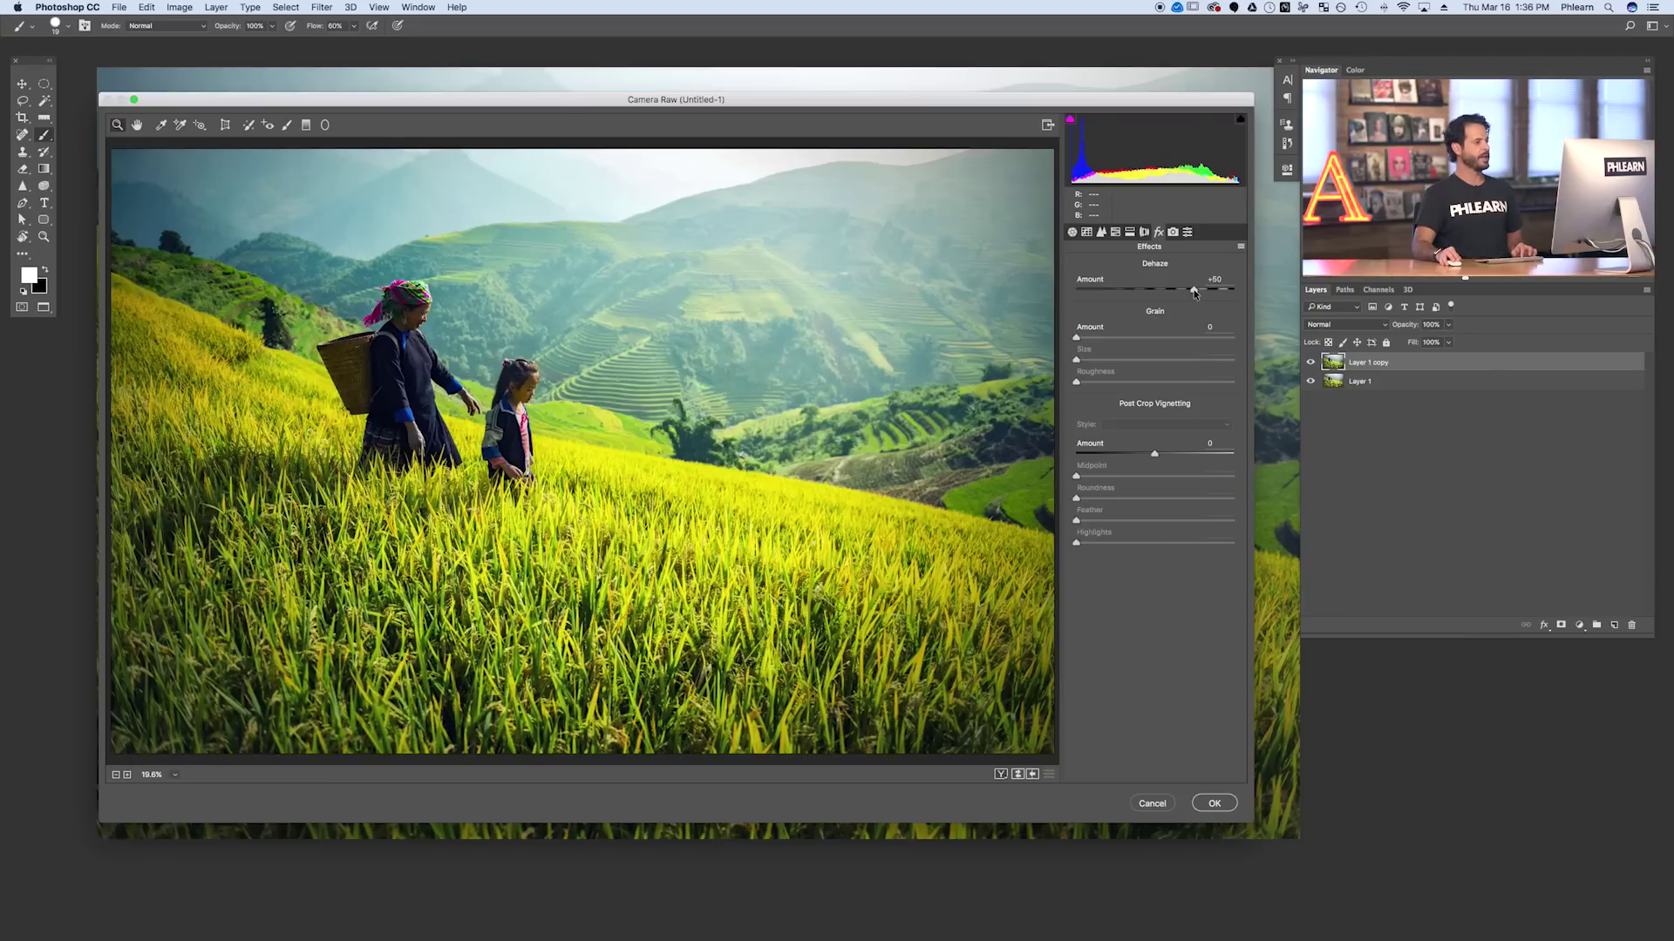
pyautogui.moveTo(1194, 293); pyautogui.dragTo(1197, 294)
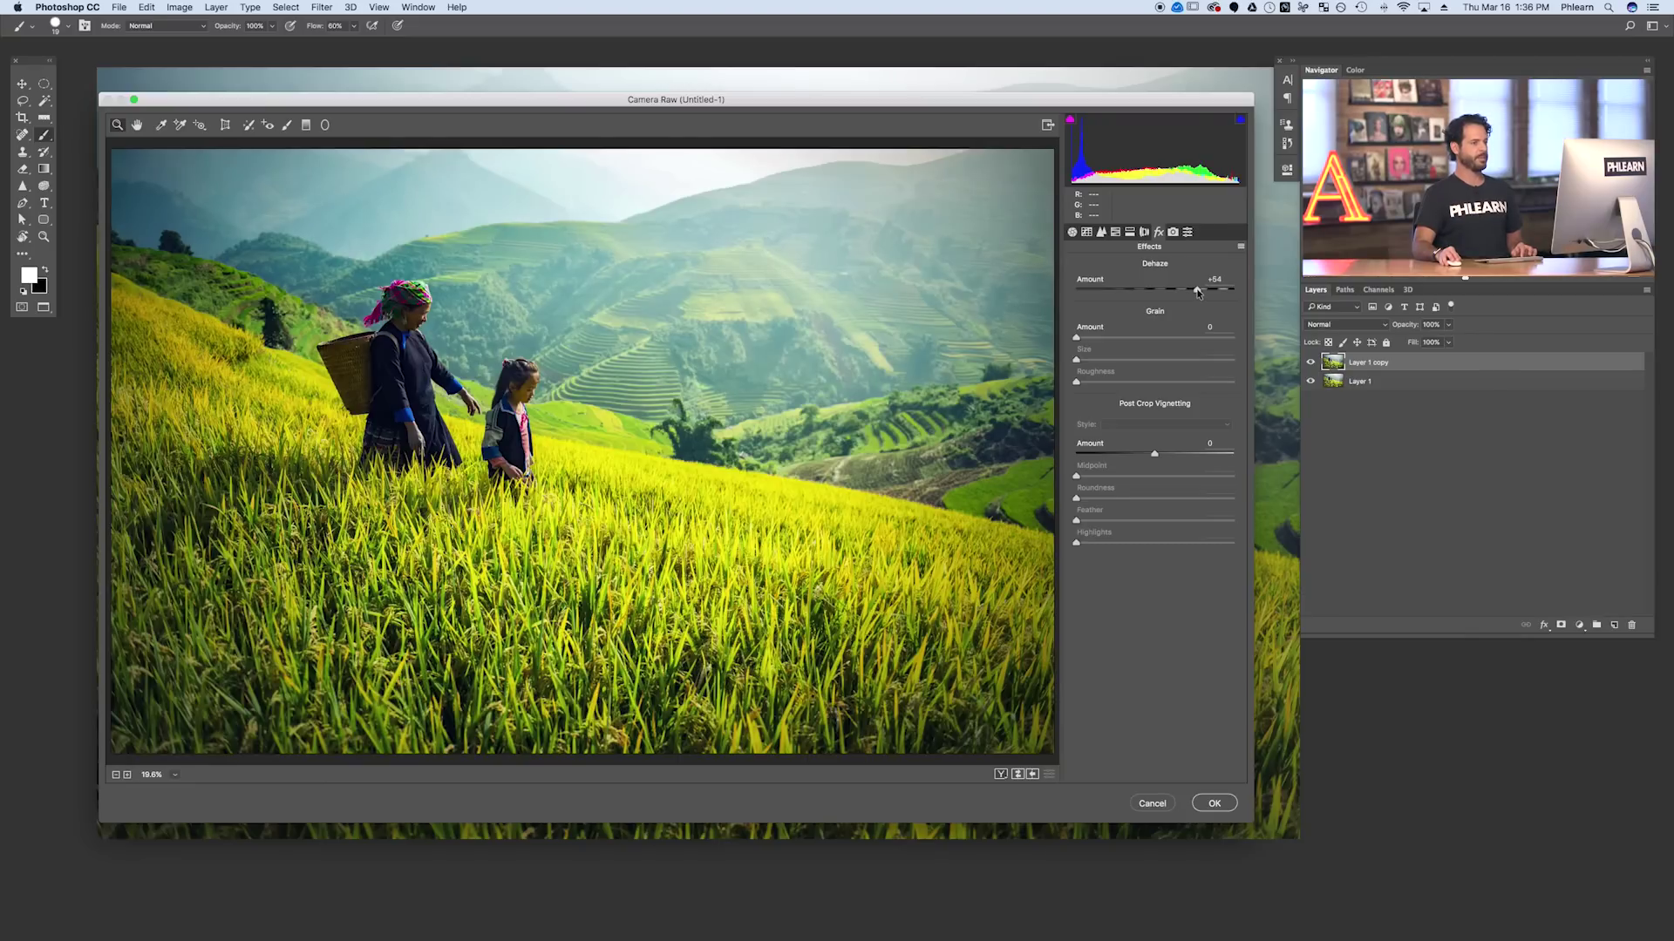
pyautogui.click(1197, 293)
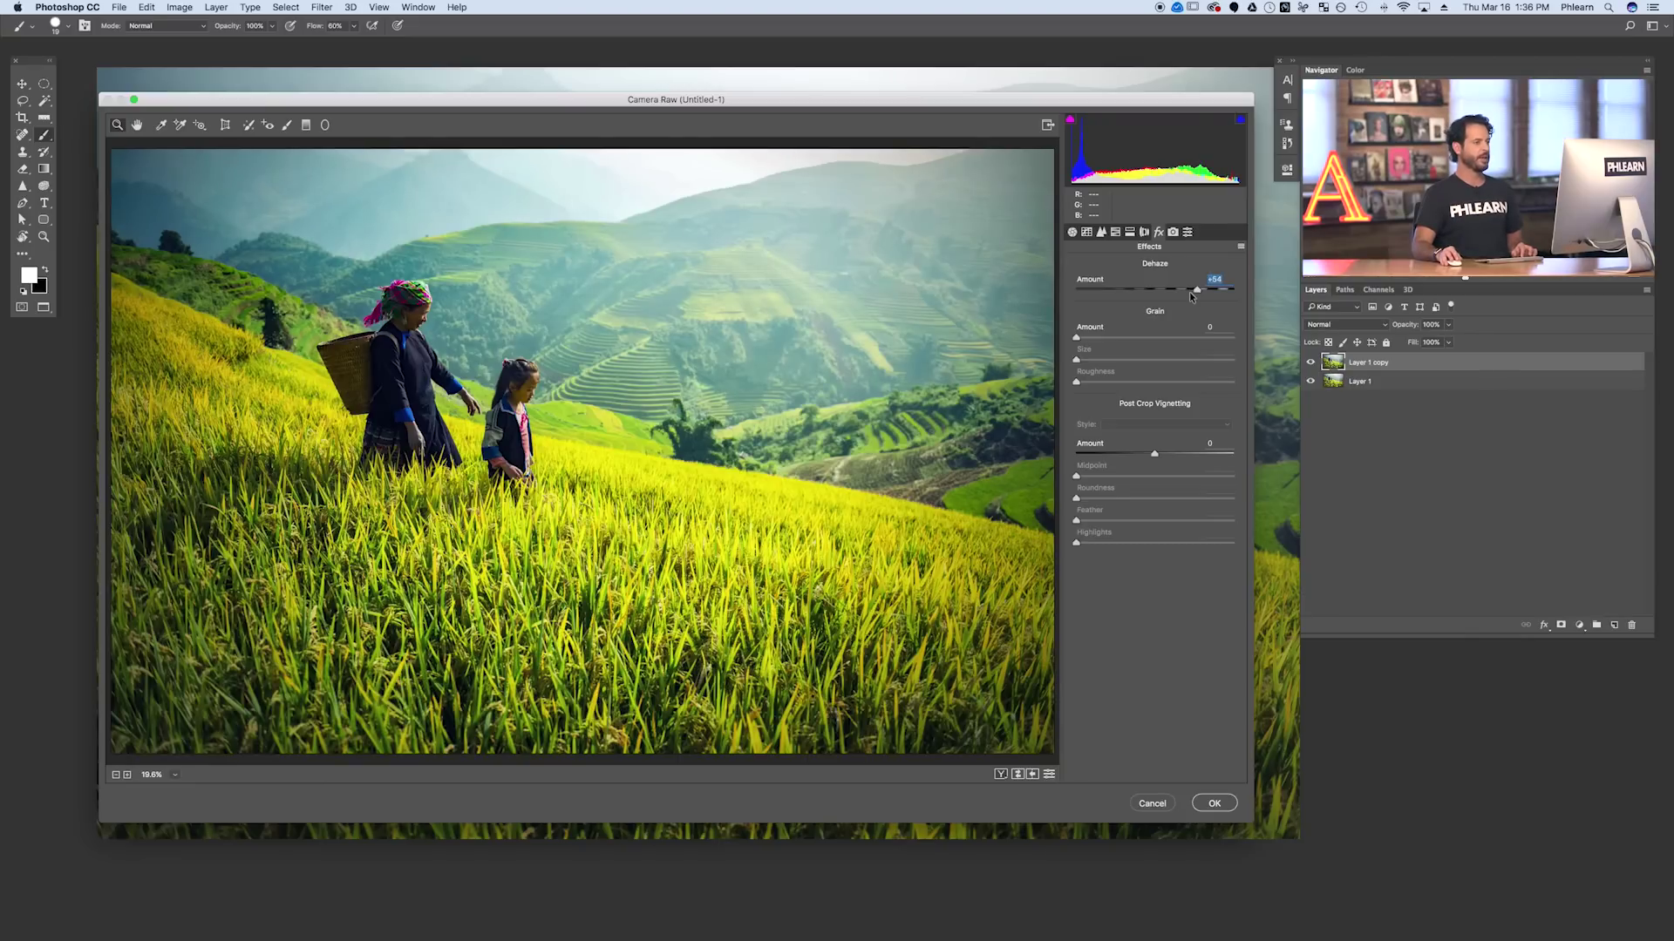
pyautogui.moveTo(1098, 104); pyautogui.dragTo(1089, 100)
pyautogui.press('p')
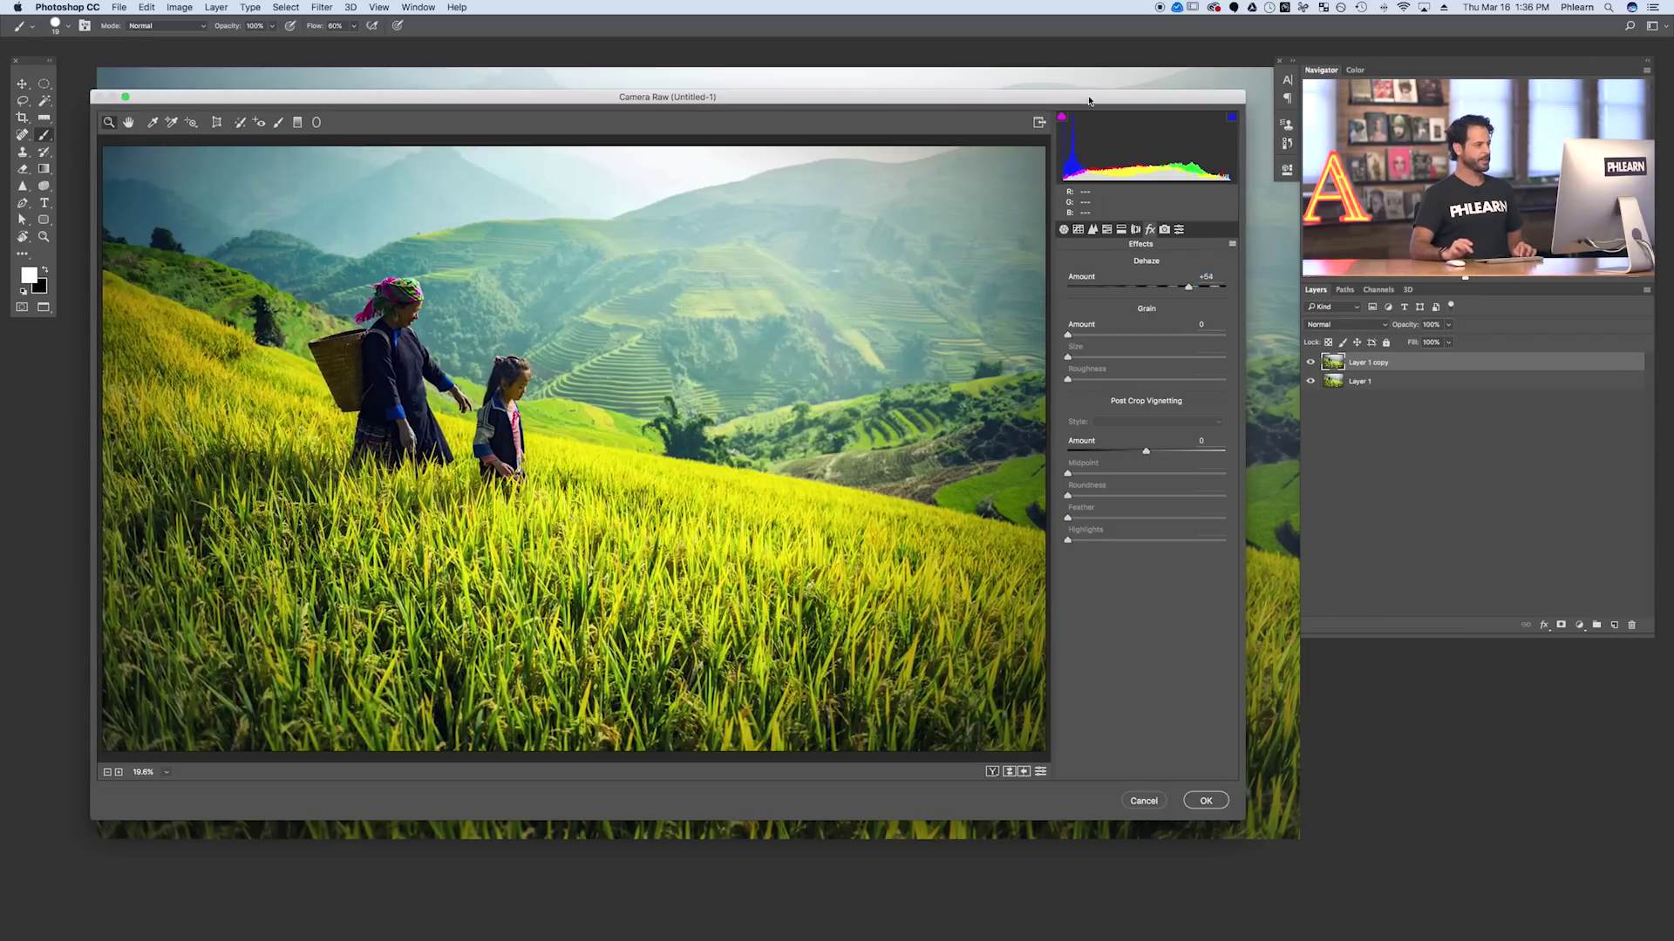
pyautogui.moveTo(1087, 102); pyautogui.dragTo(966, 99)
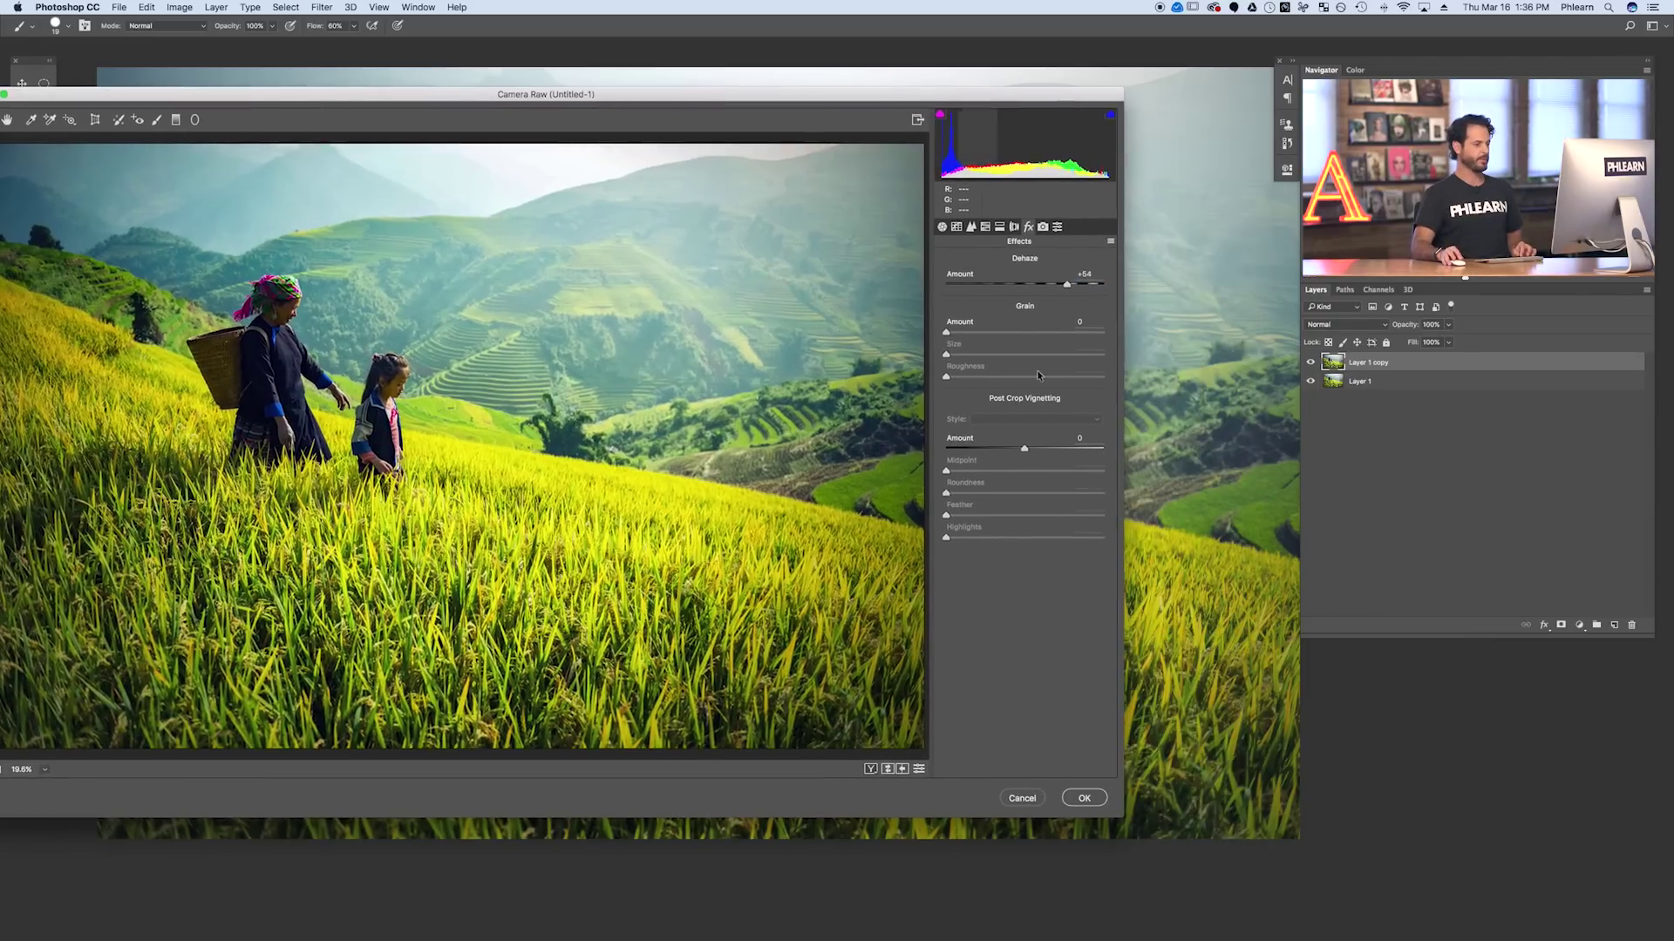
pyautogui.click(1083, 799)
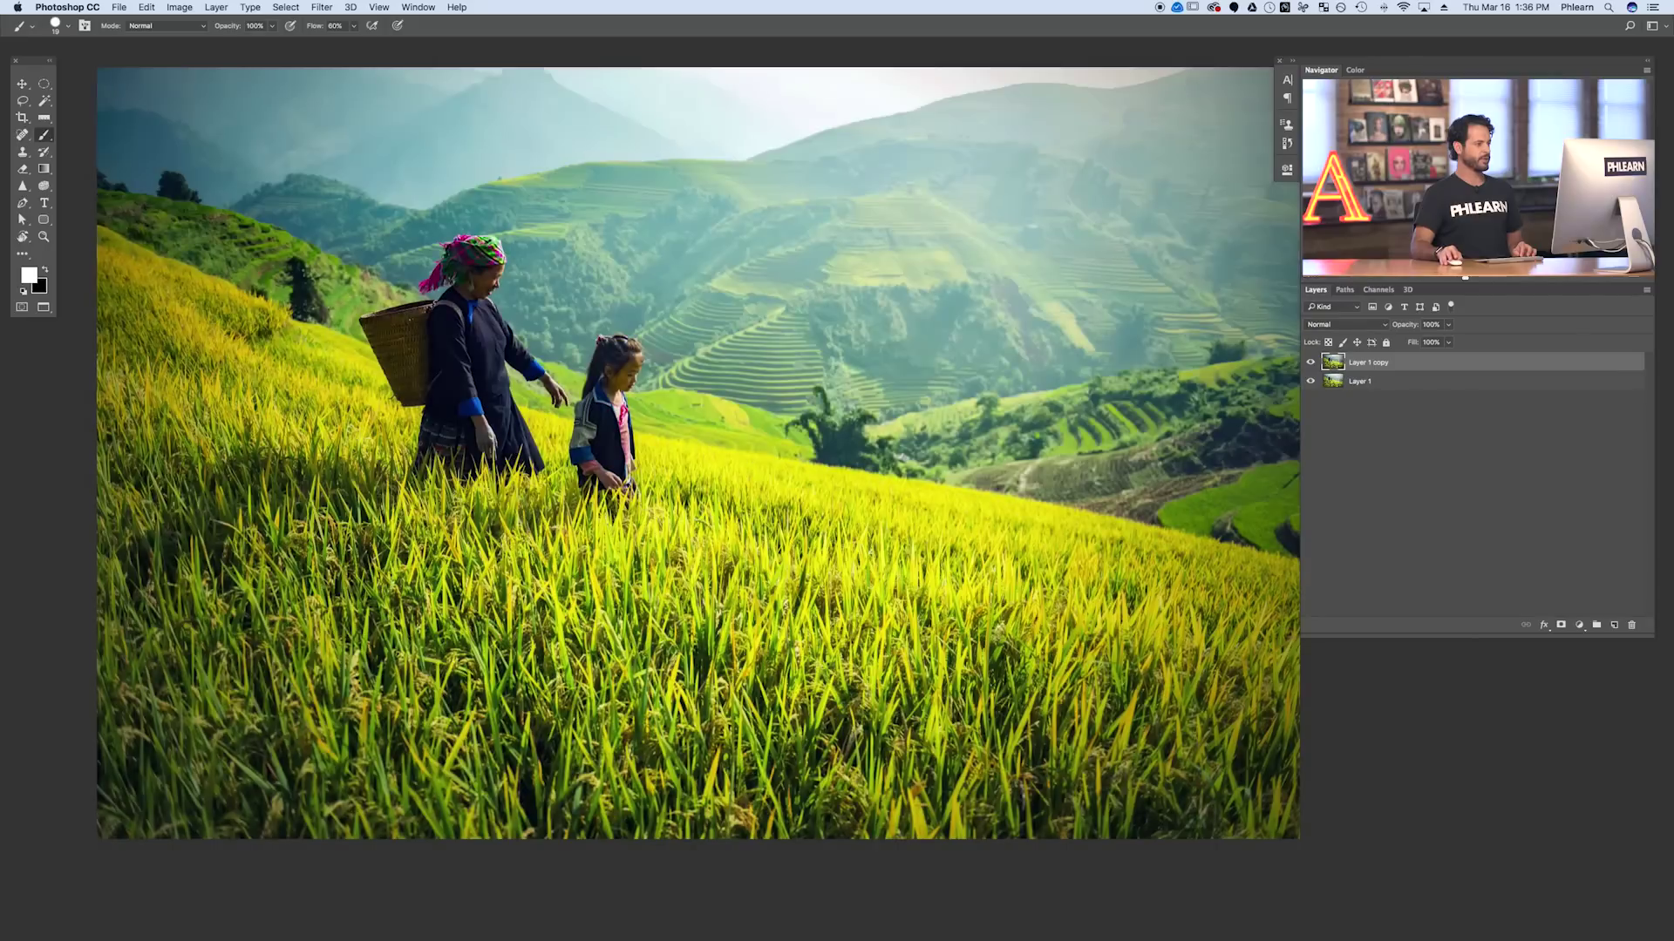
# Toggle the visibility of the dehazed layer copy to compare the photo before and after, leaving it visible.
pyautogui.click(1311, 364)
pyautogui.click(1311, 364)
pyautogui.click(1311, 364)
pyautogui.click(1311, 363)
pyautogui.click(1311, 363)
pyautogui.click(1311, 363)
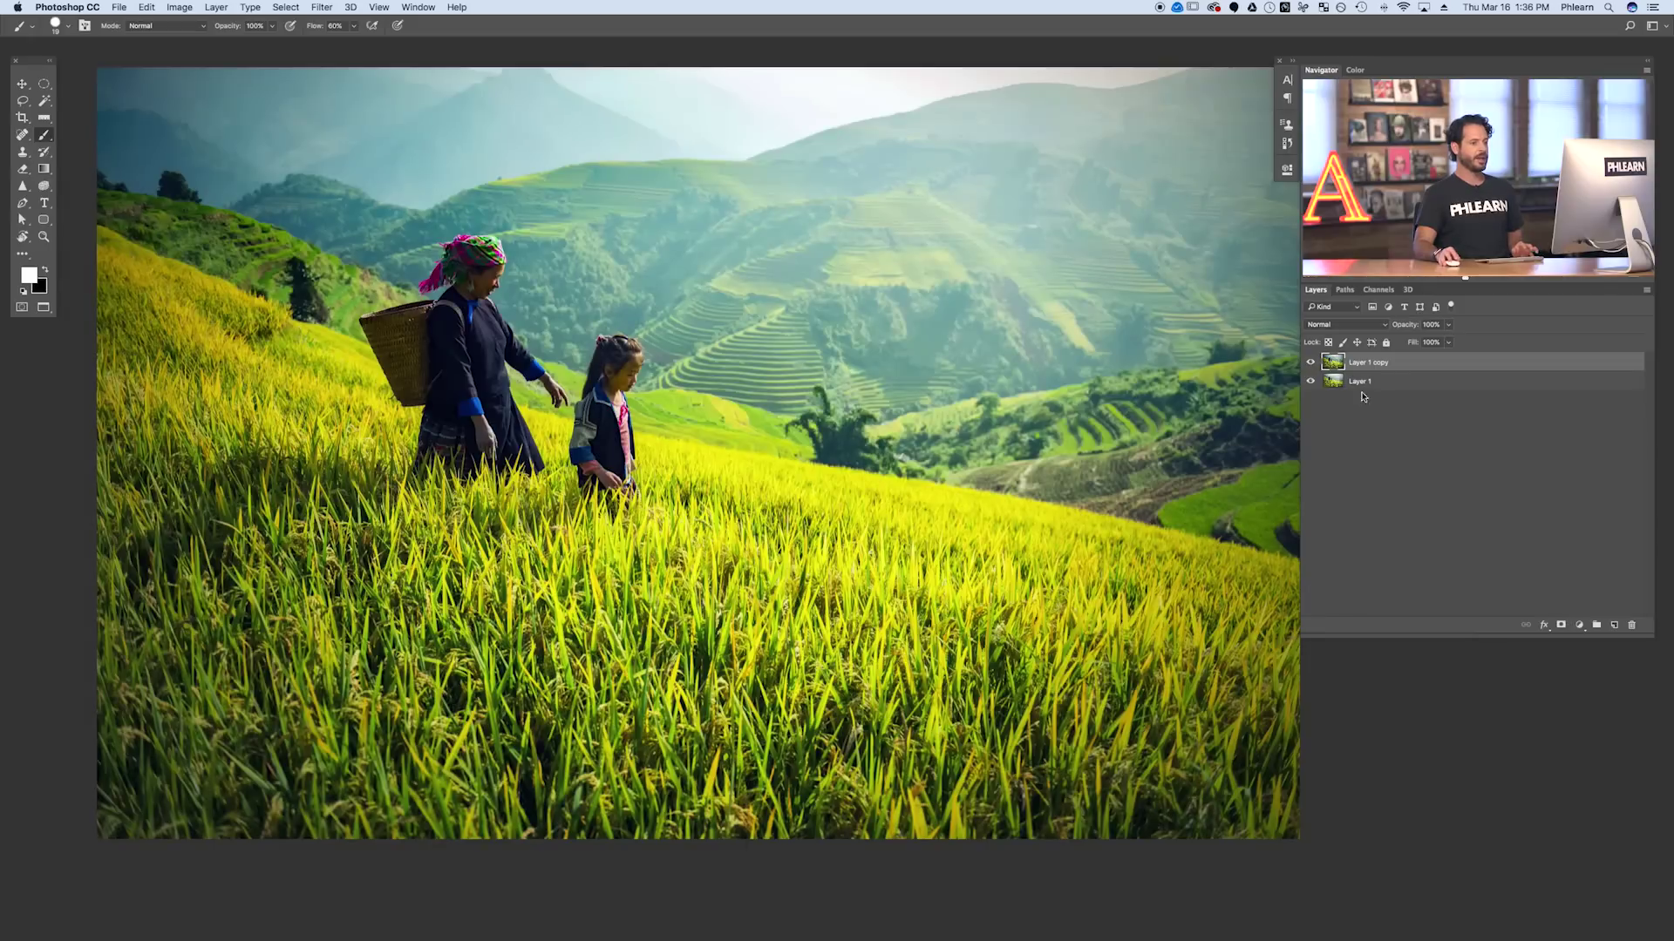
# Add a Curves adjustment layer above Layer 1 copy and lift its RGB curve at input 92 to output 138.
pyautogui.click(1579, 625)
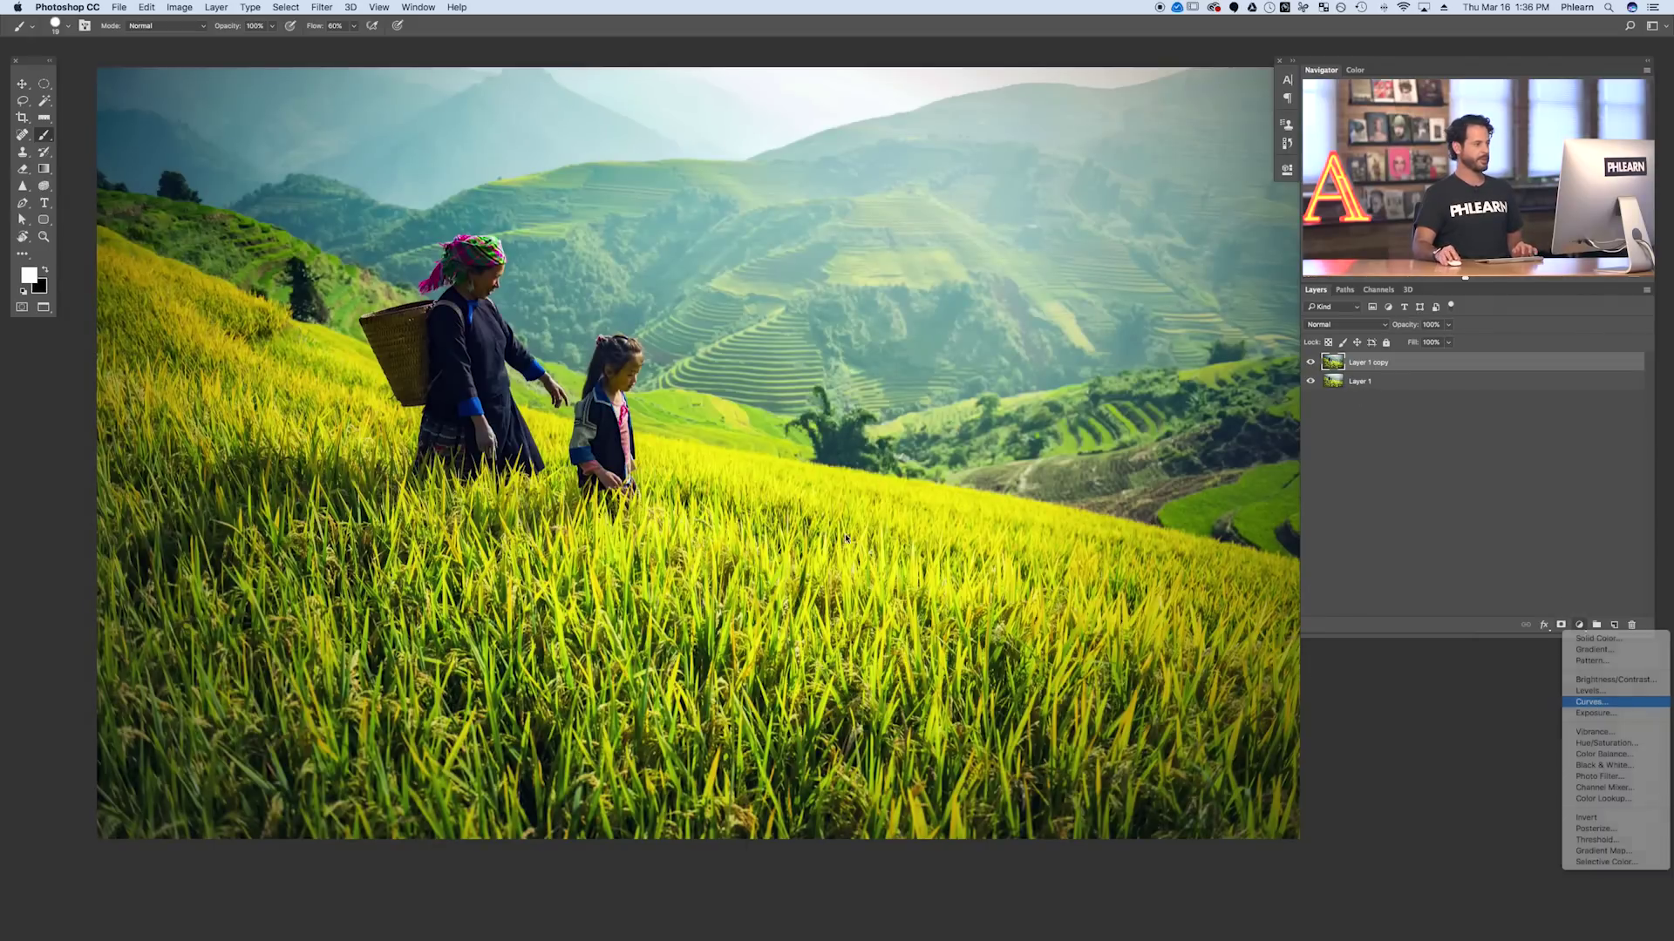
pyautogui.click(1592, 701)
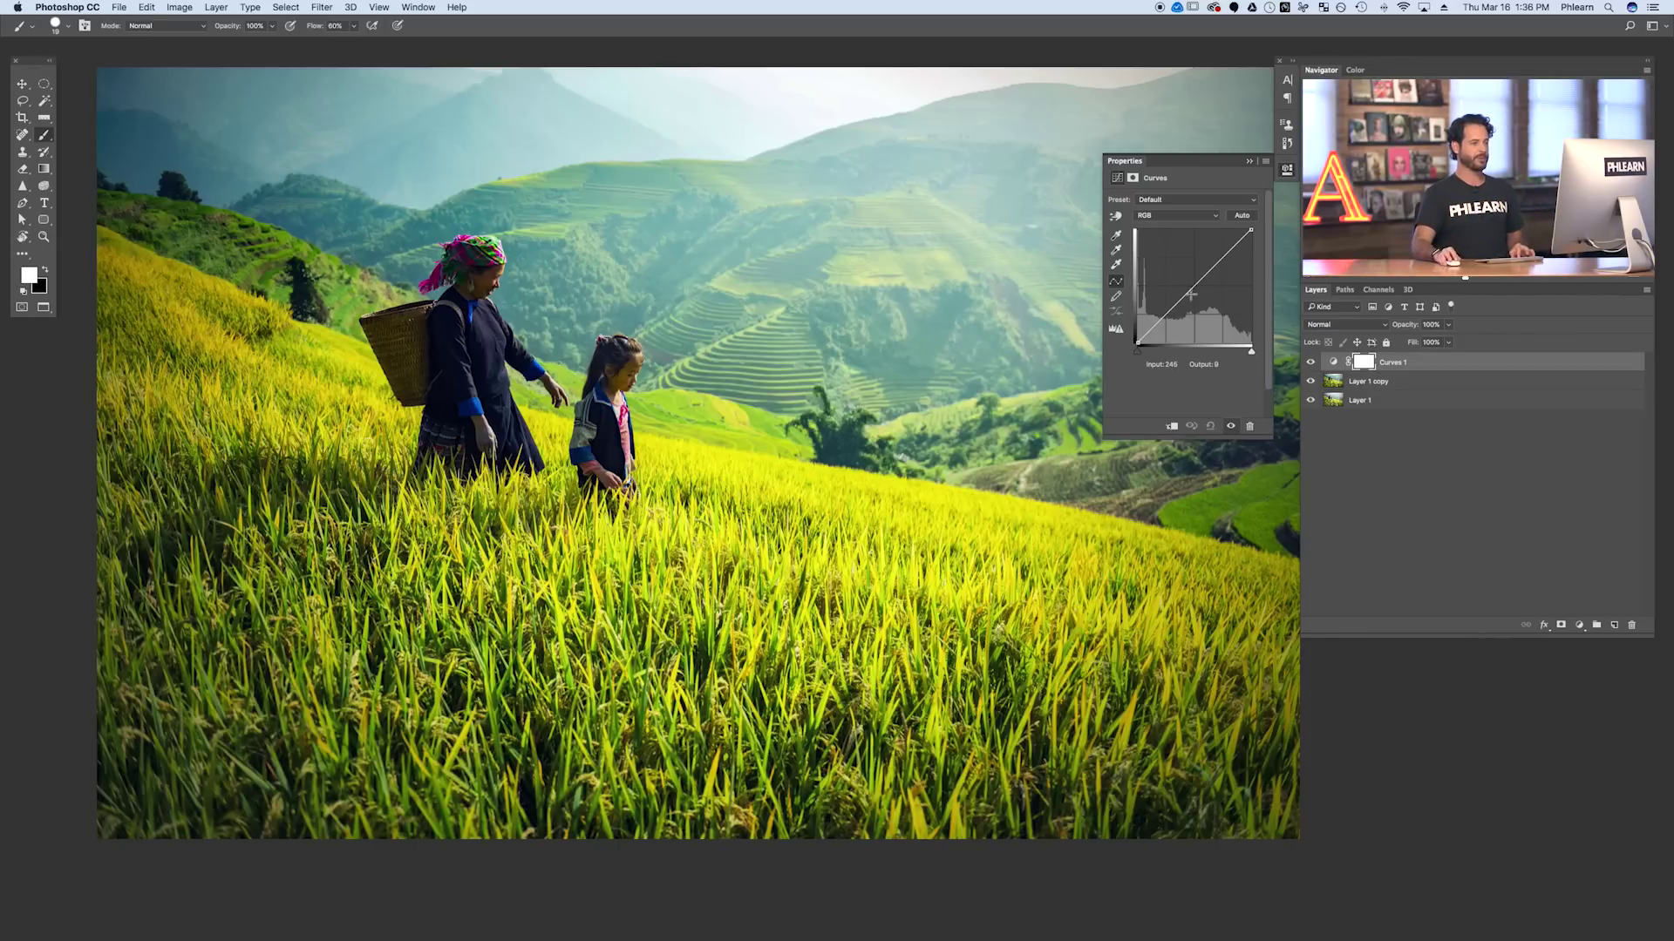
pyautogui.moveTo(1178, 302); pyautogui.dragTo(1178, 281)
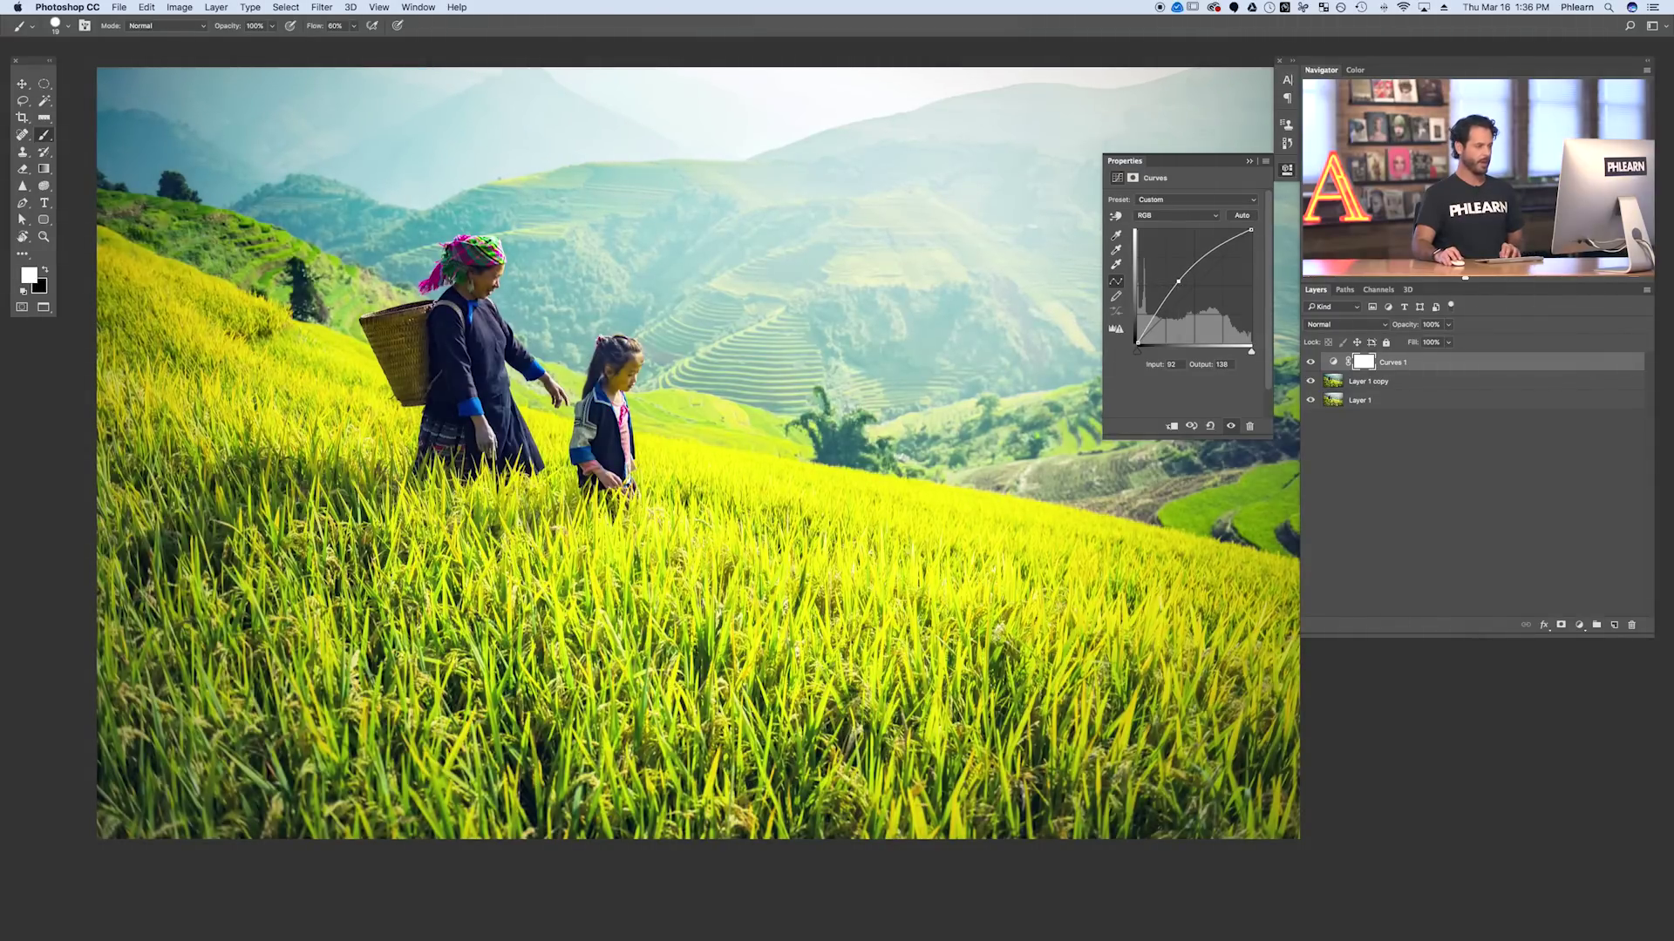
# Select a large ellipse around the woman and girl, fill it with black on the Curves layer mask, and deselect.
pyautogui.press('m')
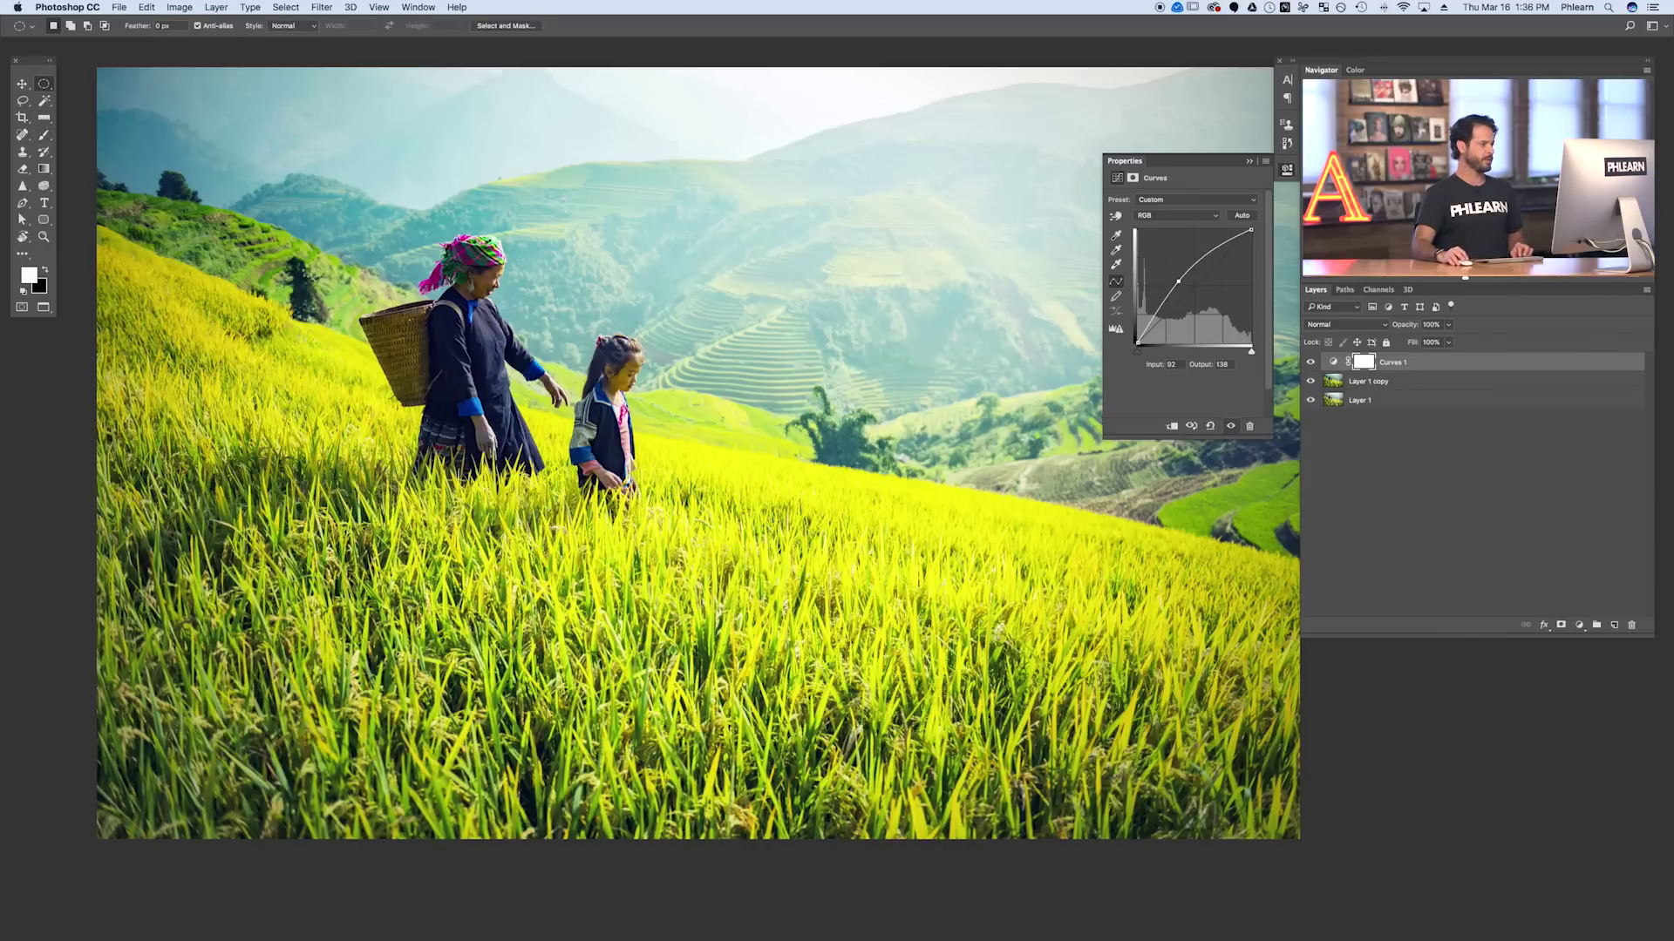
pyautogui.moveTo(474, 294); pyautogui.dragTo(831, 521)
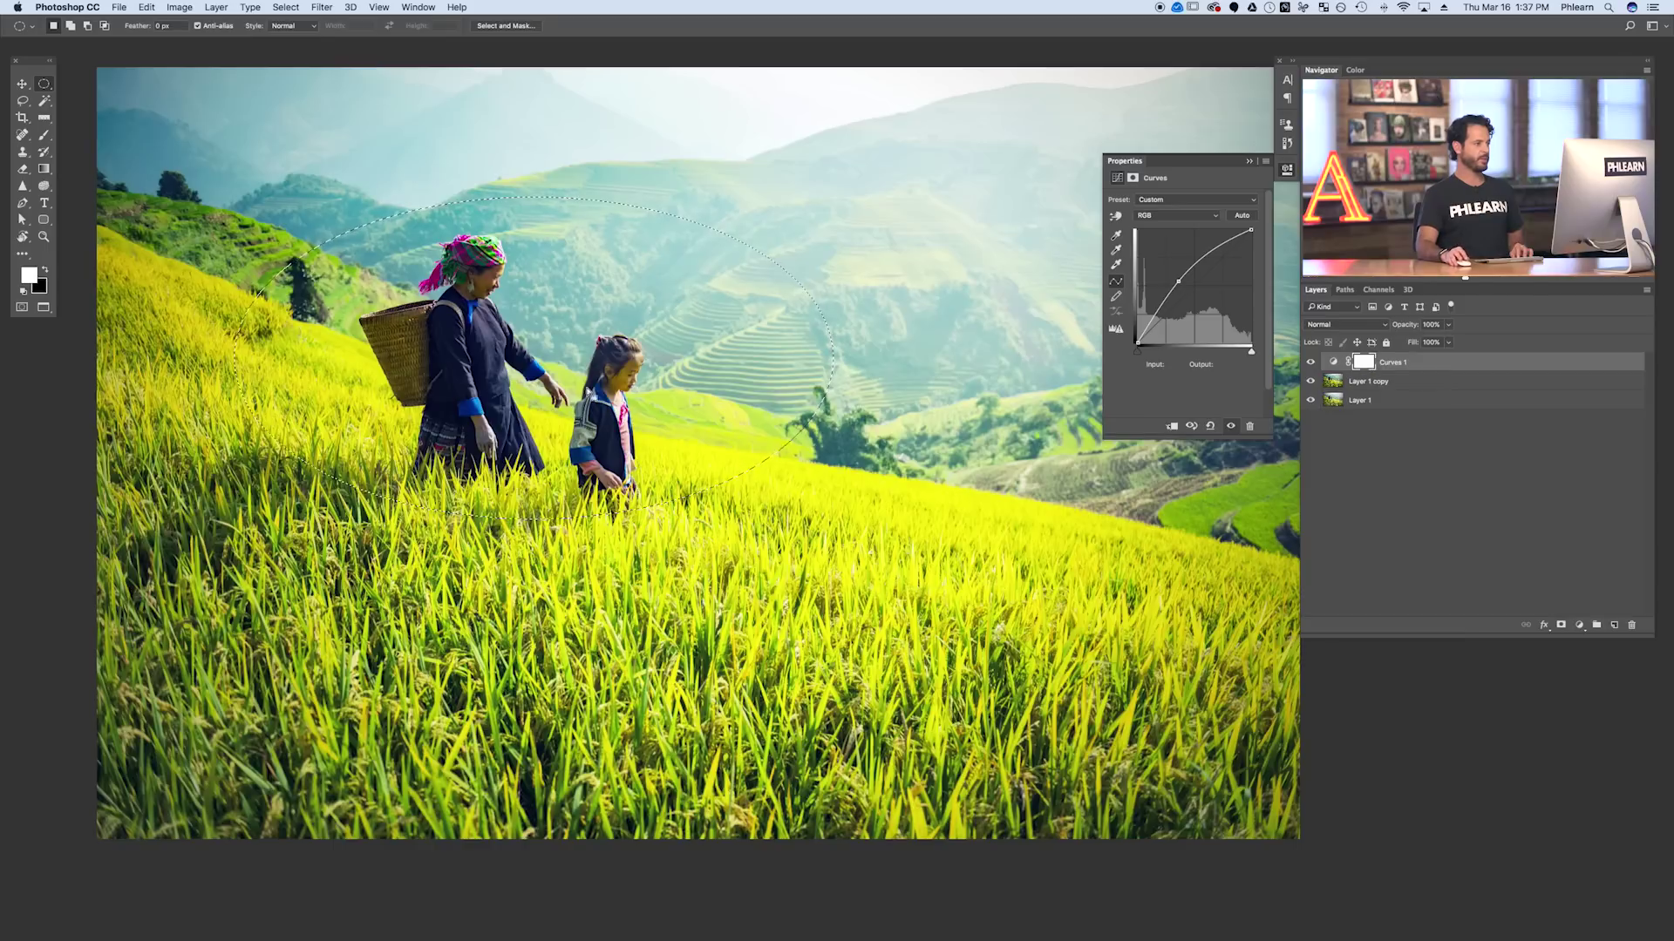
pyautogui.click(147, 7)
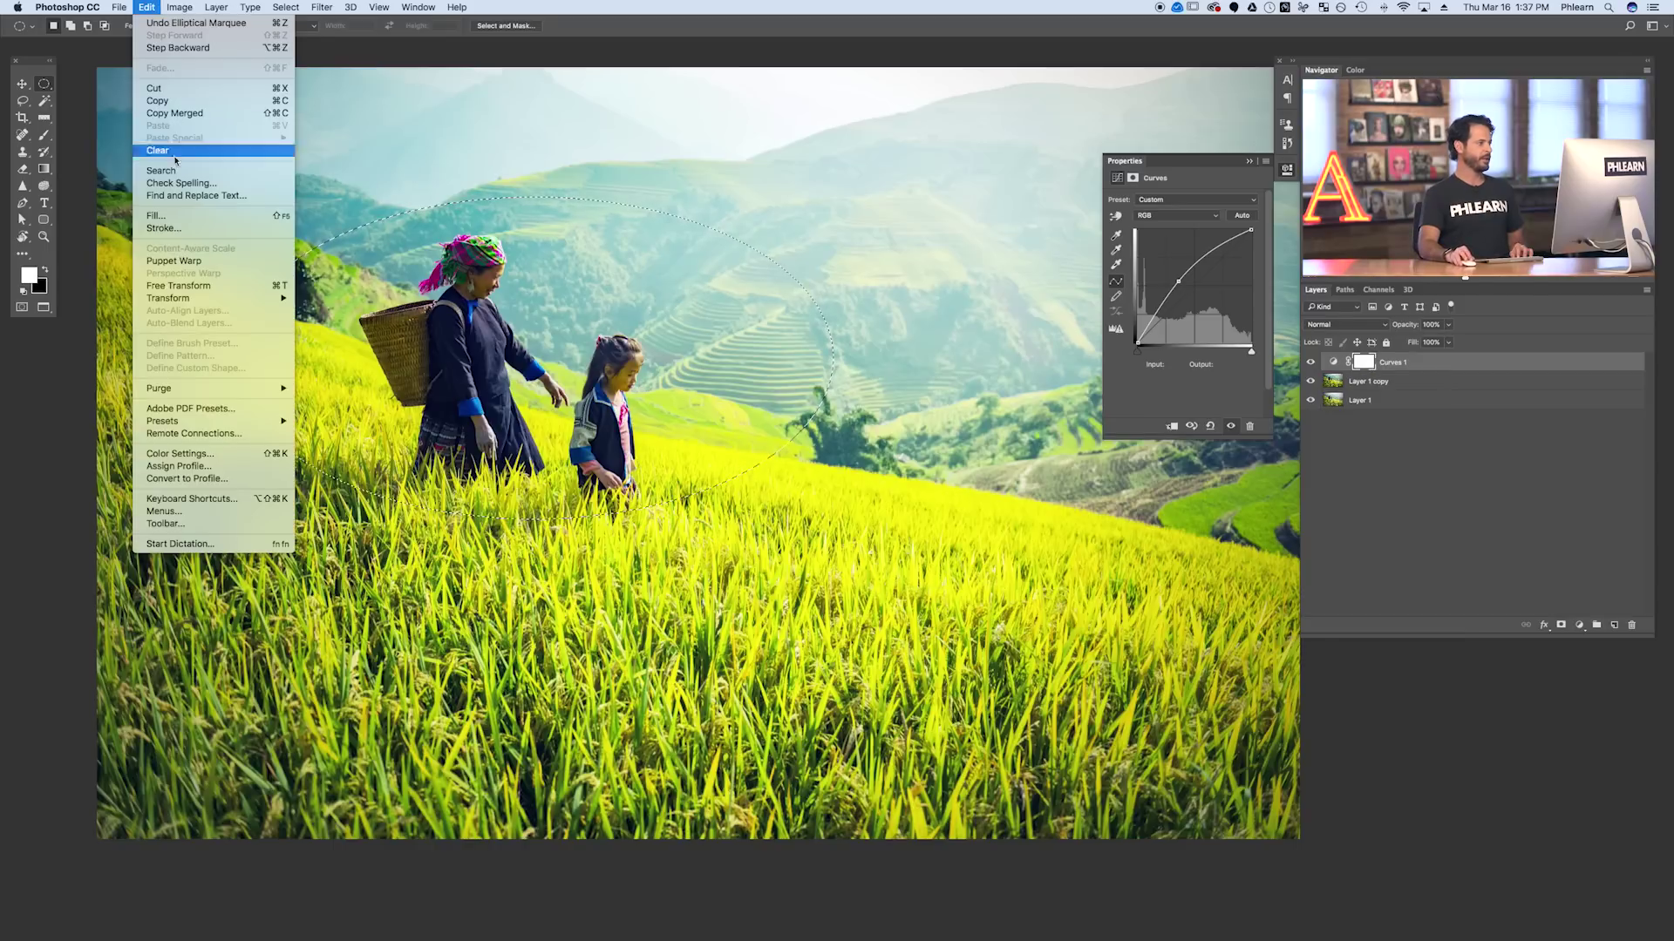
pyautogui.click(170, 216)
pyautogui.click(369, 145)
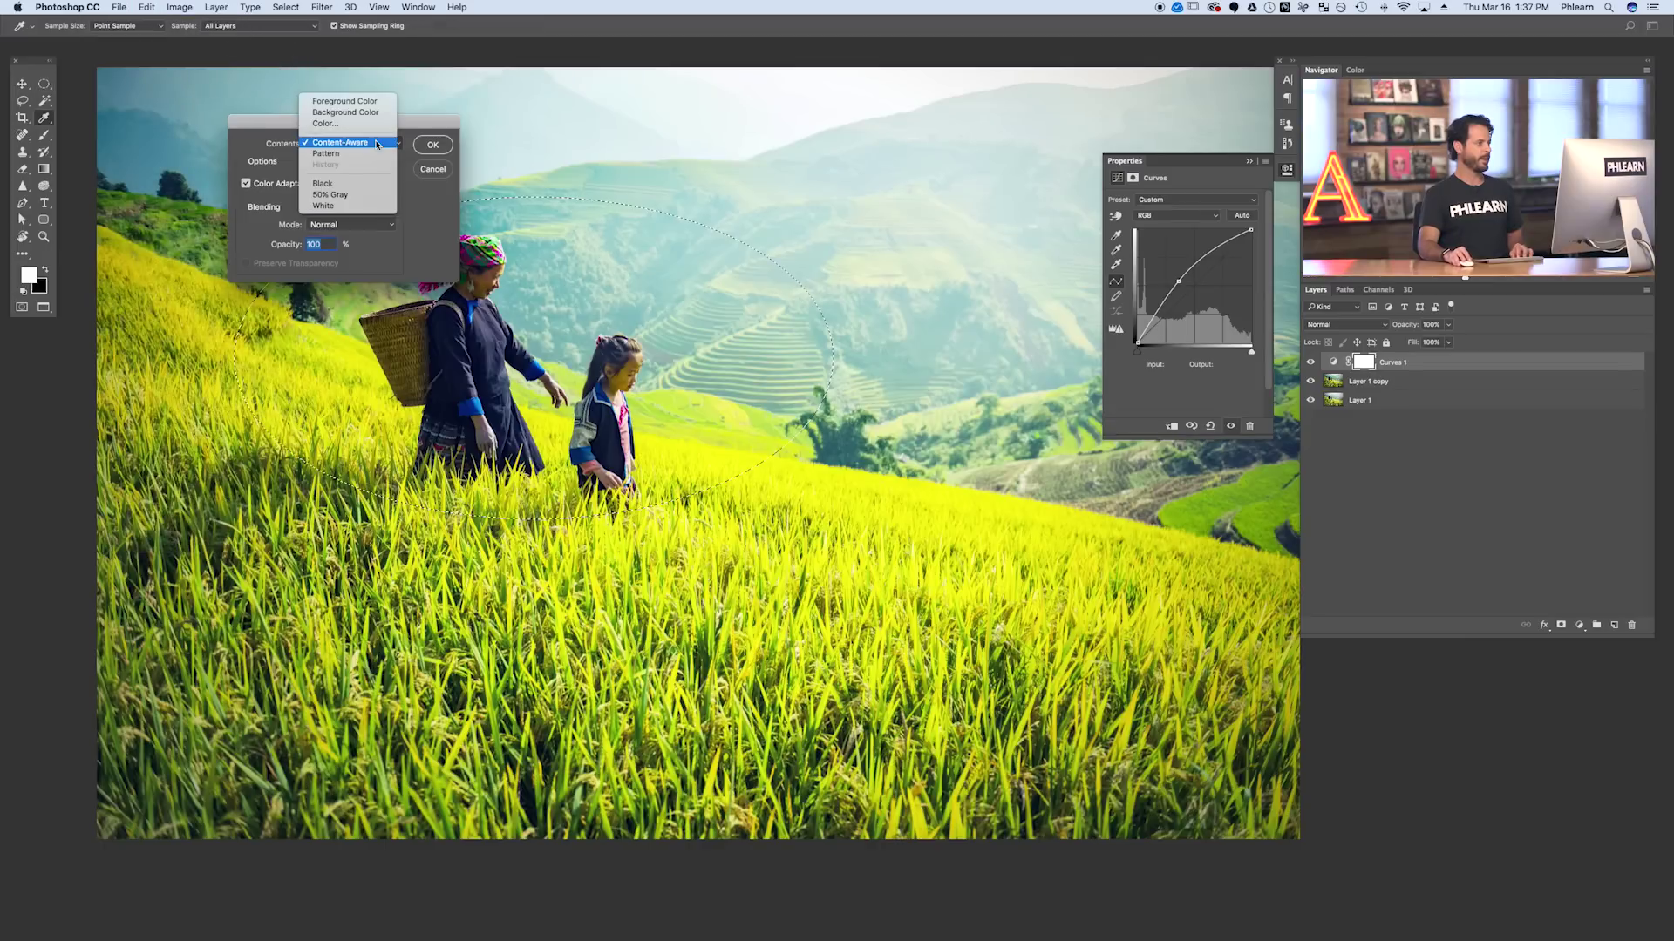
pyautogui.click(372, 187)
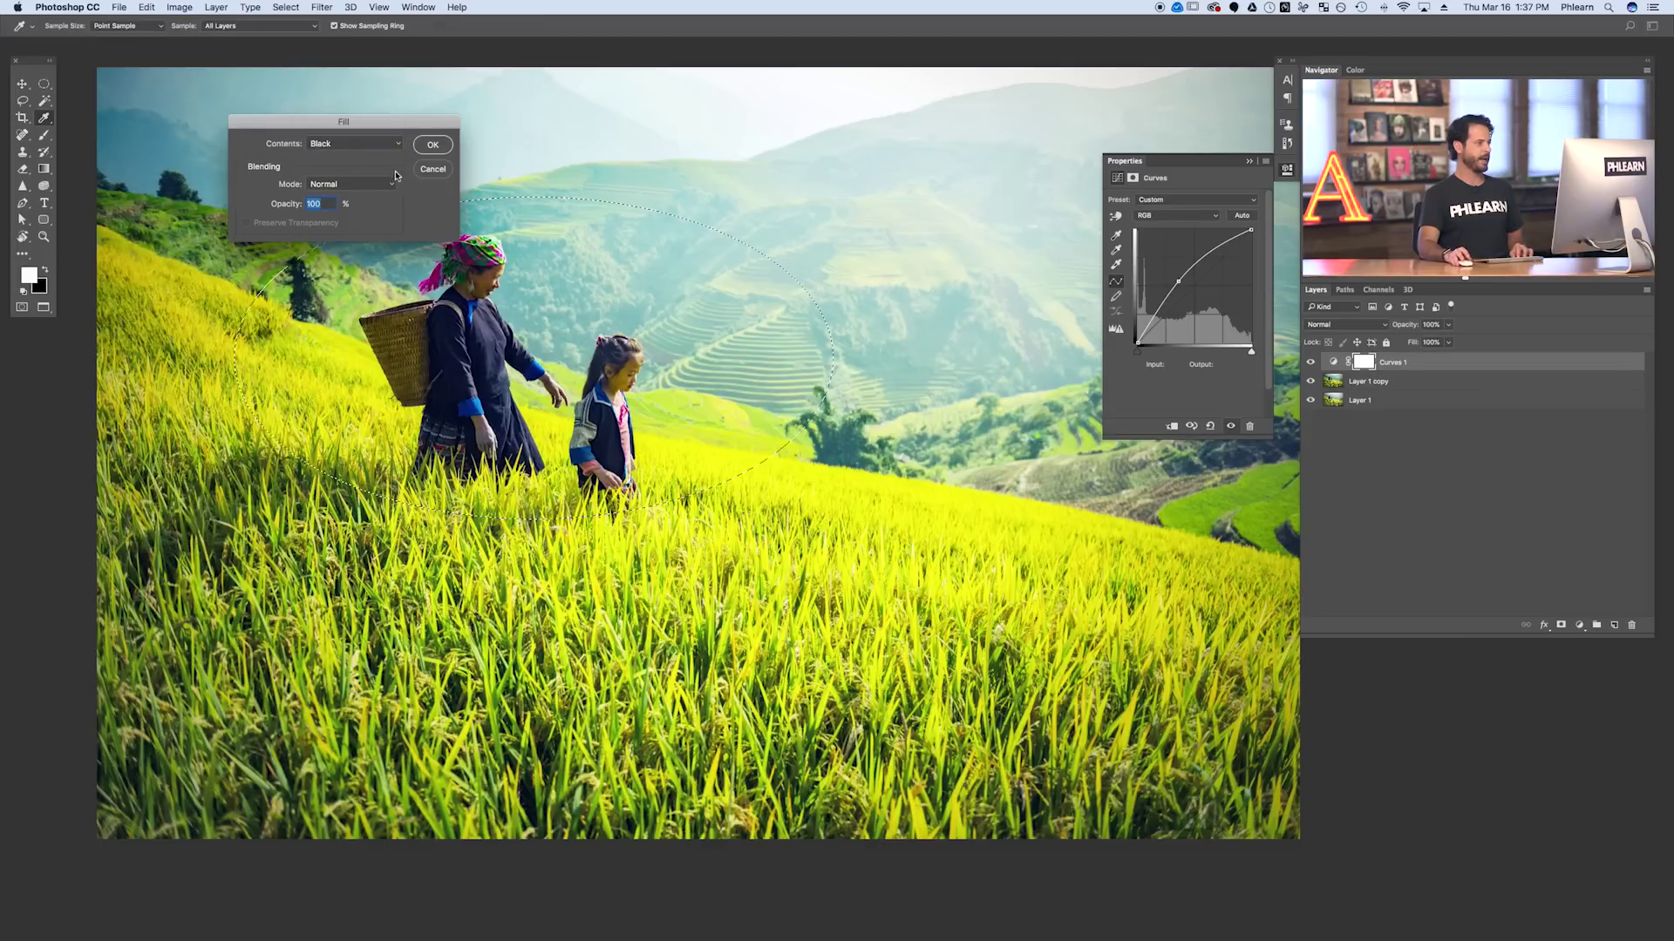
pyautogui.click(433, 146)
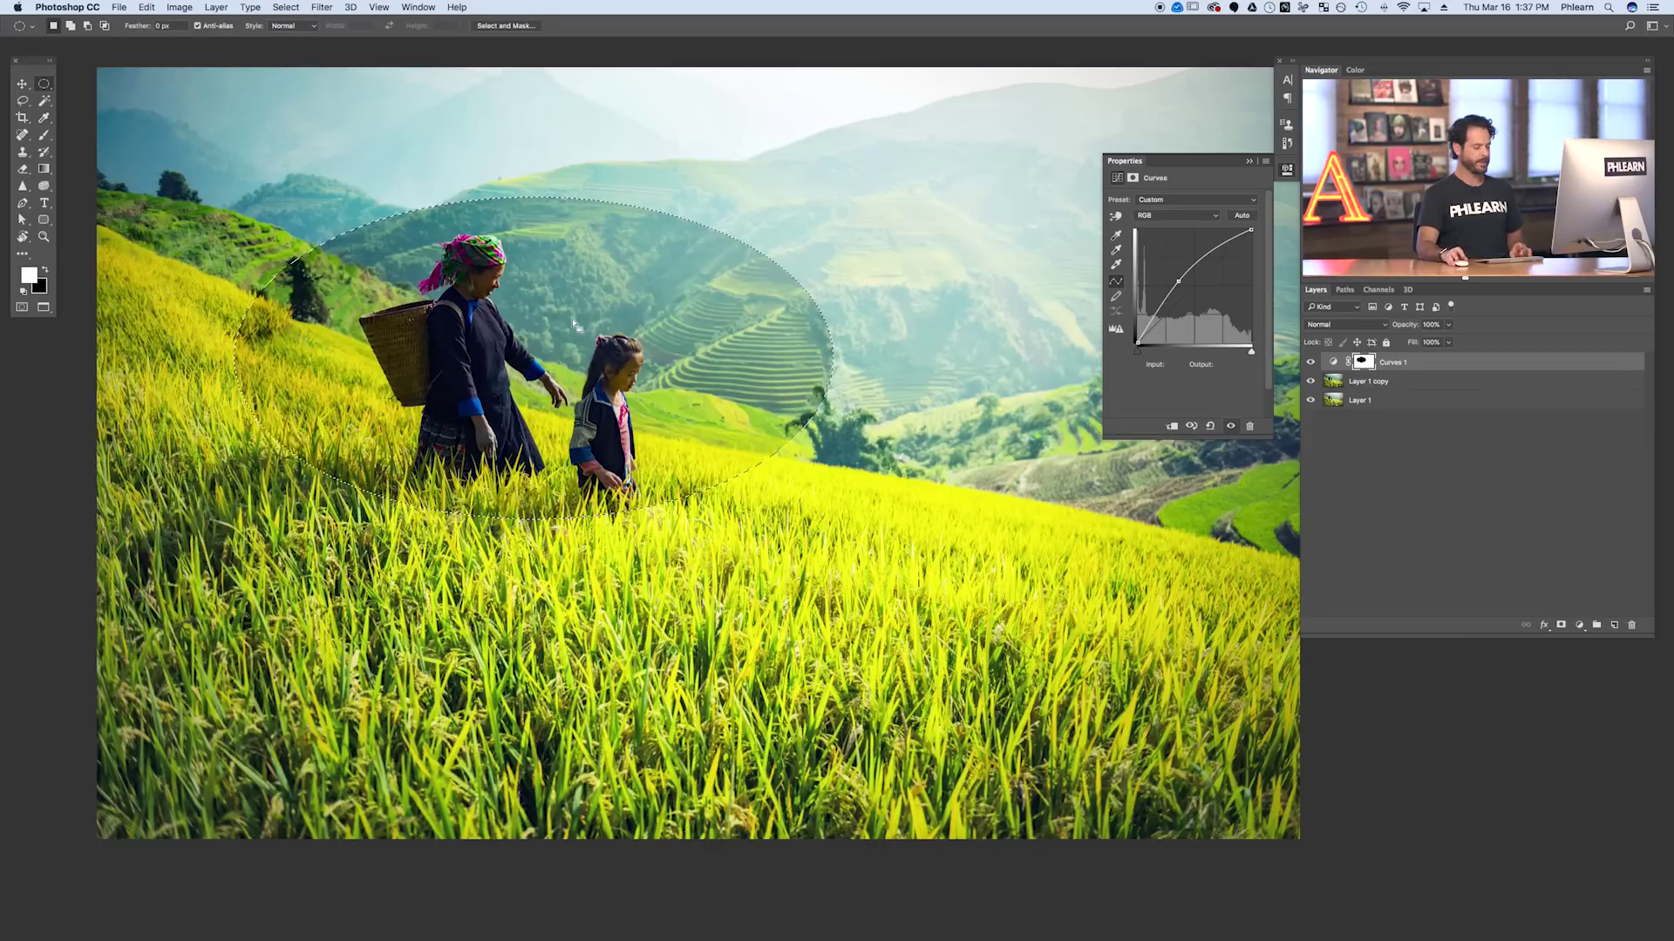
pyautogui.click(289, 7)
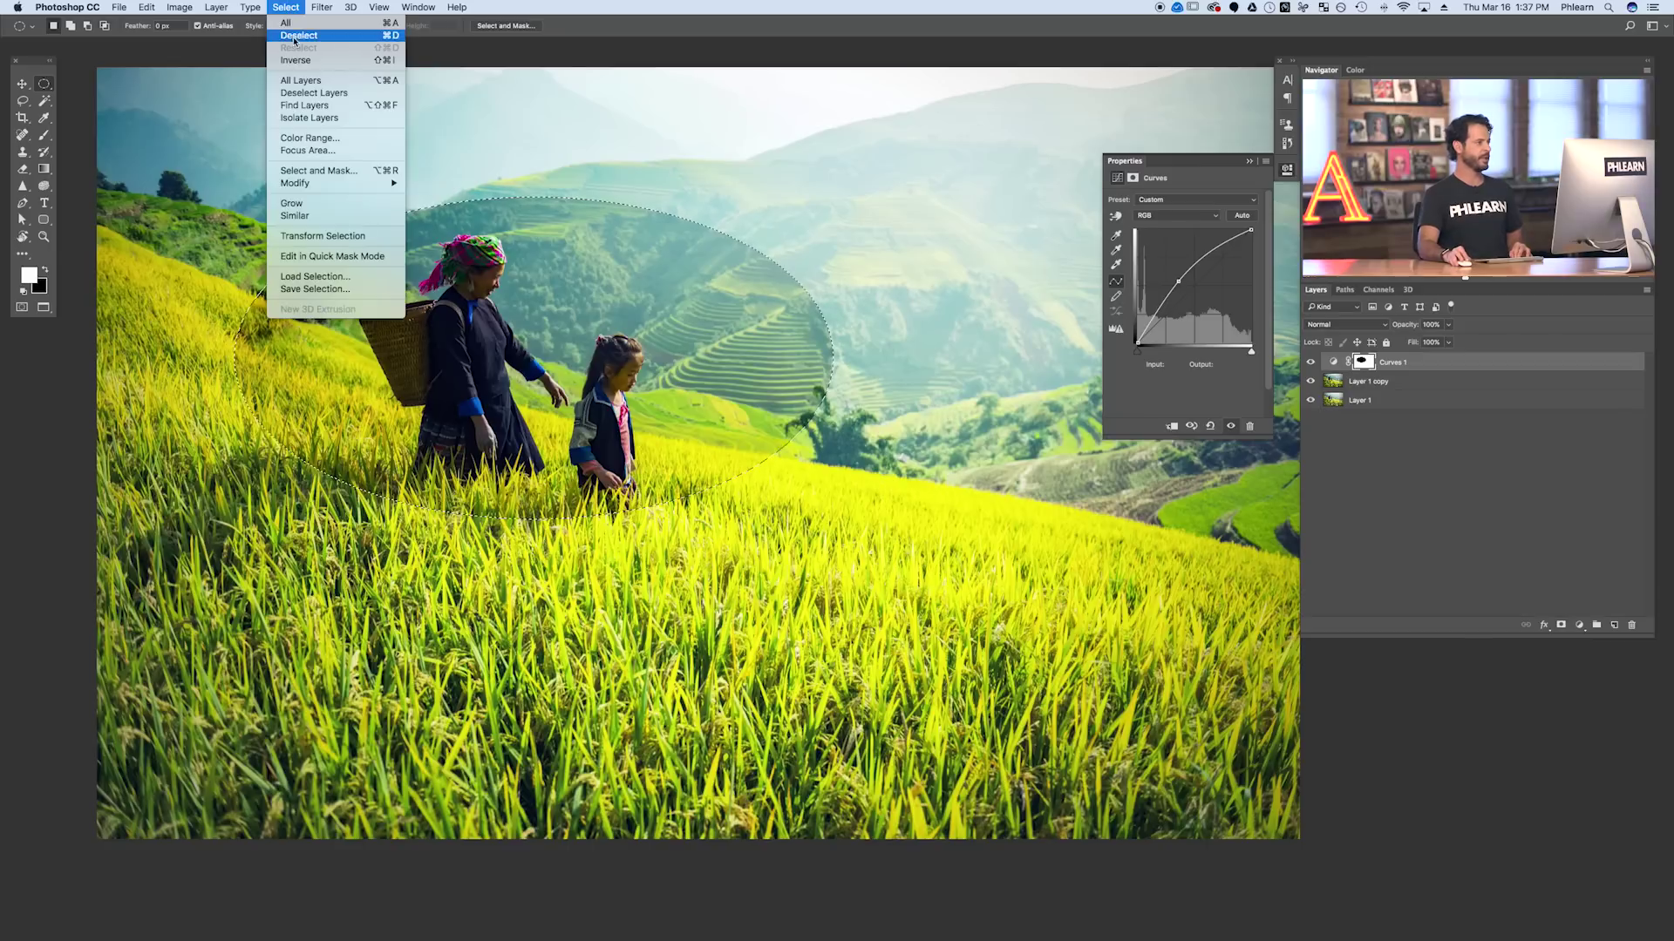
pyautogui.click(296, 39)
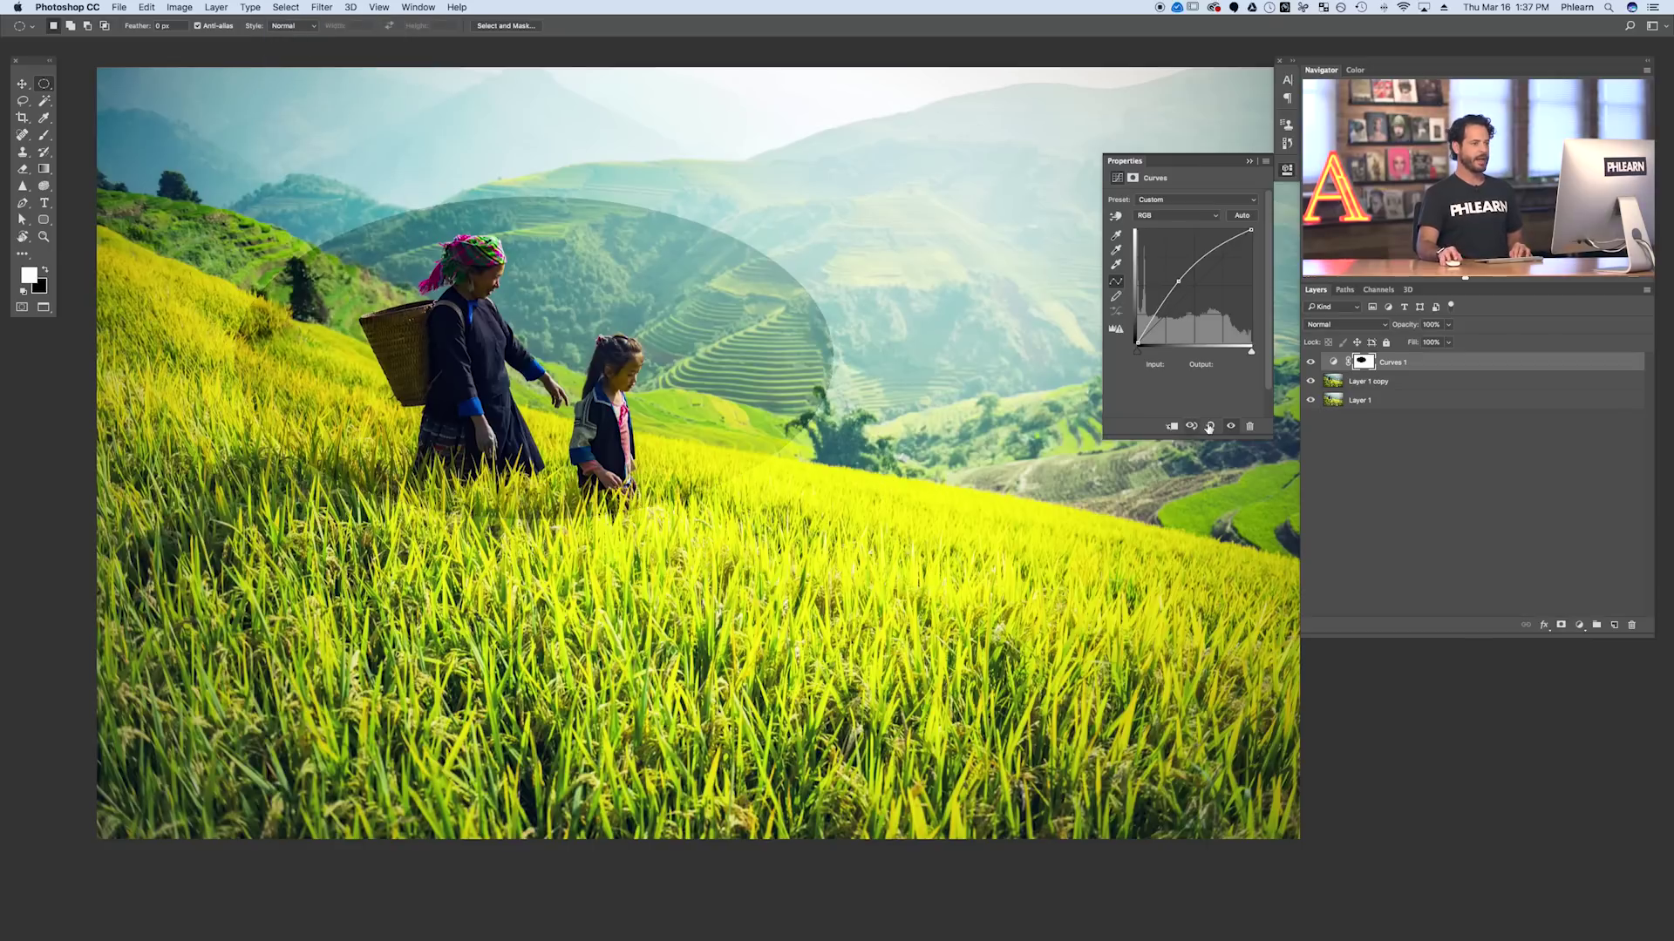
# Toggle the visibility of the Curves layer to compare the brightening outside the ellipse, leaving it visible.
pyautogui.click(1311, 363)
pyautogui.click(1311, 364)
pyautogui.click(1311, 363)
pyautogui.click(1311, 363)
pyautogui.click(1311, 363)
pyautogui.click(1311, 364)
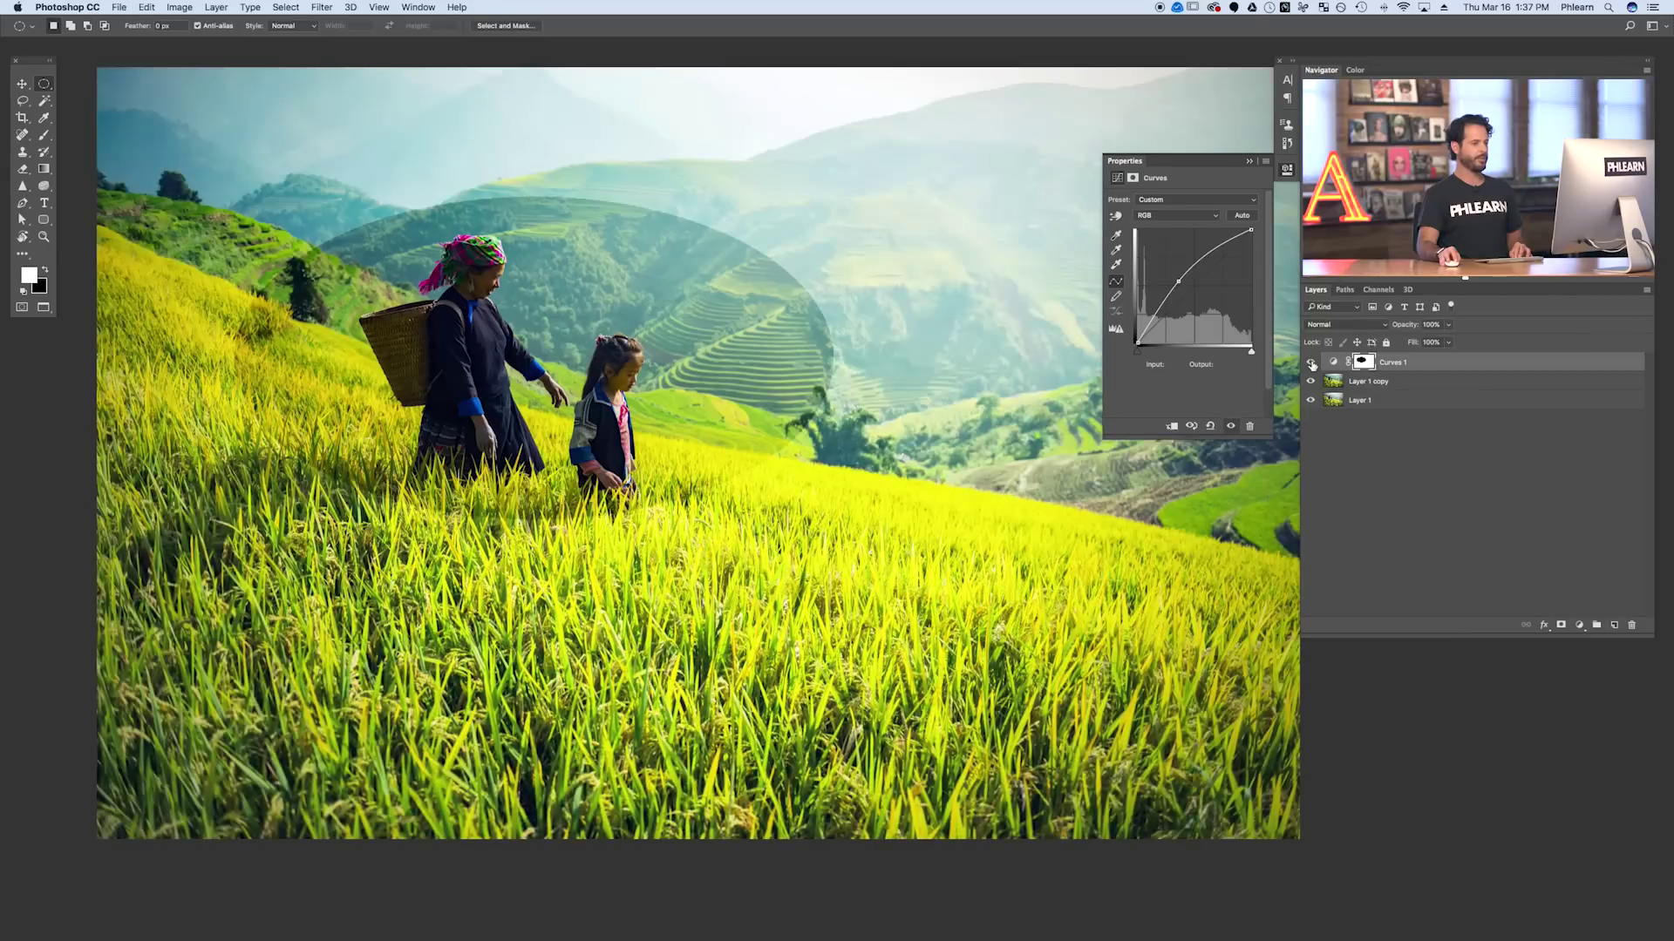
# Invert the Curves layer mask so the brightening affects only the ellipse around the two people.
pyautogui.click(1361, 364)
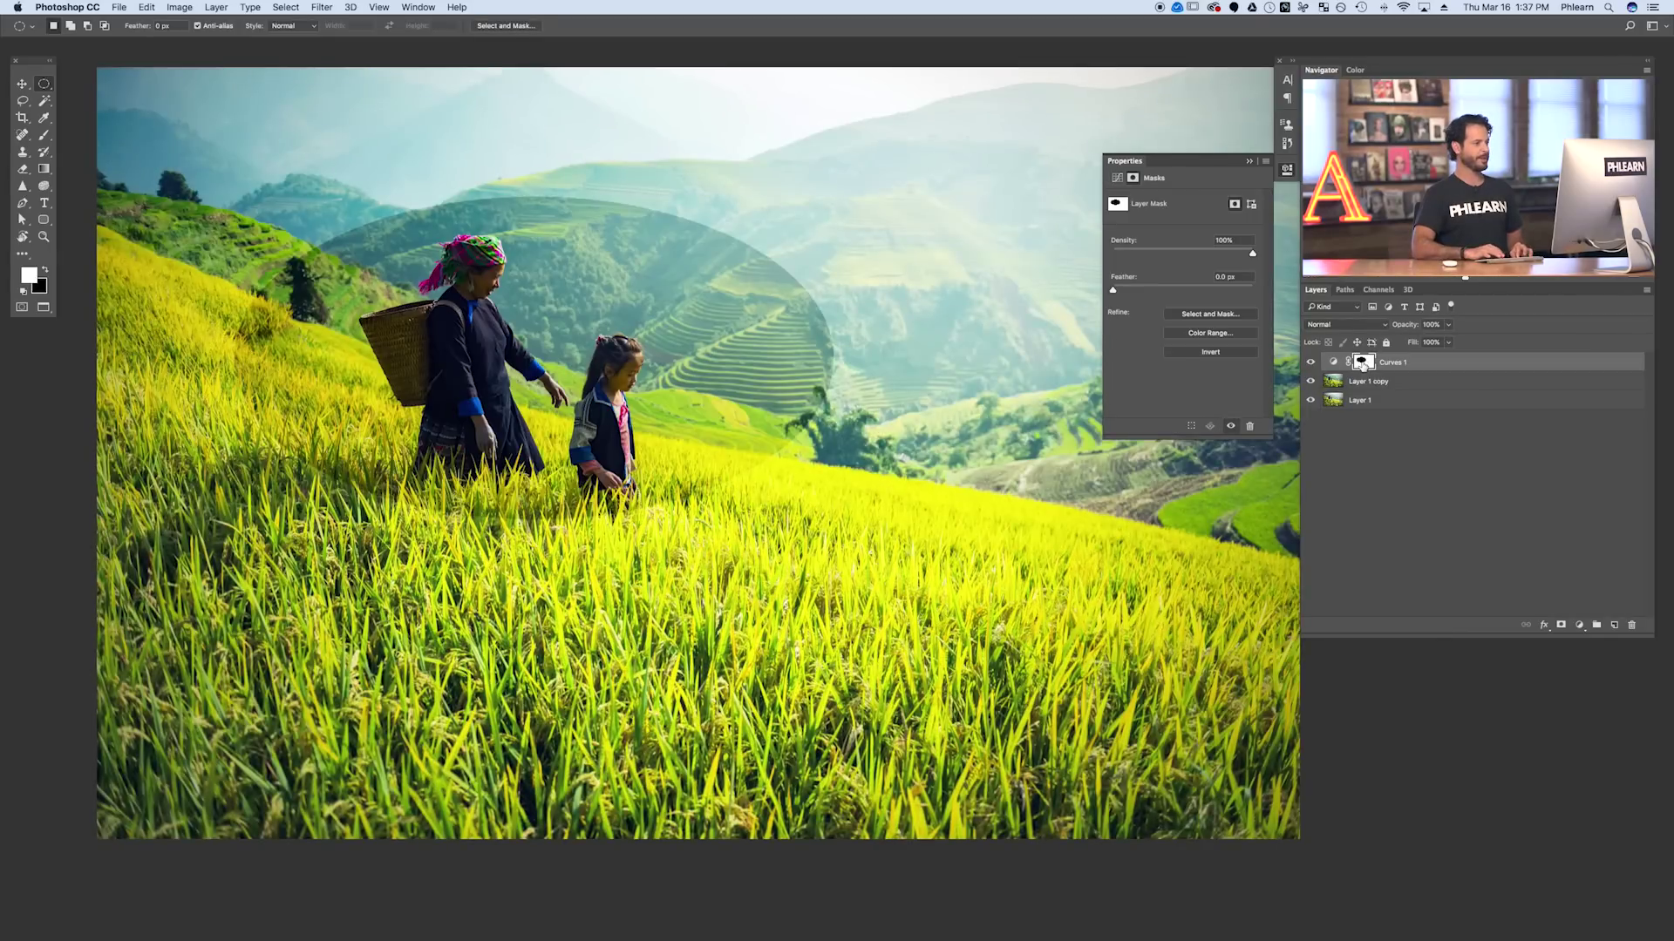
pyautogui.keyDown('shift'); pyautogui.click(1362, 365); pyautogui.keyUp('shift')
pyautogui.keyDown('shift'); pyautogui.click(1362, 365); pyautogui.keyUp('shift')
pyautogui.keyDown('shift'); pyautogui.click(1363, 365); pyautogui.keyUp('shift')
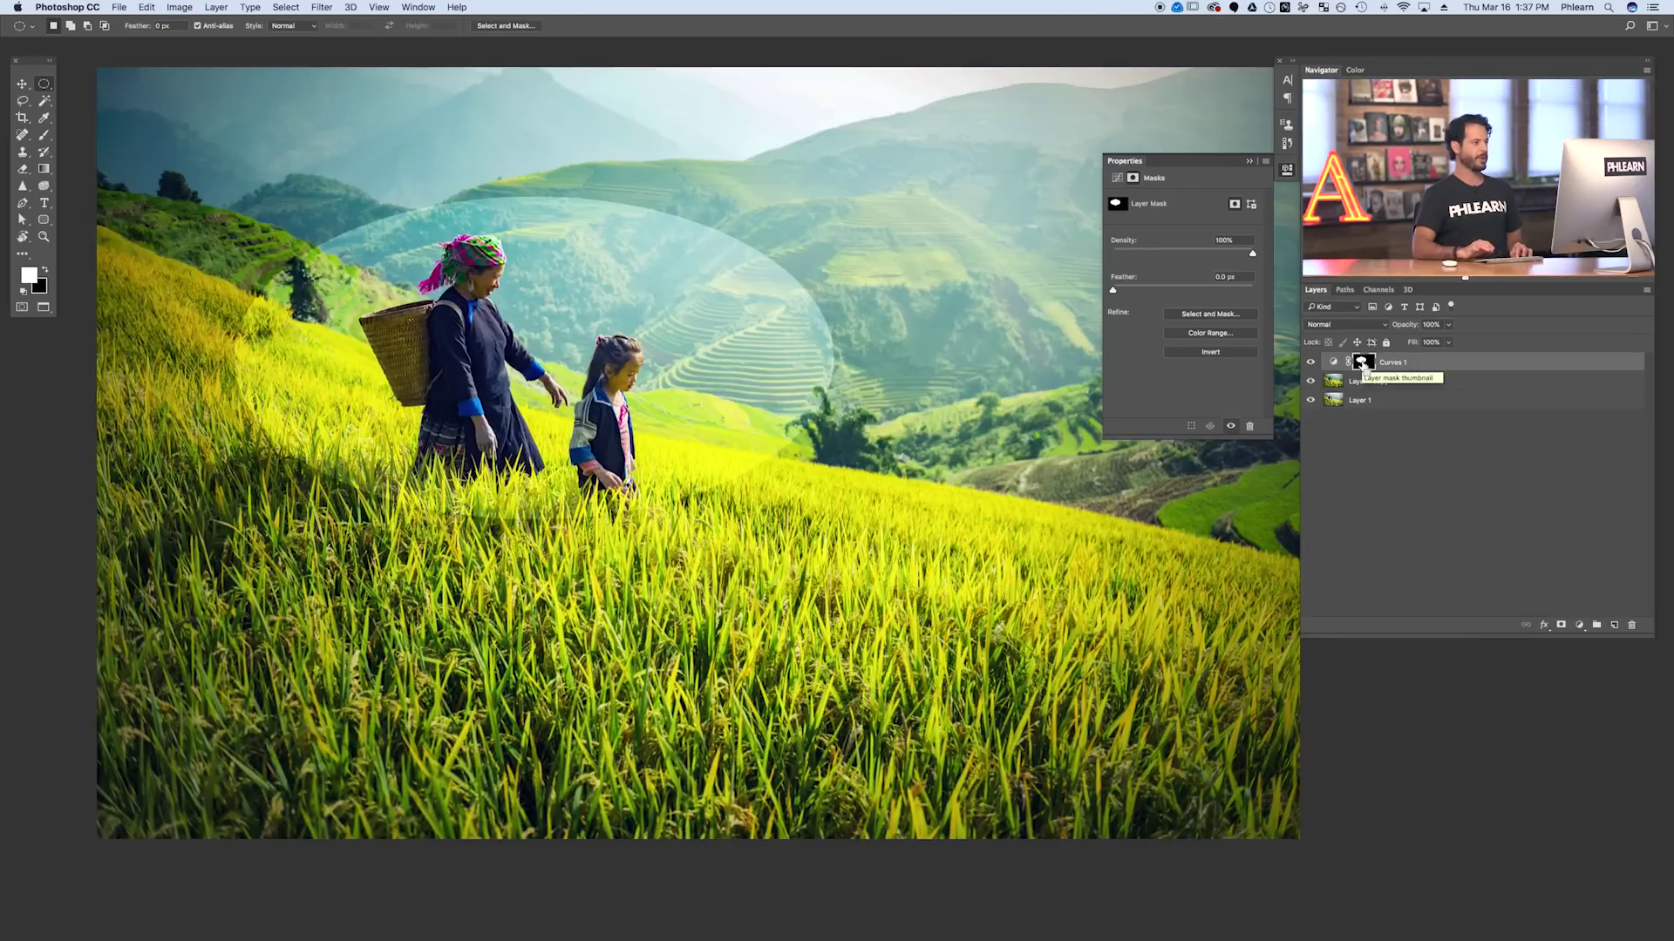
# Toggle the Curves layer off and on to check the brightening inside the ellipse, leaving it visible.
pyautogui.click(1309, 362)
pyautogui.click(1309, 363)
pyautogui.click(1309, 363)
pyautogui.click(1309, 363)
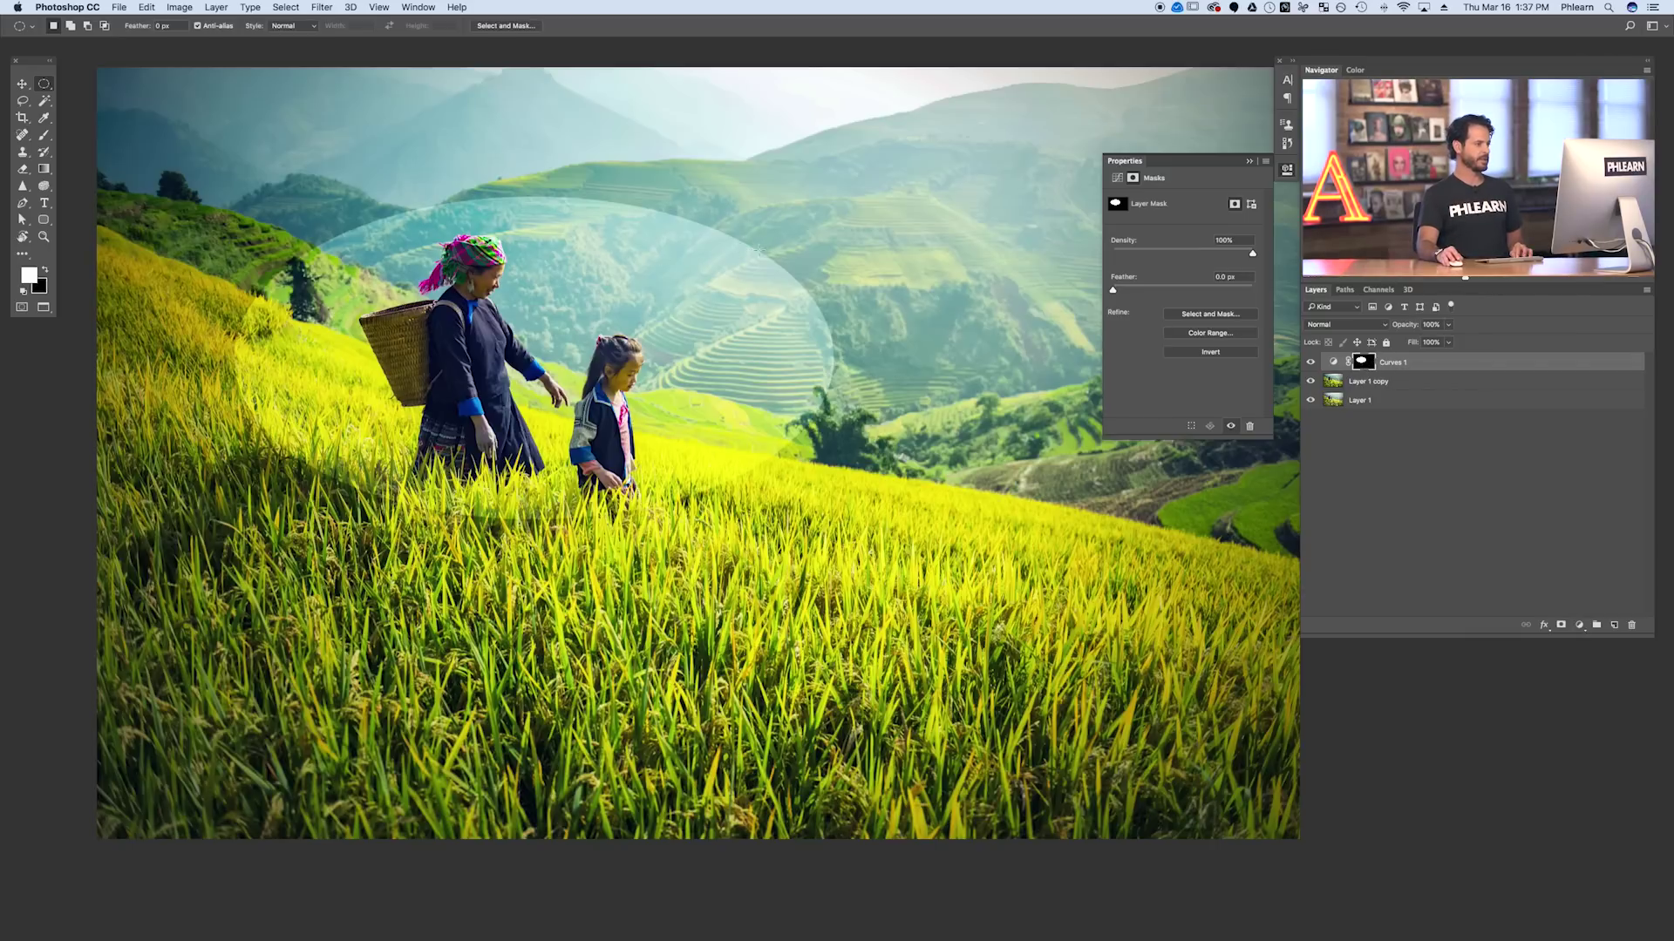
# Soften the Curves layer mask with a Gaussian Blur of 271 pixels radius.
pyautogui.click(322, 8)
pyautogui.moveTo(366, 163)
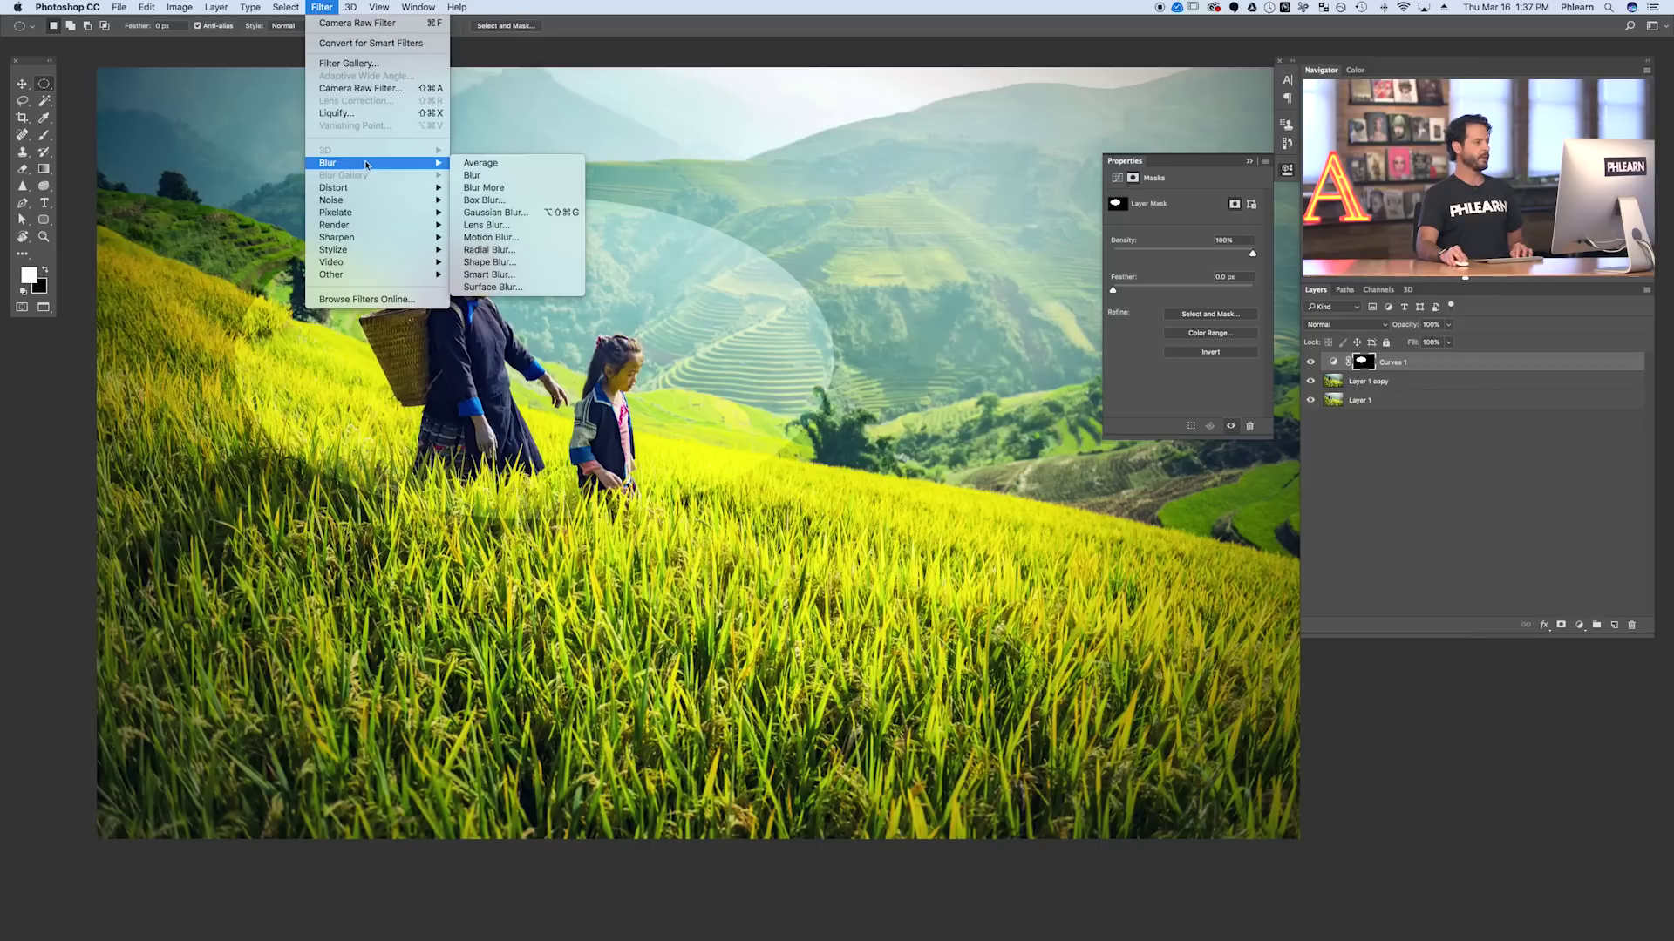
pyautogui.click(510, 212)
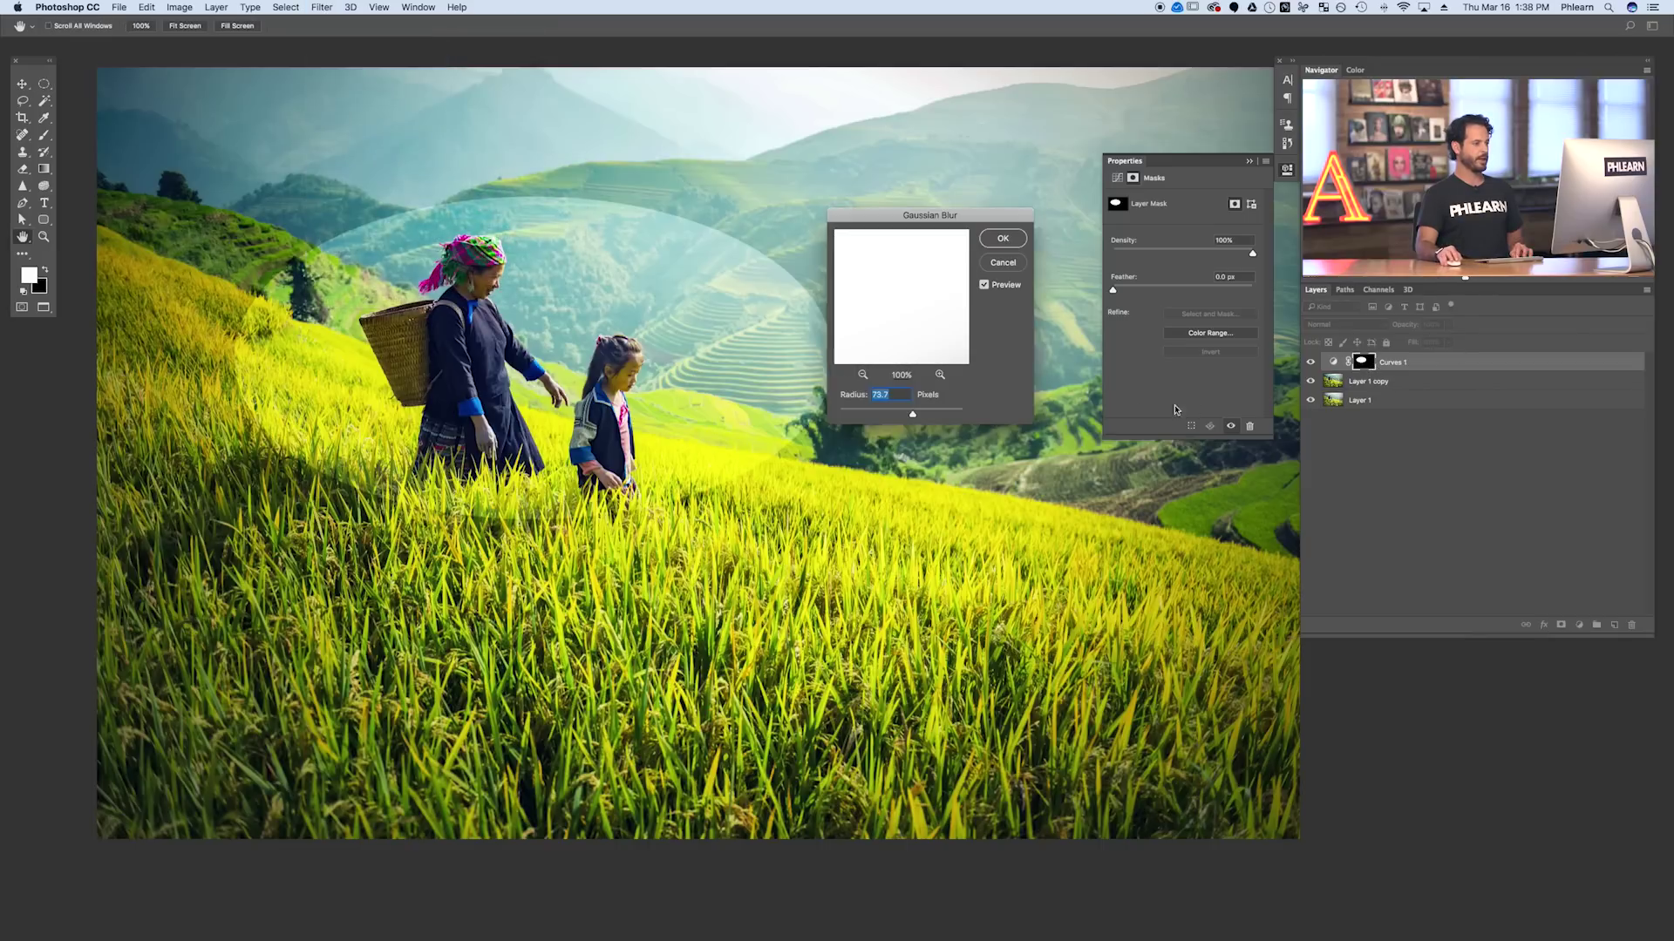
pyautogui.click(936, 415)
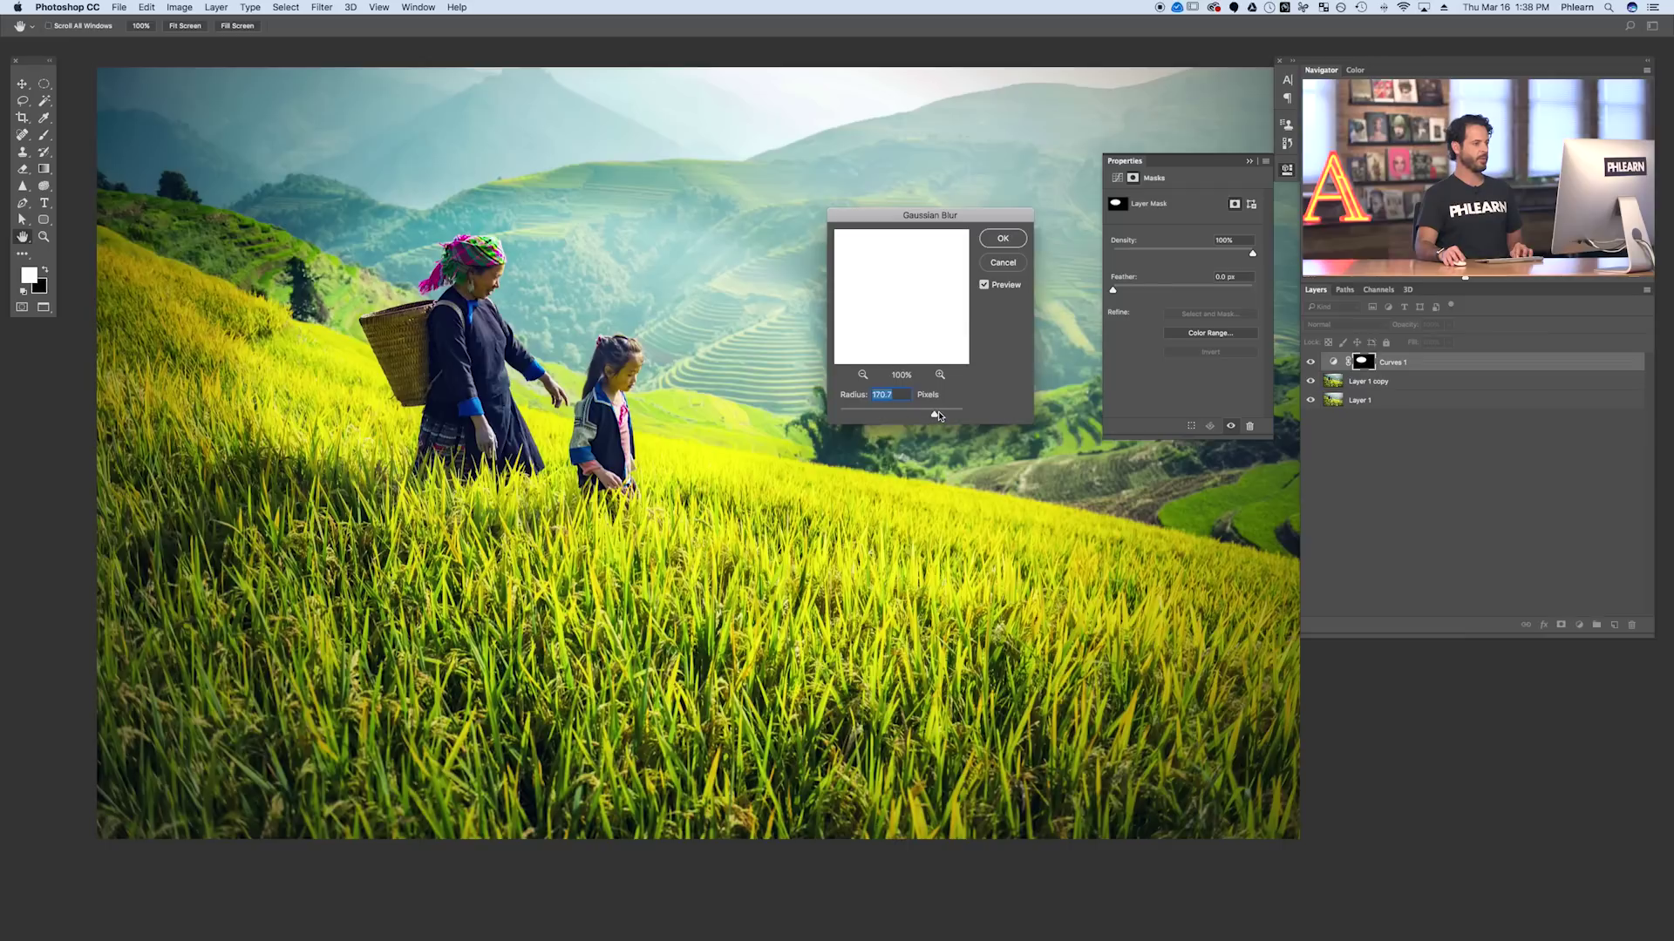
pyautogui.click(944, 416)
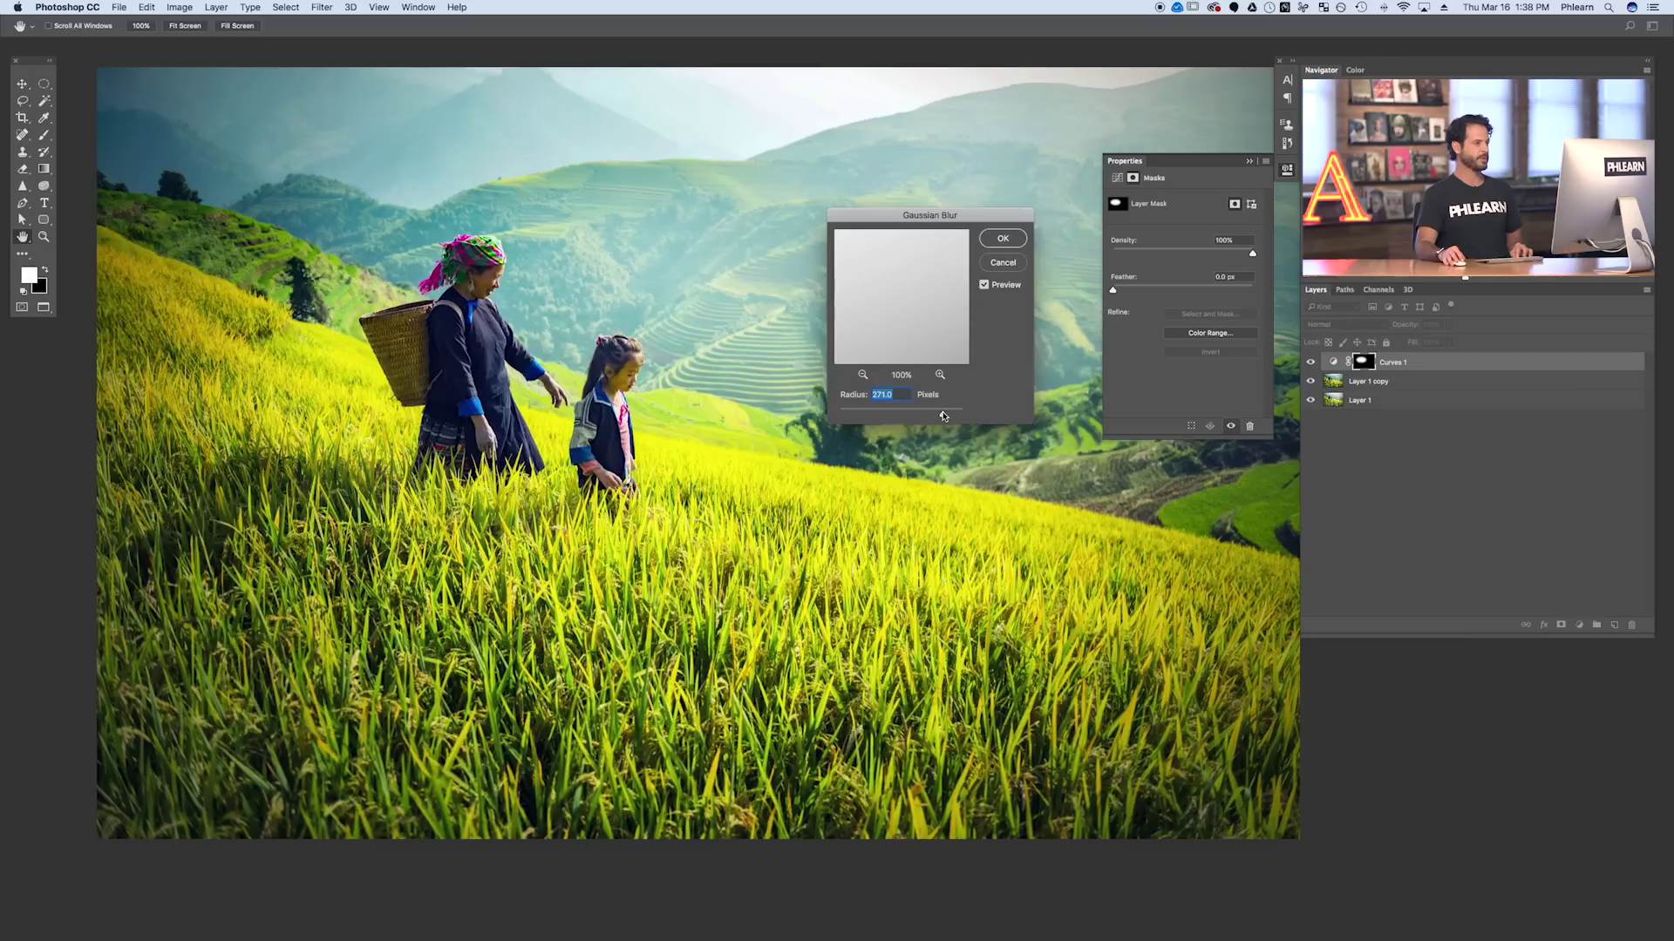
pyautogui.click(1003, 238)
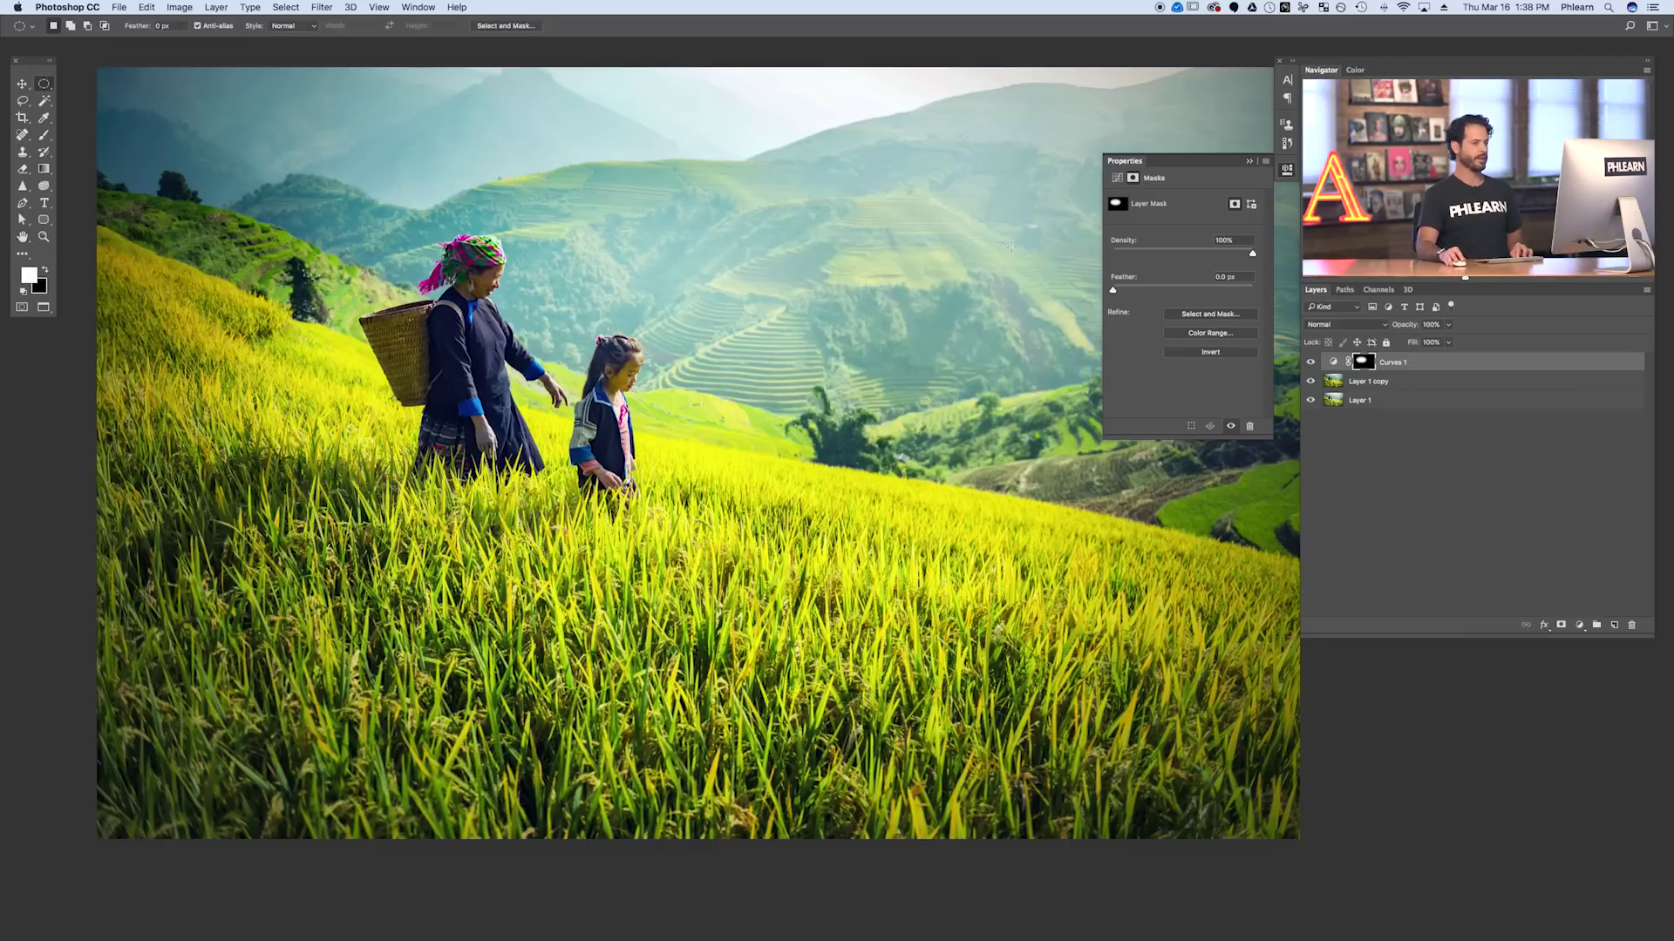
# Toggle the Curves layer's visibility to compare the photo with and without the softened brightening, leaving it visible.
pyautogui.click(1310, 363)
pyautogui.click(1311, 363)
pyautogui.click(1310, 363)
pyautogui.click(1310, 363)
pyautogui.click(1310, 363)
pyautogui.click(1310, 363)
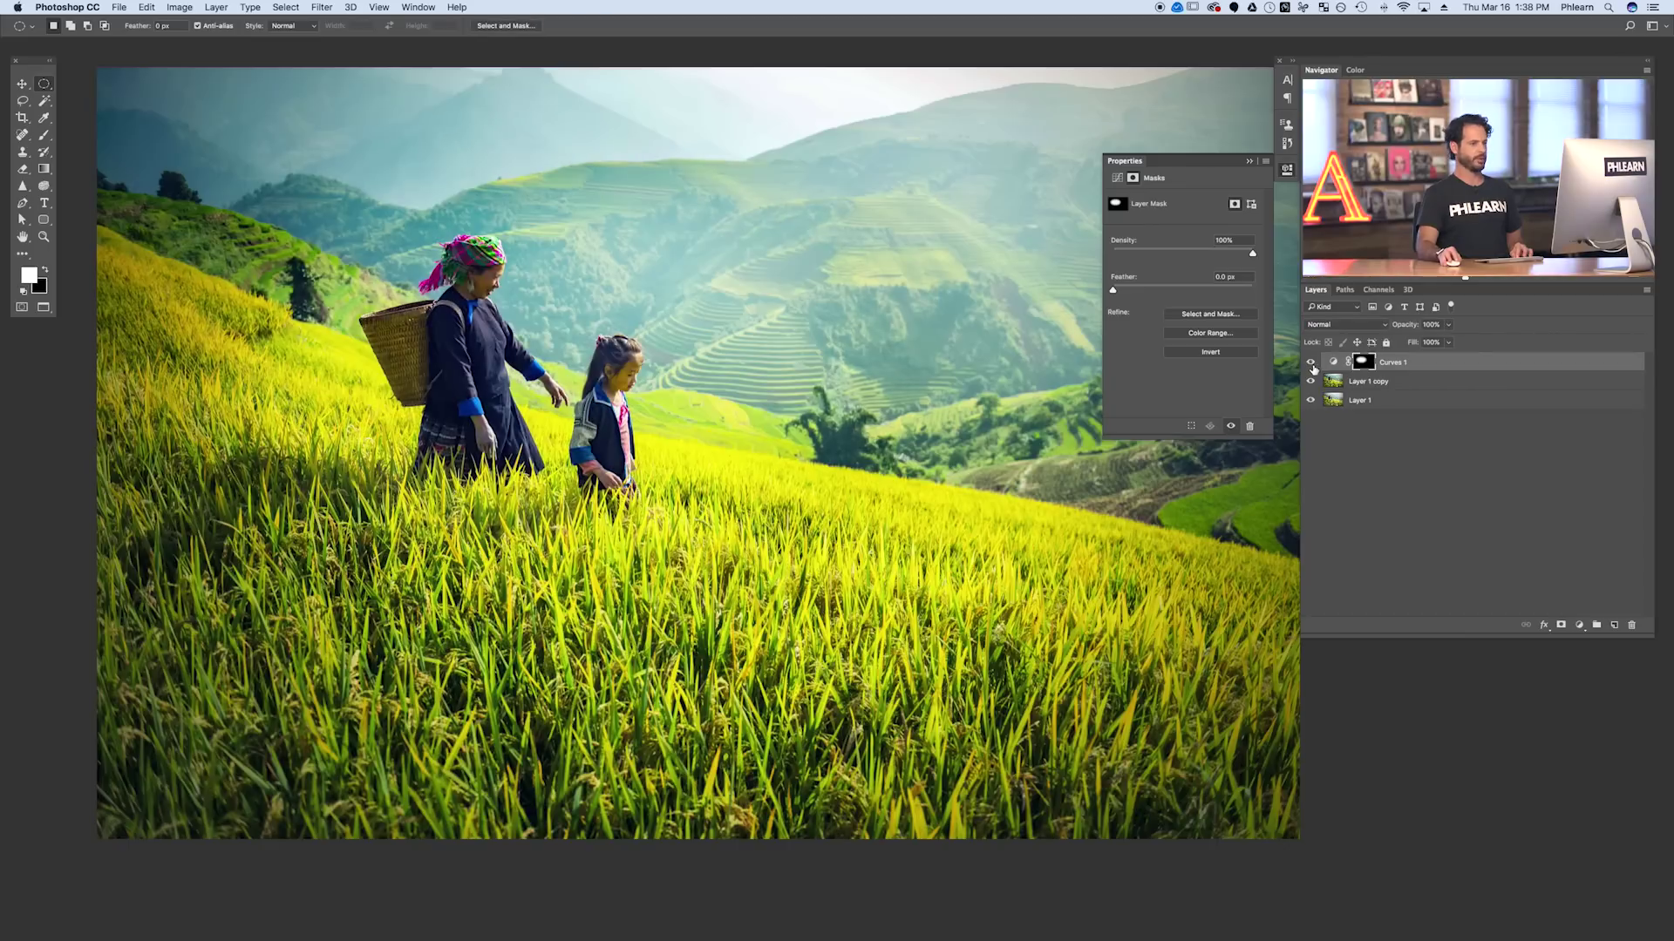
# Readjust the Curves layer's midtone point to input 121 and output 170.
pyautogui.click(1335, 362)
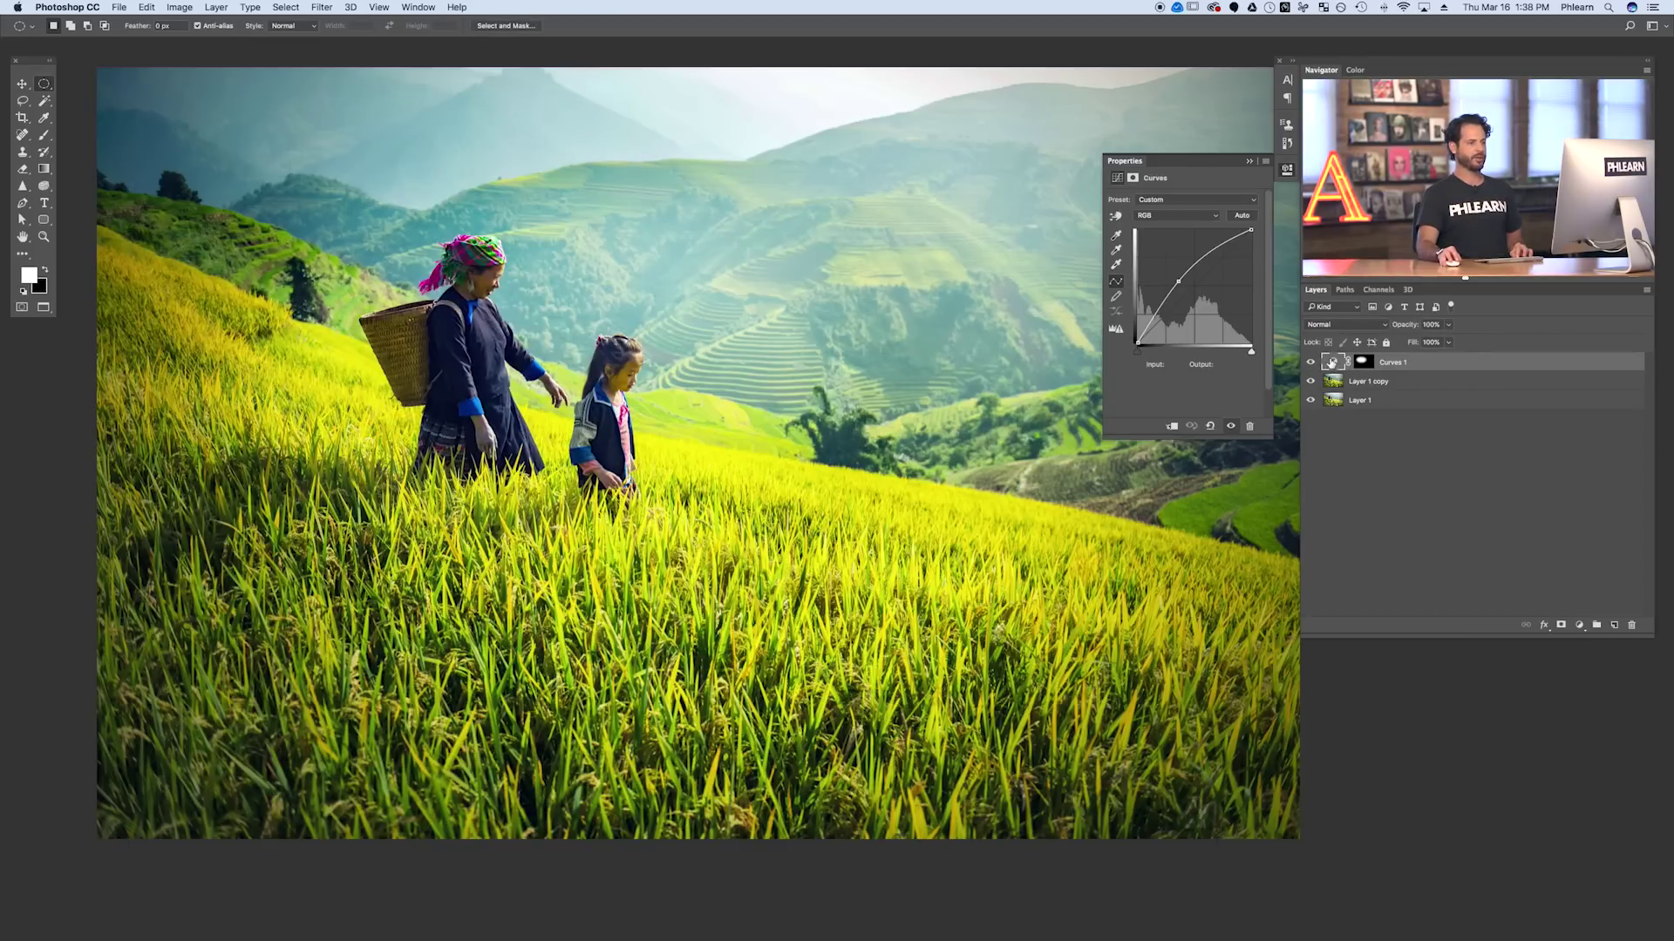
pyautogui.moveTo(1179, 282)
pyautogui.mouseDown()
pyautogui.moveTo(1166, 253)
pyautogui.moveTo(1213, 307)
pyautogui.moveTo(1191, 265)
pyautogui.mouseUp()
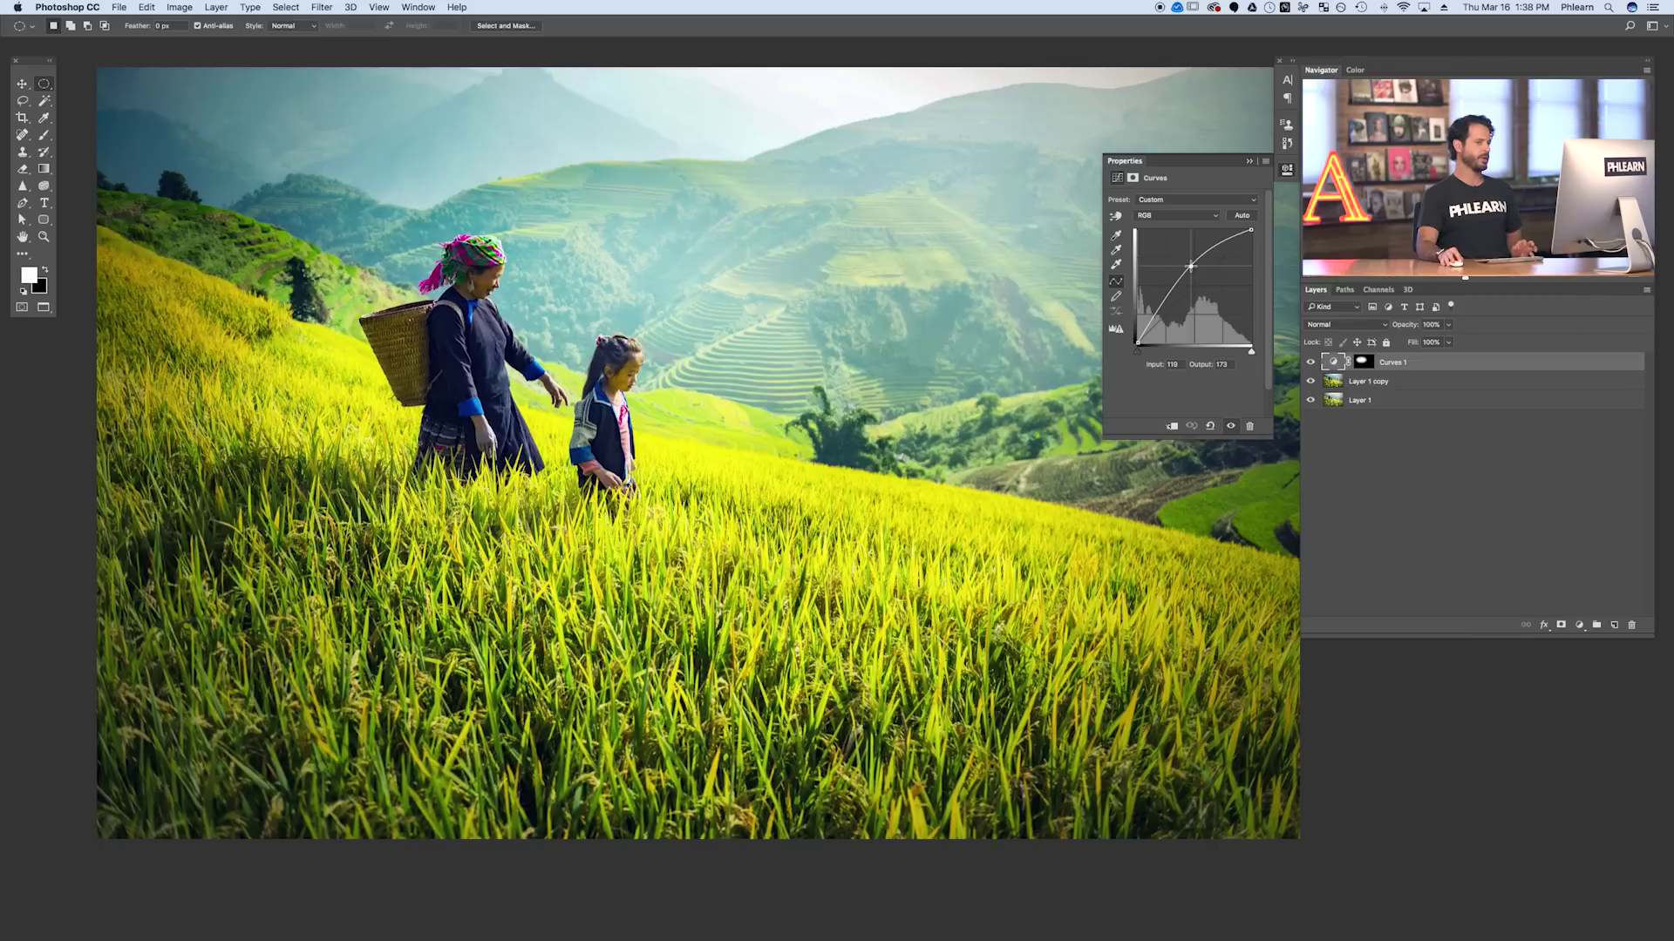
pyautogui.moveTo(1190, 265); pyautogui.dragTo(1192, 267)
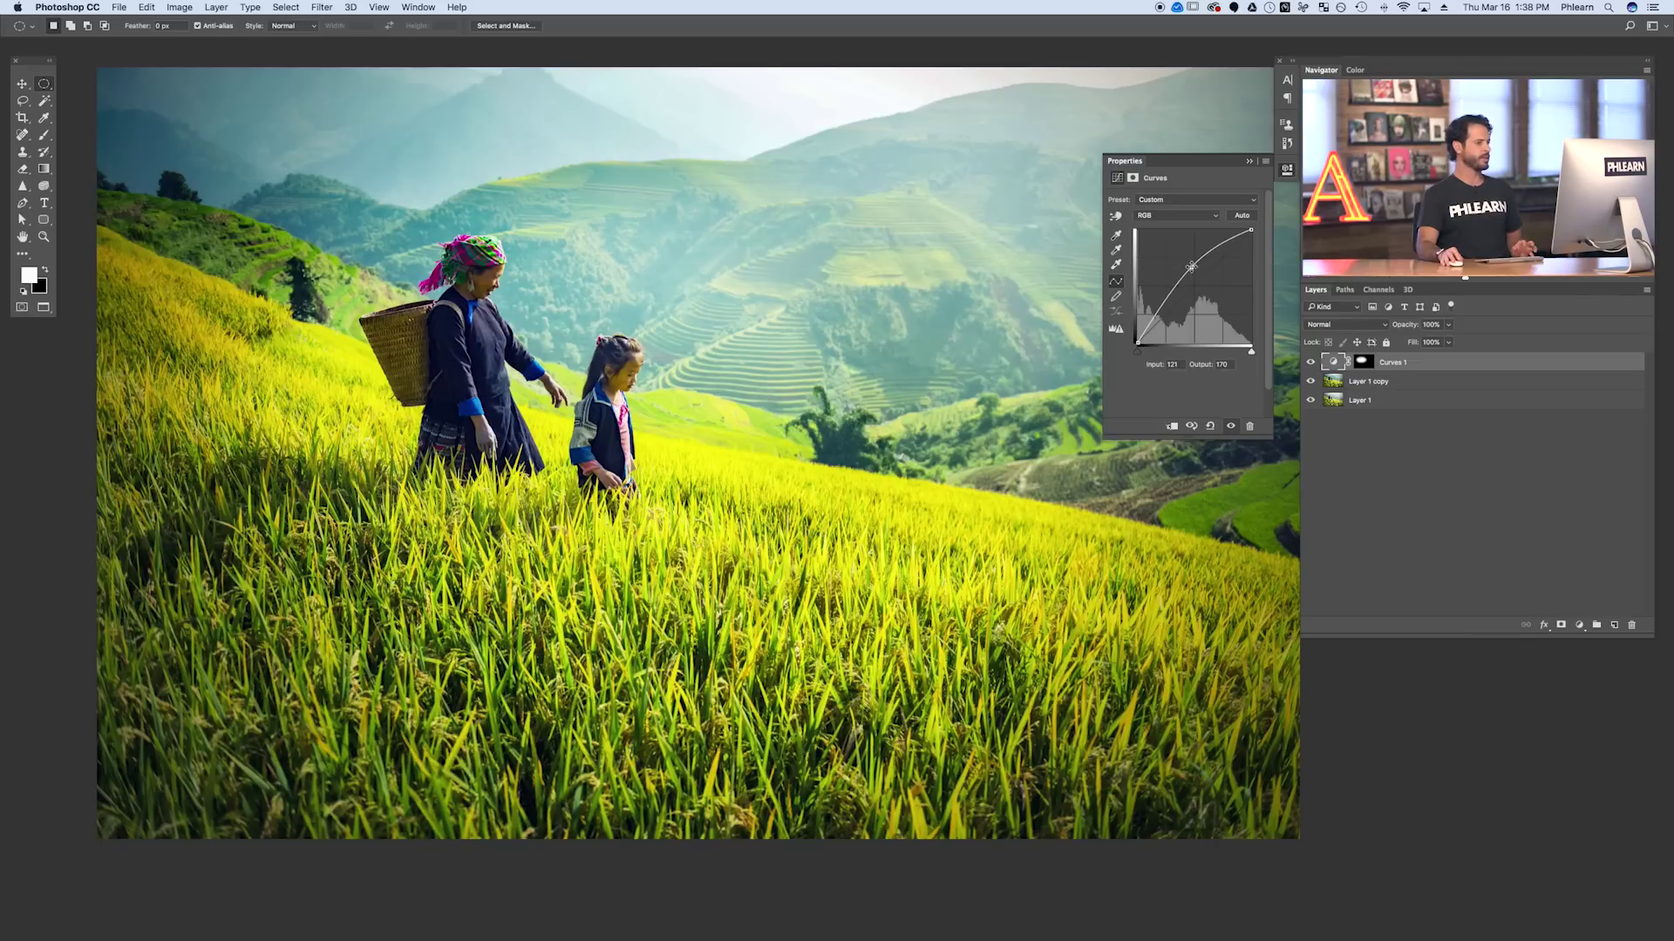
# Toggle the visibility of the Curves layer to compare the readjusted curve's effect, leaving it visible.
pyautogui.click(1311, 364)
pyautogui.click(1311, 363)
pyautogui.click(1311, 364)
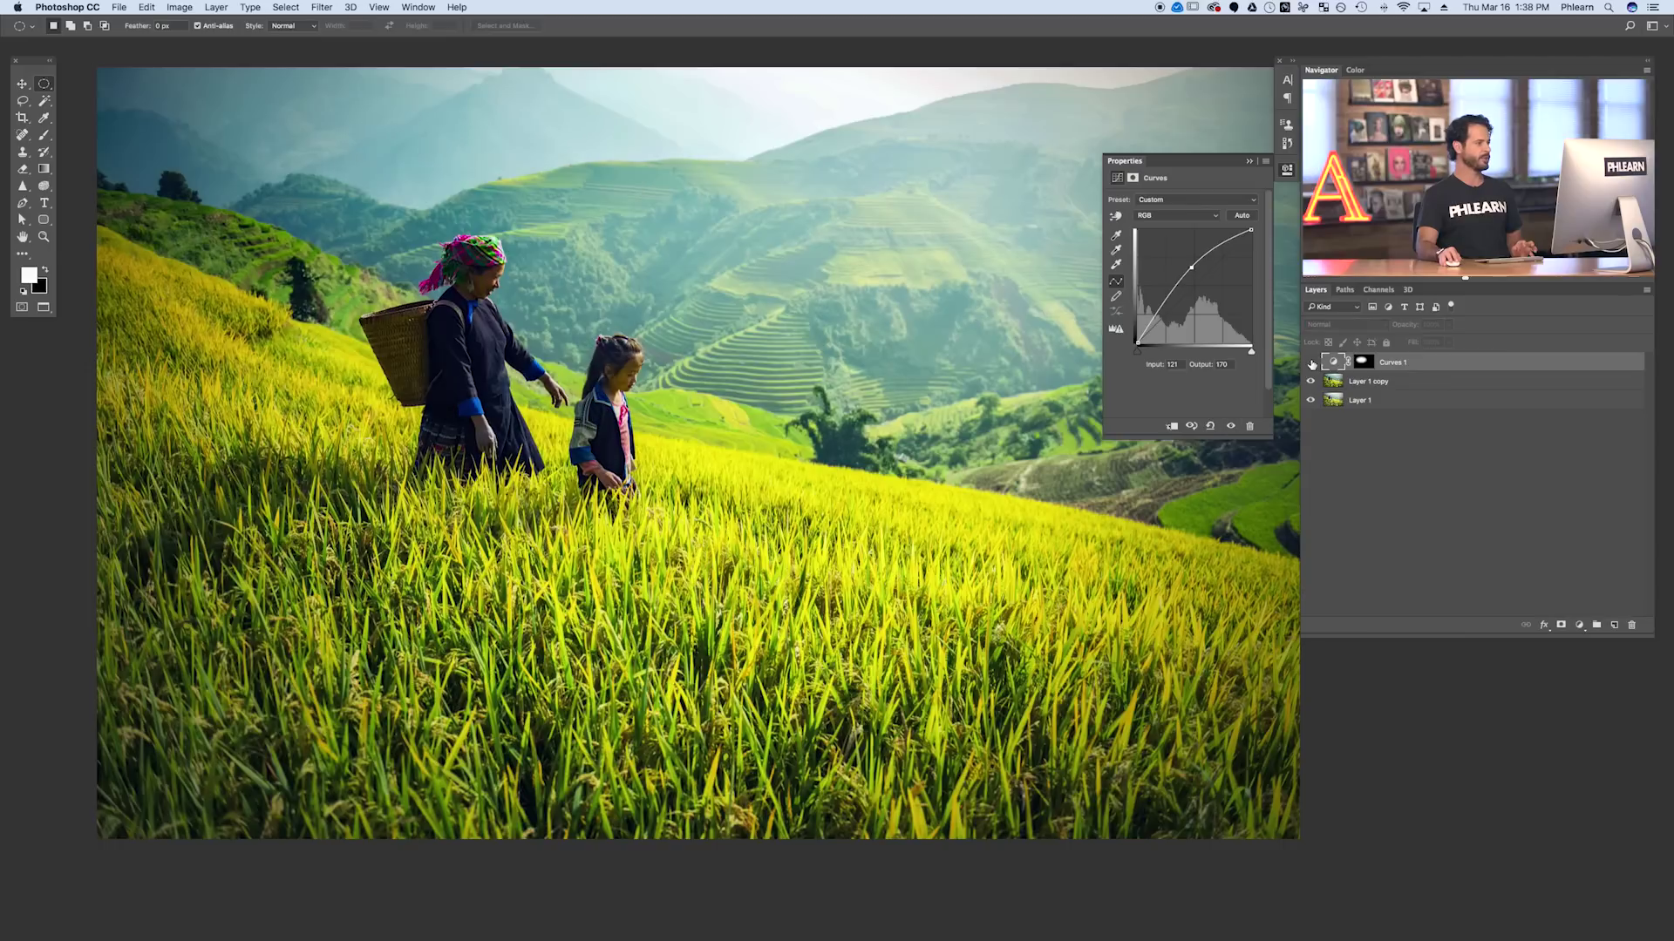
pyautogui.click(1311, 363)
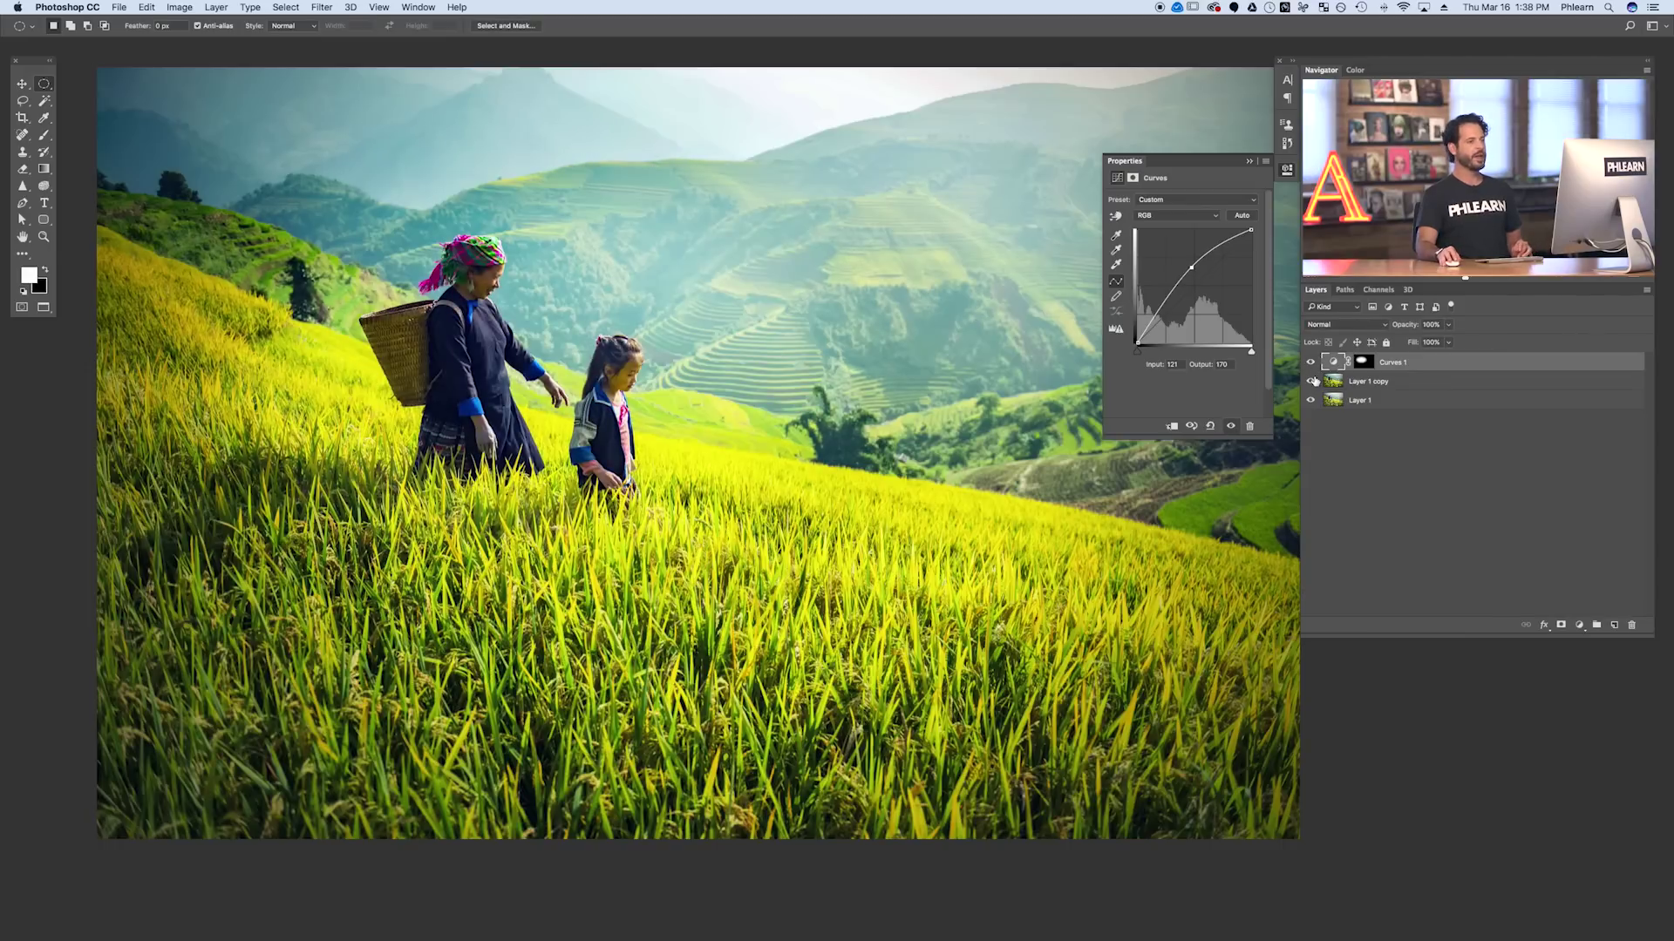
# Group the Curves layer with Layer 1 copy and compare the photo with and without the group in full screen.
pyautogui.keyDown('shift'); pyautogui.click(1386, 386); pyautogui.keyUp('shift')
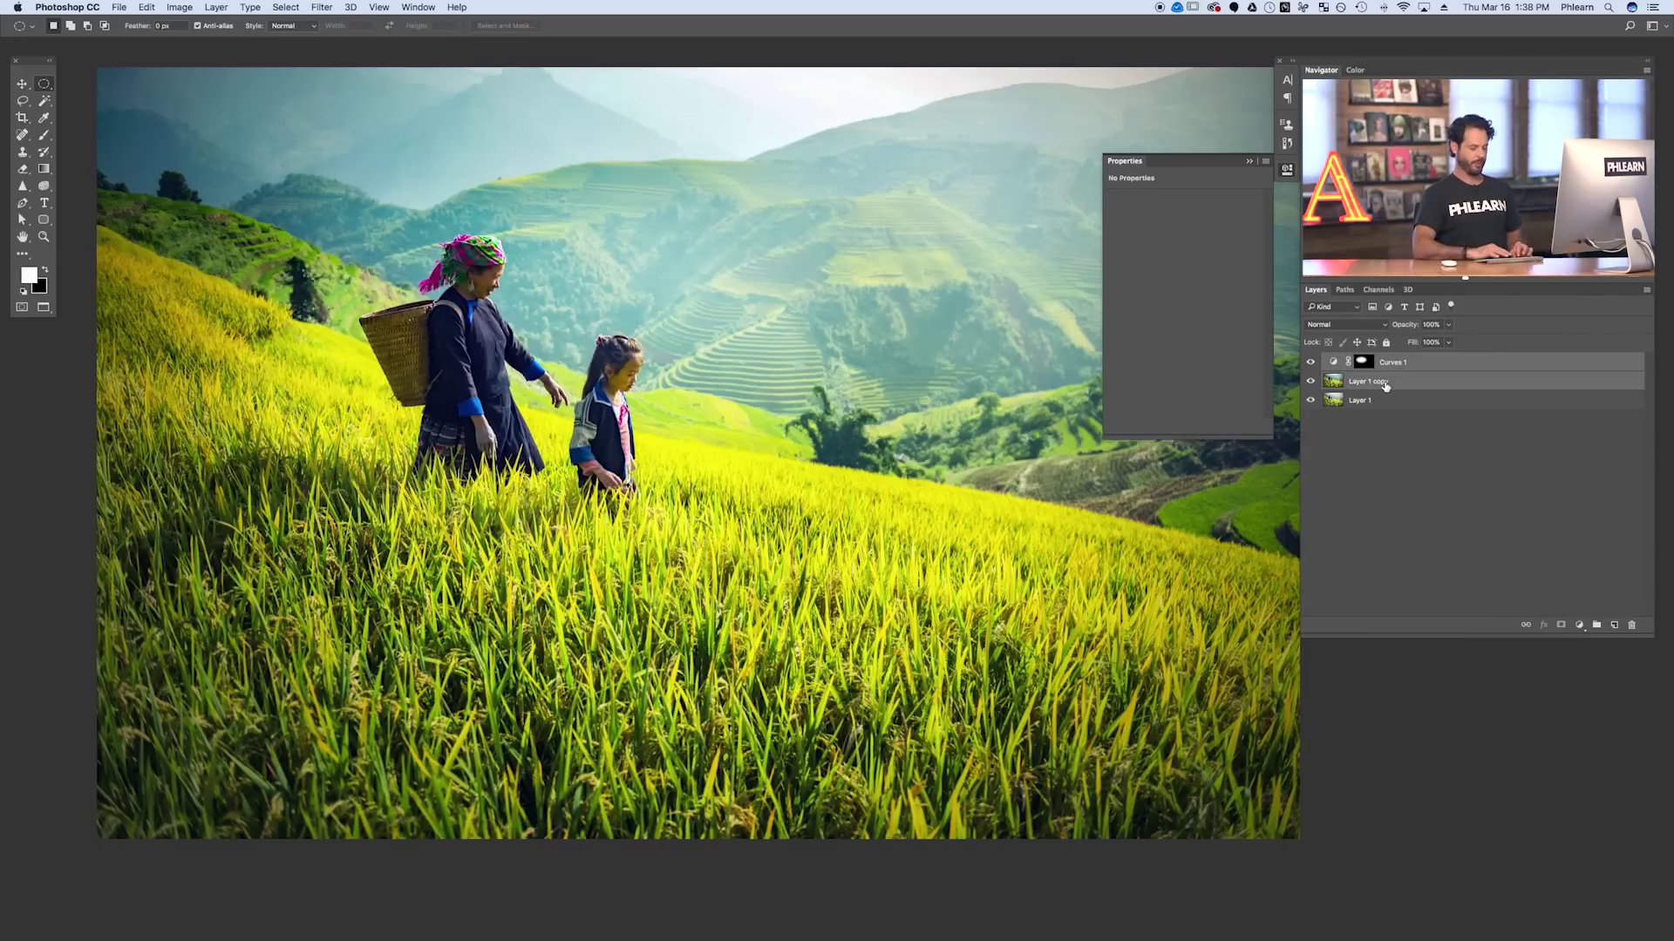
pyautogui.press('super+g')
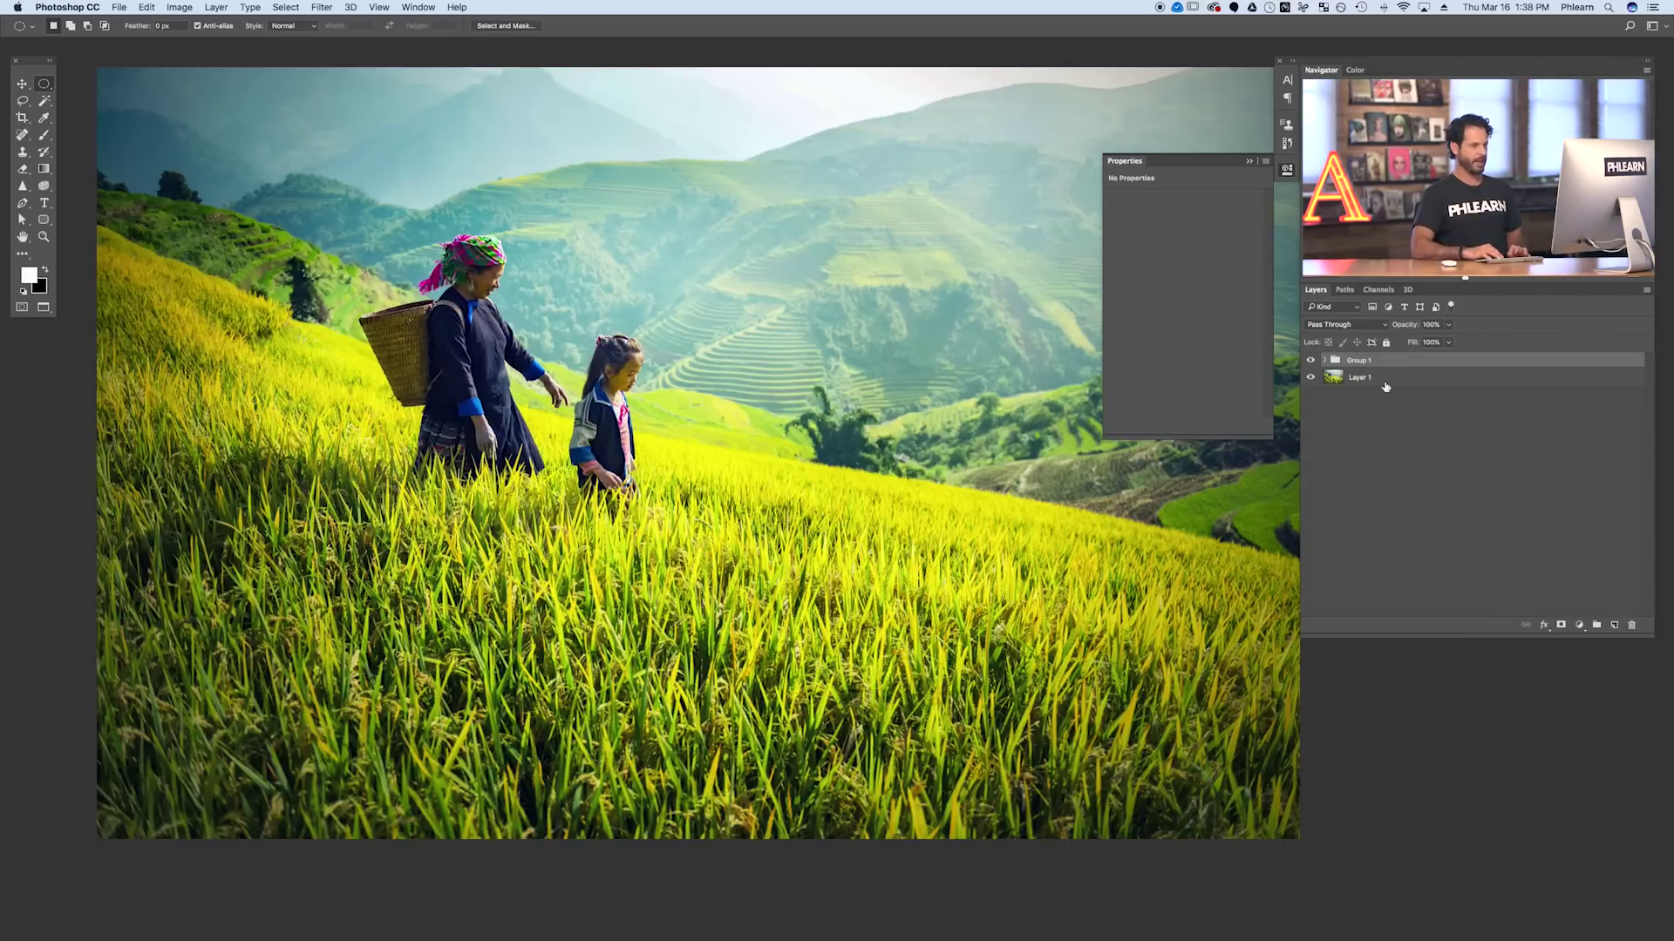
pyautogui.press('f')
pyautogui.press('f')
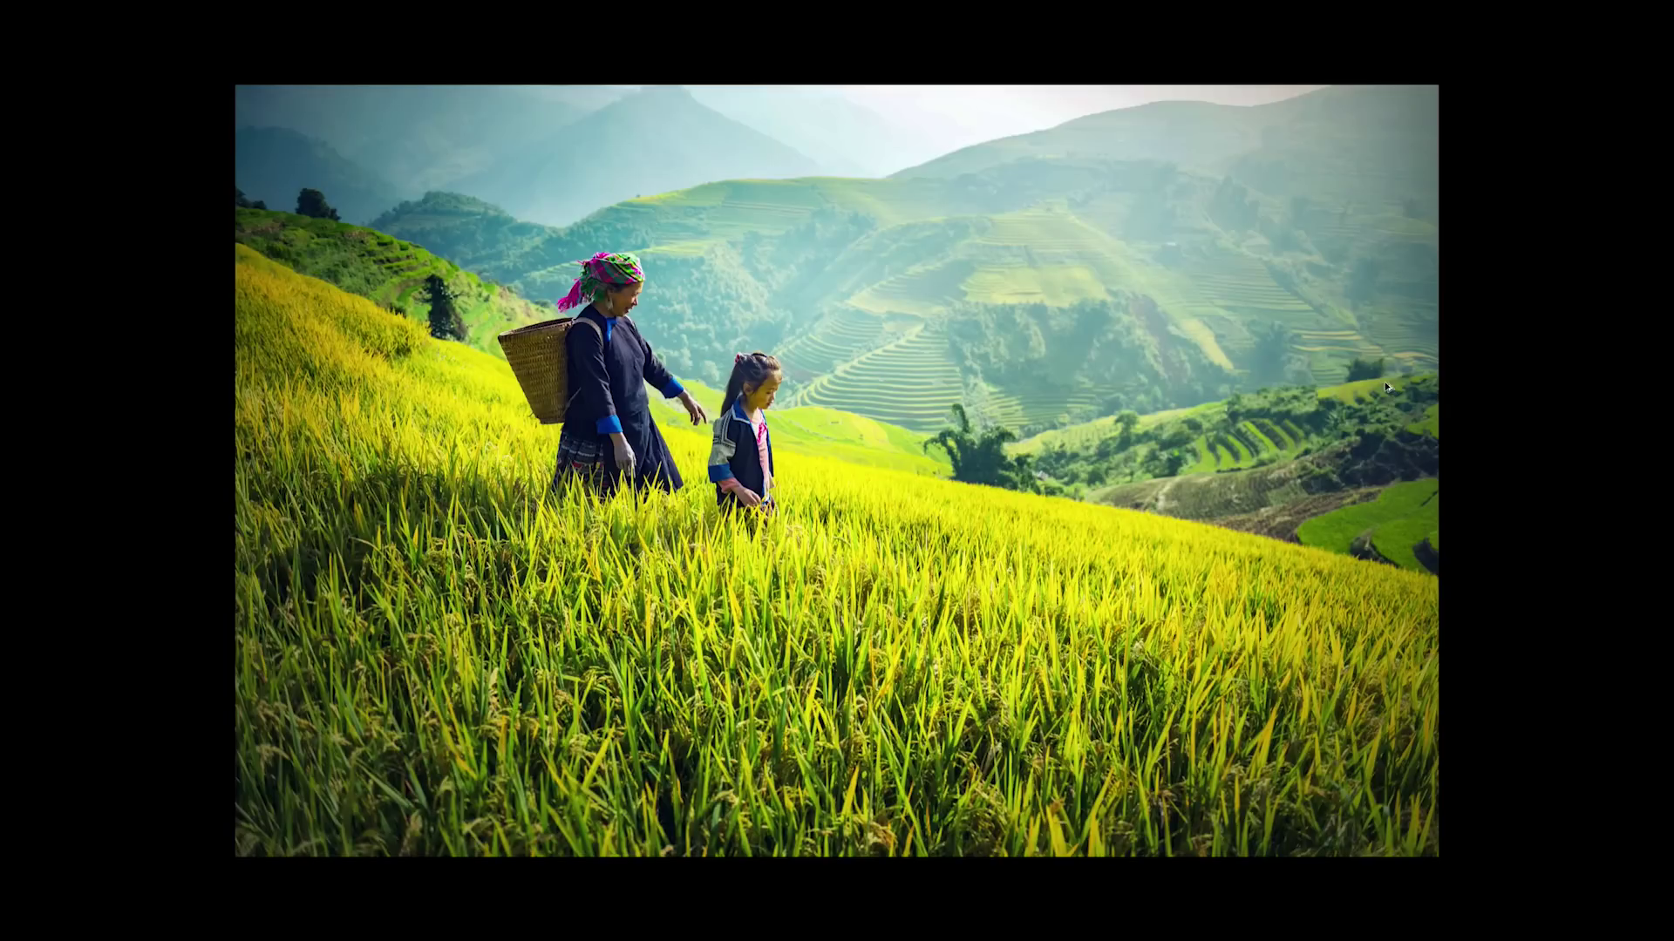
pyautogui.press('super+comma')
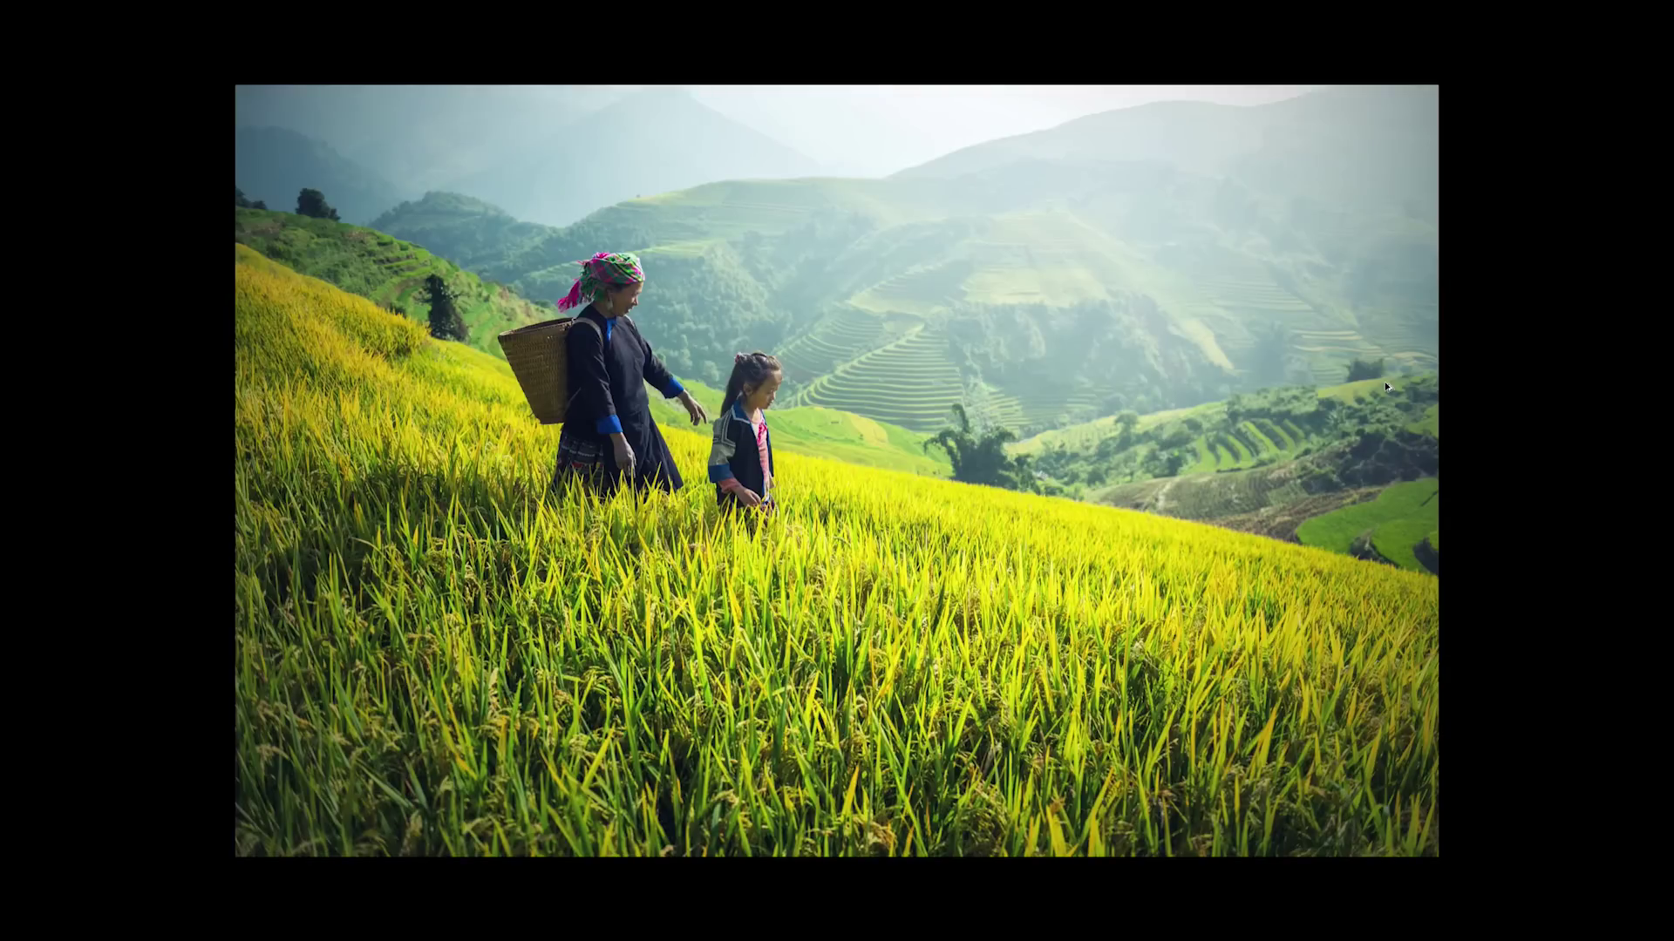
pyautogui.press('super+comma')
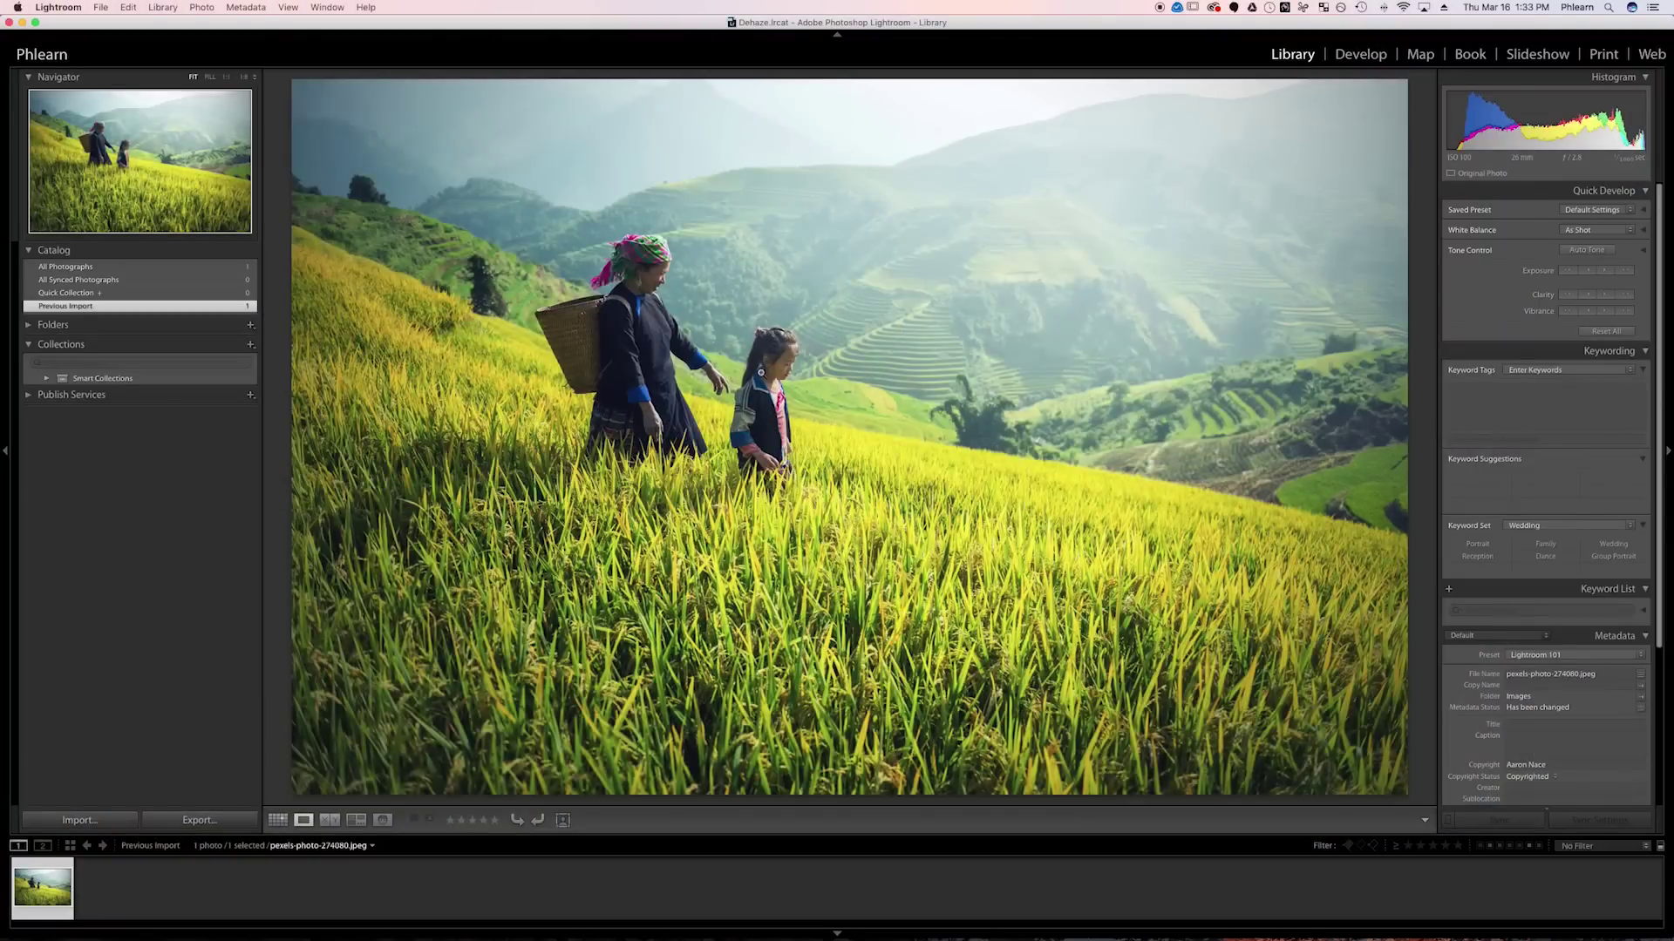
# Open the rice field photo in Lightroom's Develop module and raise its Dehaze amount slightly.
pyautogui.click(1362, 54)
pyautogui.scroll(-10, 1578, 346)
pyautogui.scroll(1, 1576, 346)
pyautogui.moveTo(1578, 771)
pyautogui.mouseDown()
pyautogui.moveTo(1562, 774)
pyautogui.moveTo(1591, 772)
pyautogui.mouseUp()
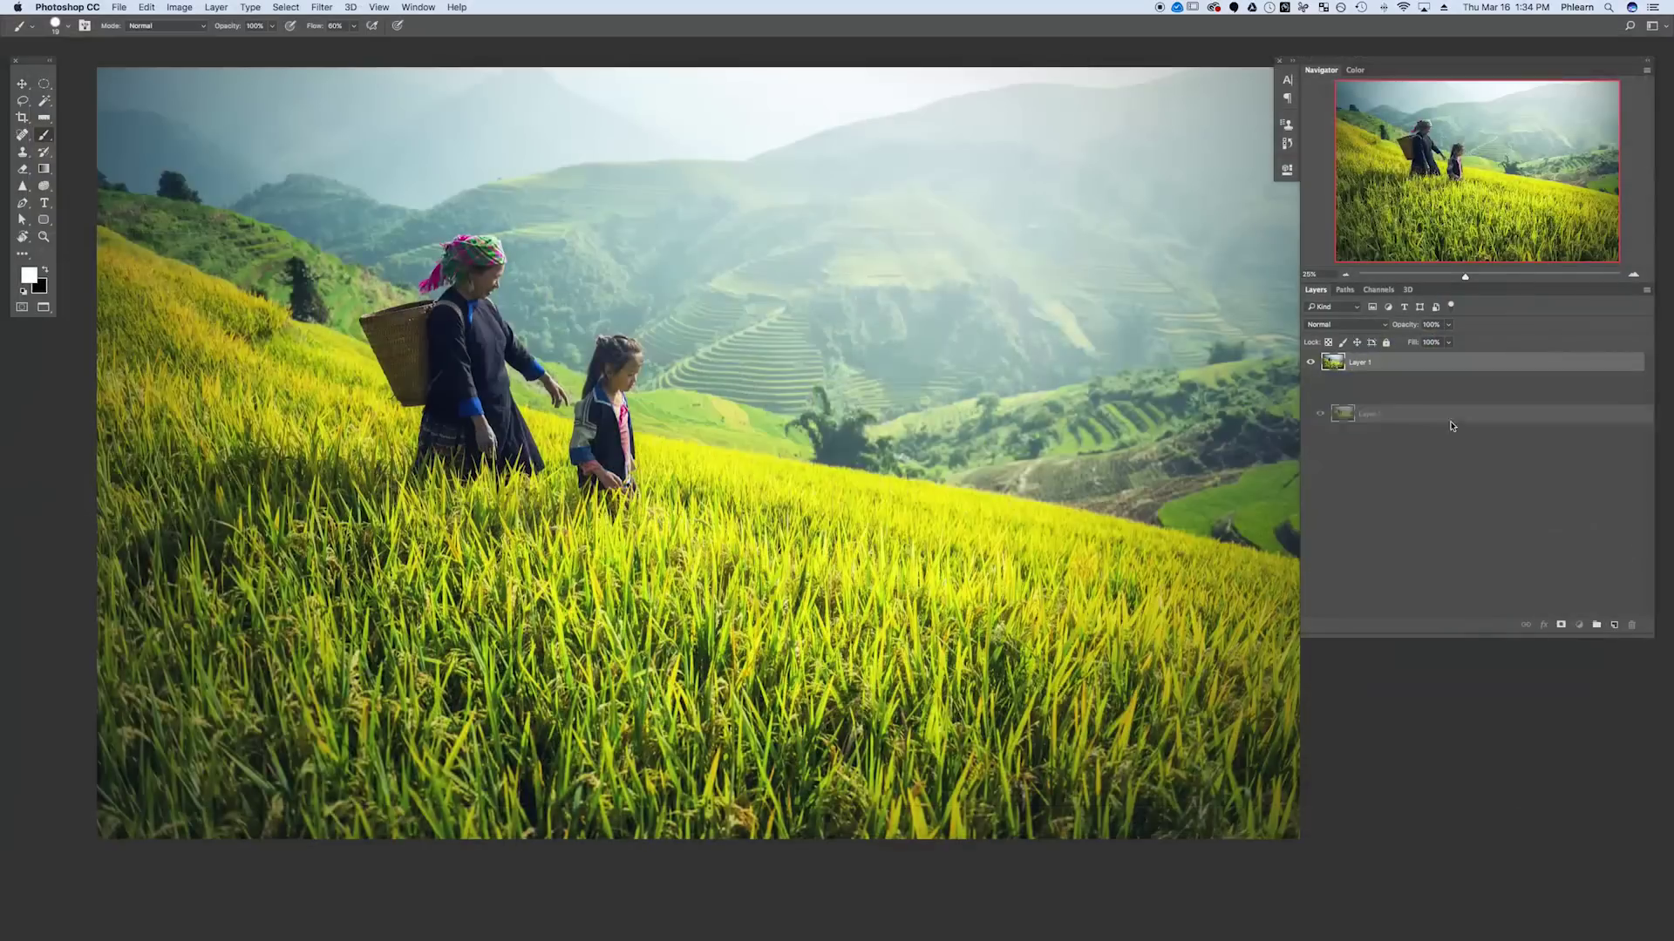
# Duplicate Layer 1 in Photoshop, open the copy in the Camera Raw Filter, and raise its Dehaze amount to a positive value.
pyautogui.moveTo(1394, 362); pyautogui.dragTo(1613, 624)
pyautogui.click(321, 7)
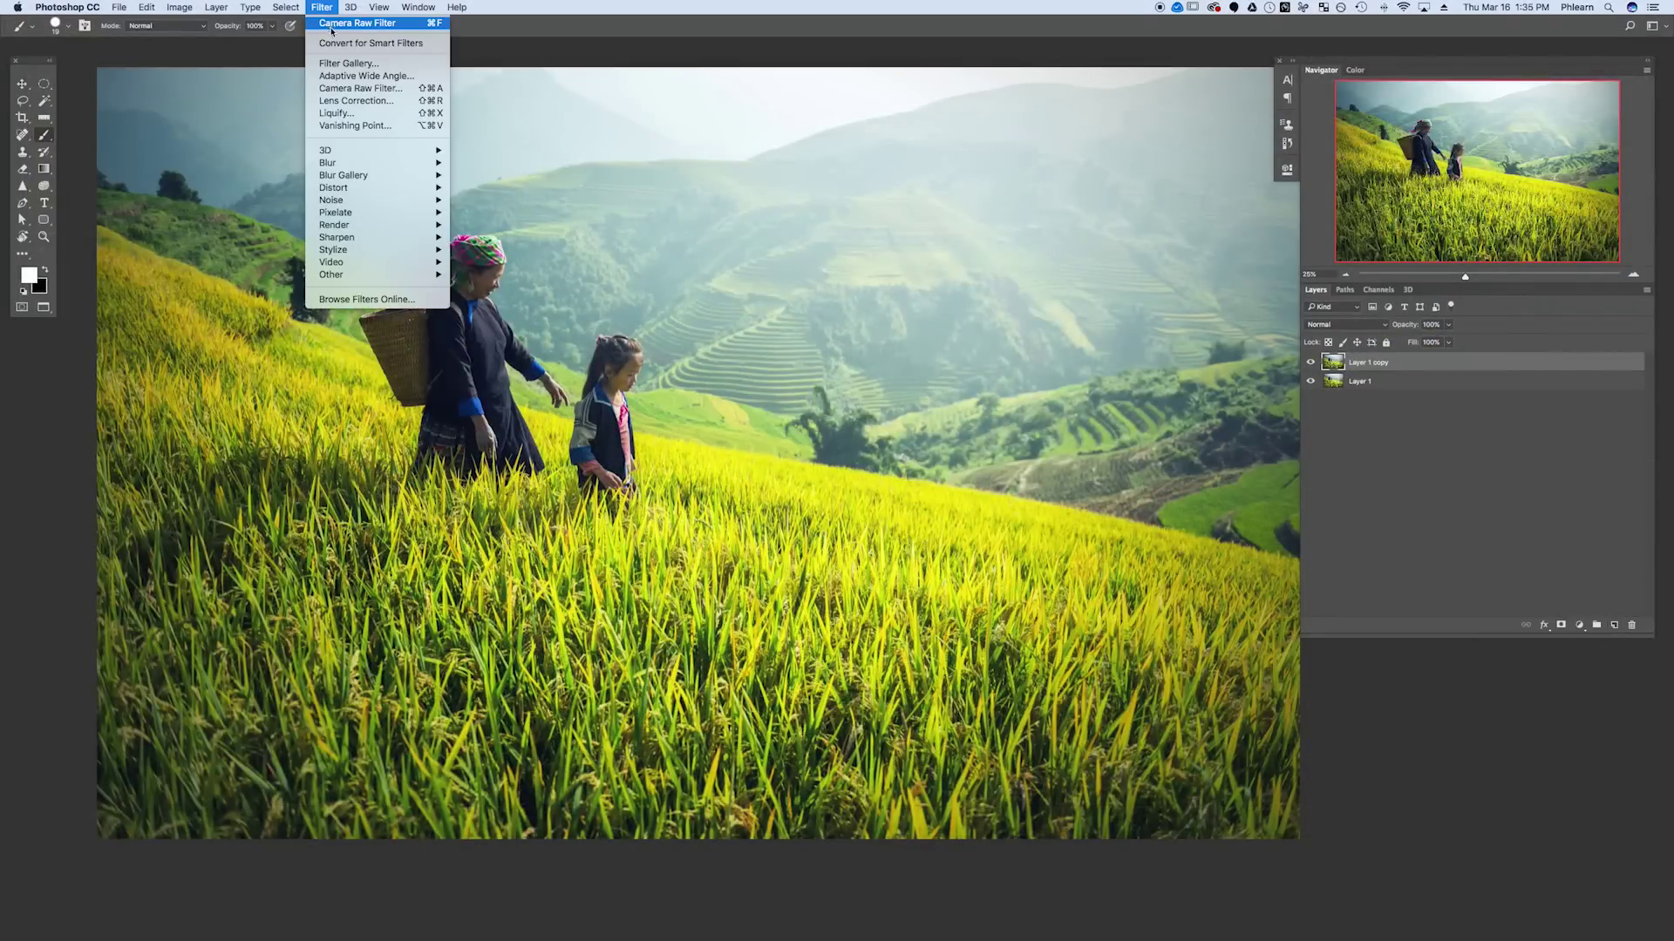
pyautogui.click(380, 89)
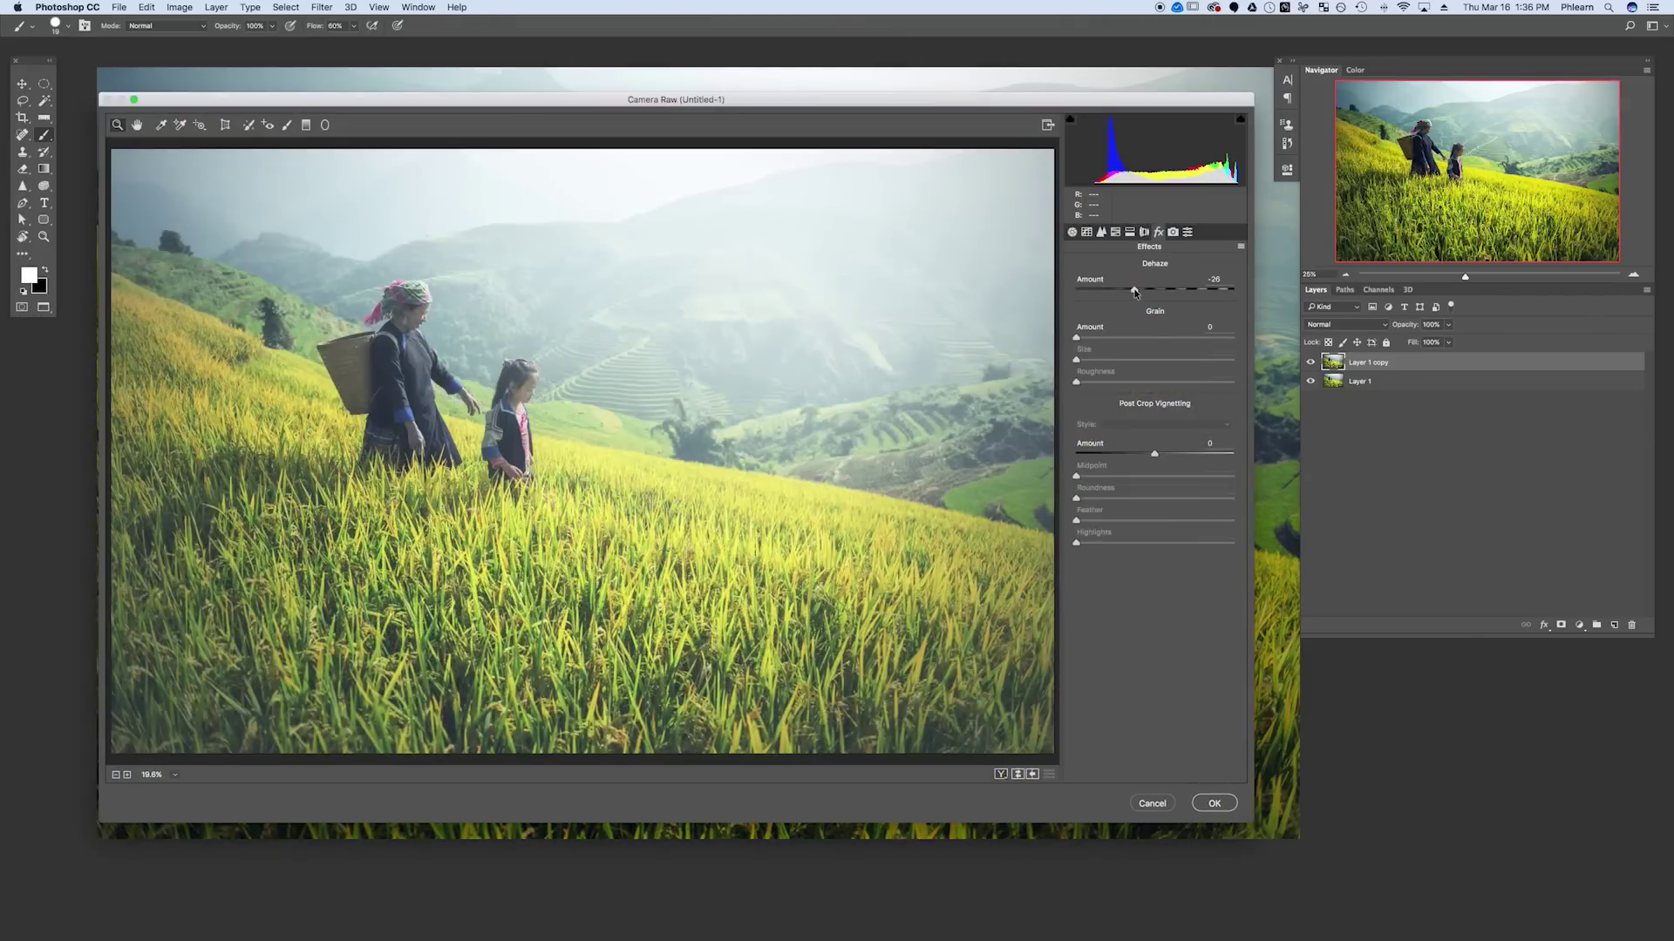
pyautogui.moveTo(1135, 293); pyautogui.dragTo(1193, 294)
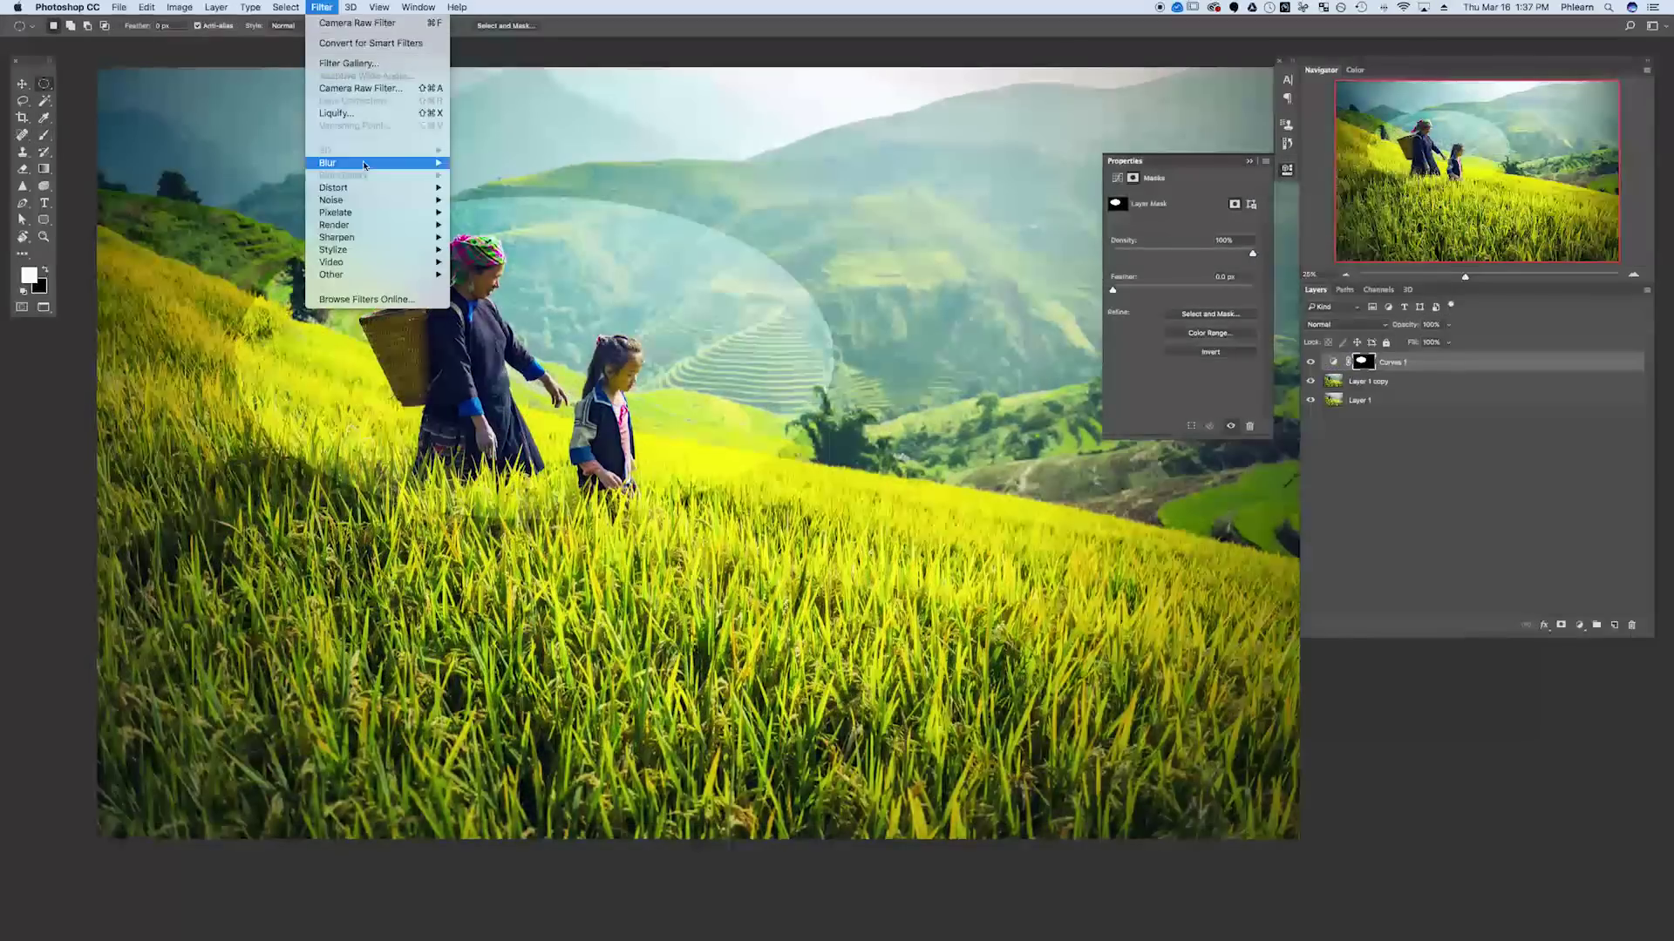
# Open Gaussian Blur for the Curves layer mask and set the radius to 271 pixels.
pyautogui.moveTo(373, 164)
pyautogui.click(512, 209)
pyautogui.moveTo(912, 414); pyautogui.dragTo(935, 416)
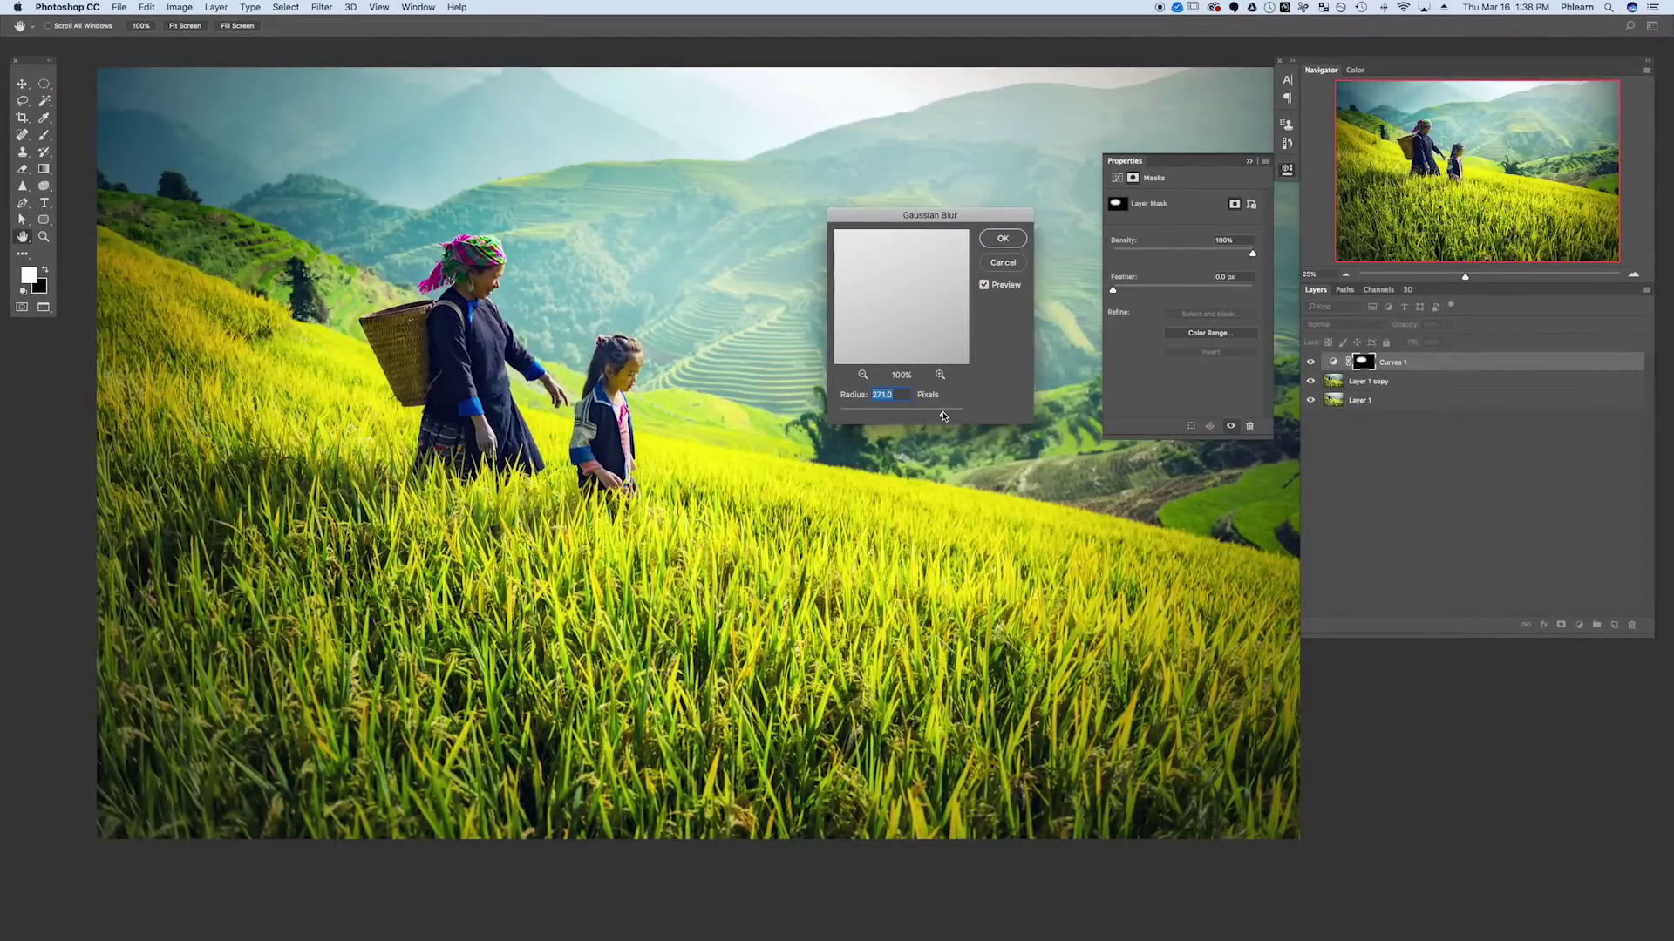